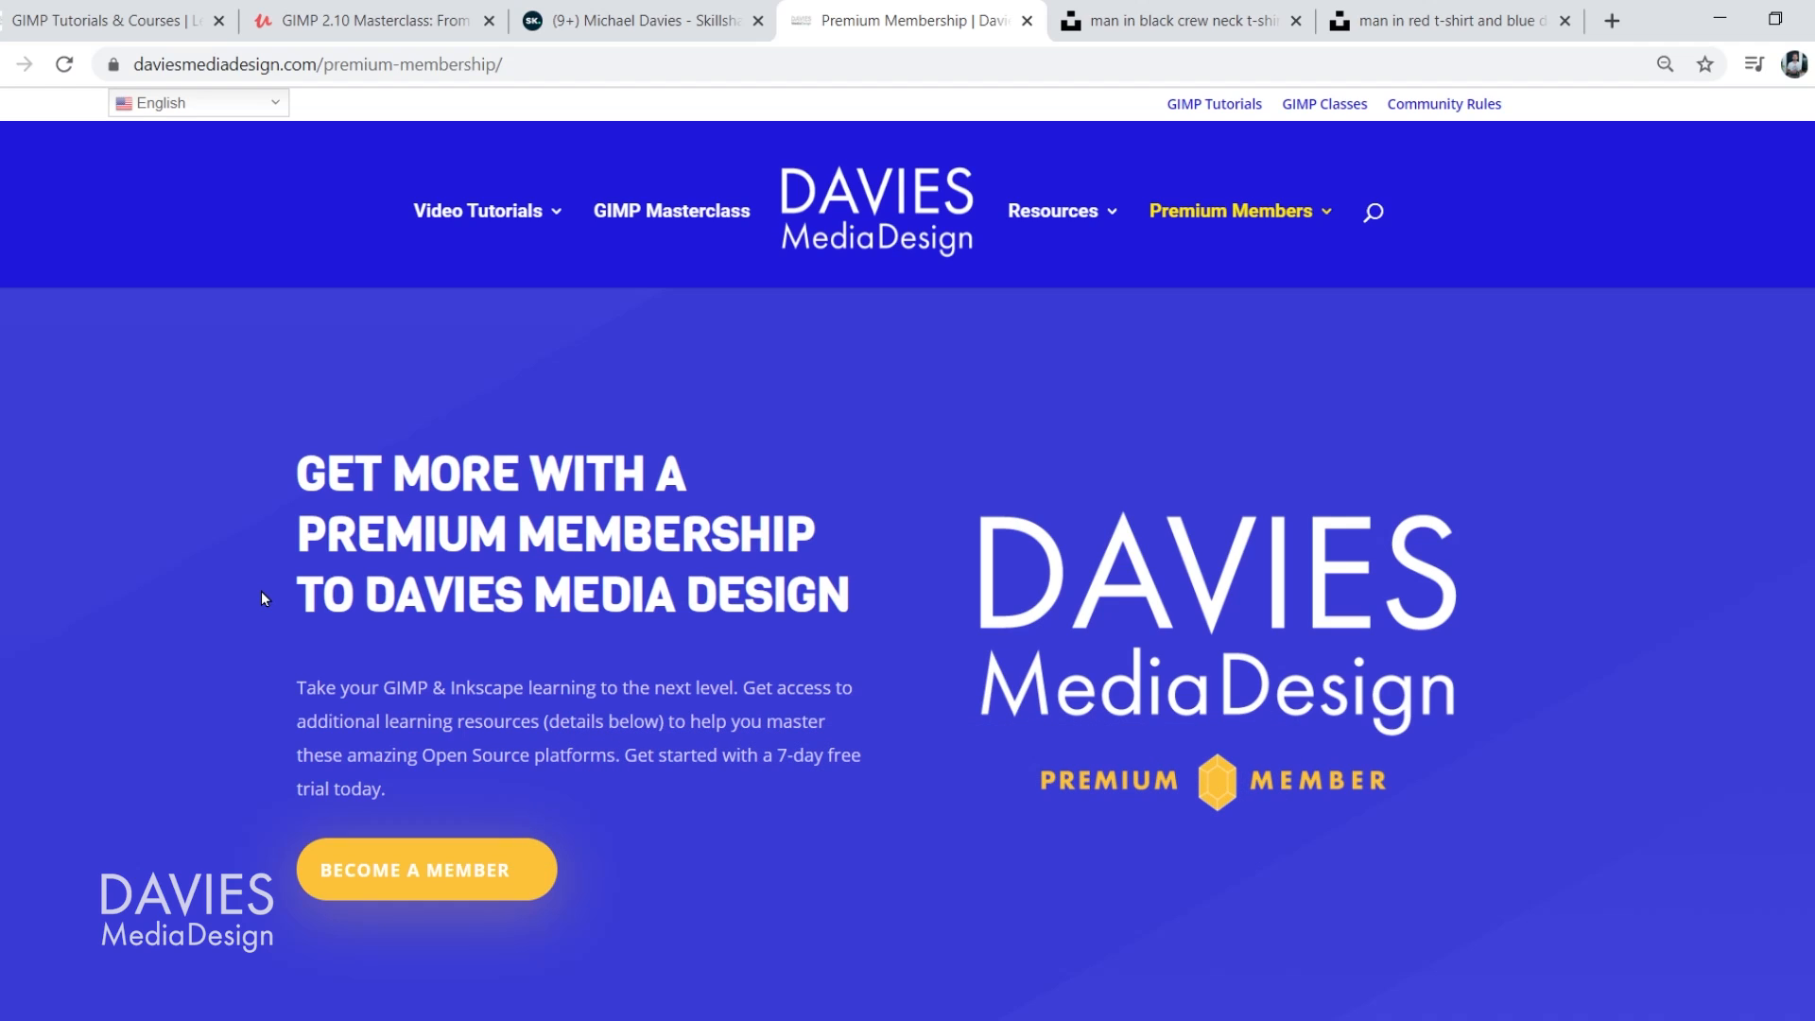
# View the Unsplash photo of the man in the black crew neck t-shirt and show its download options.
pyautogui.click(1177, 21)
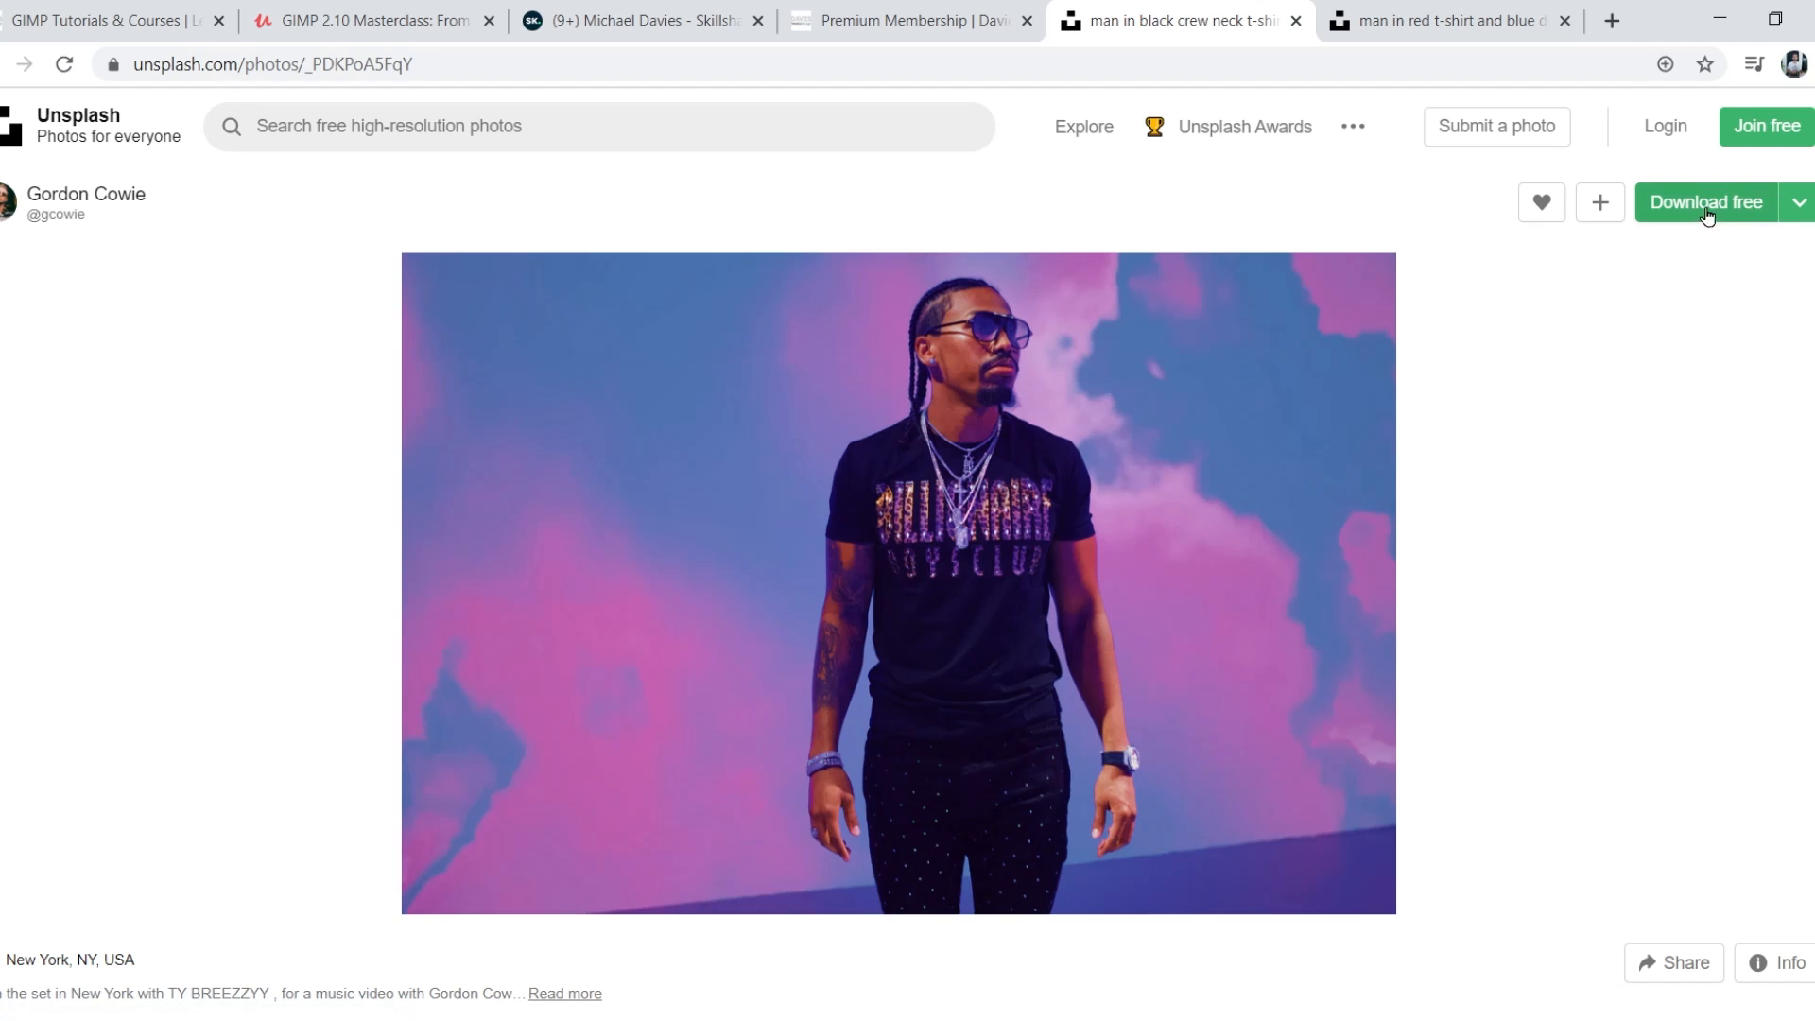
pyautogui.click(1798, 203)
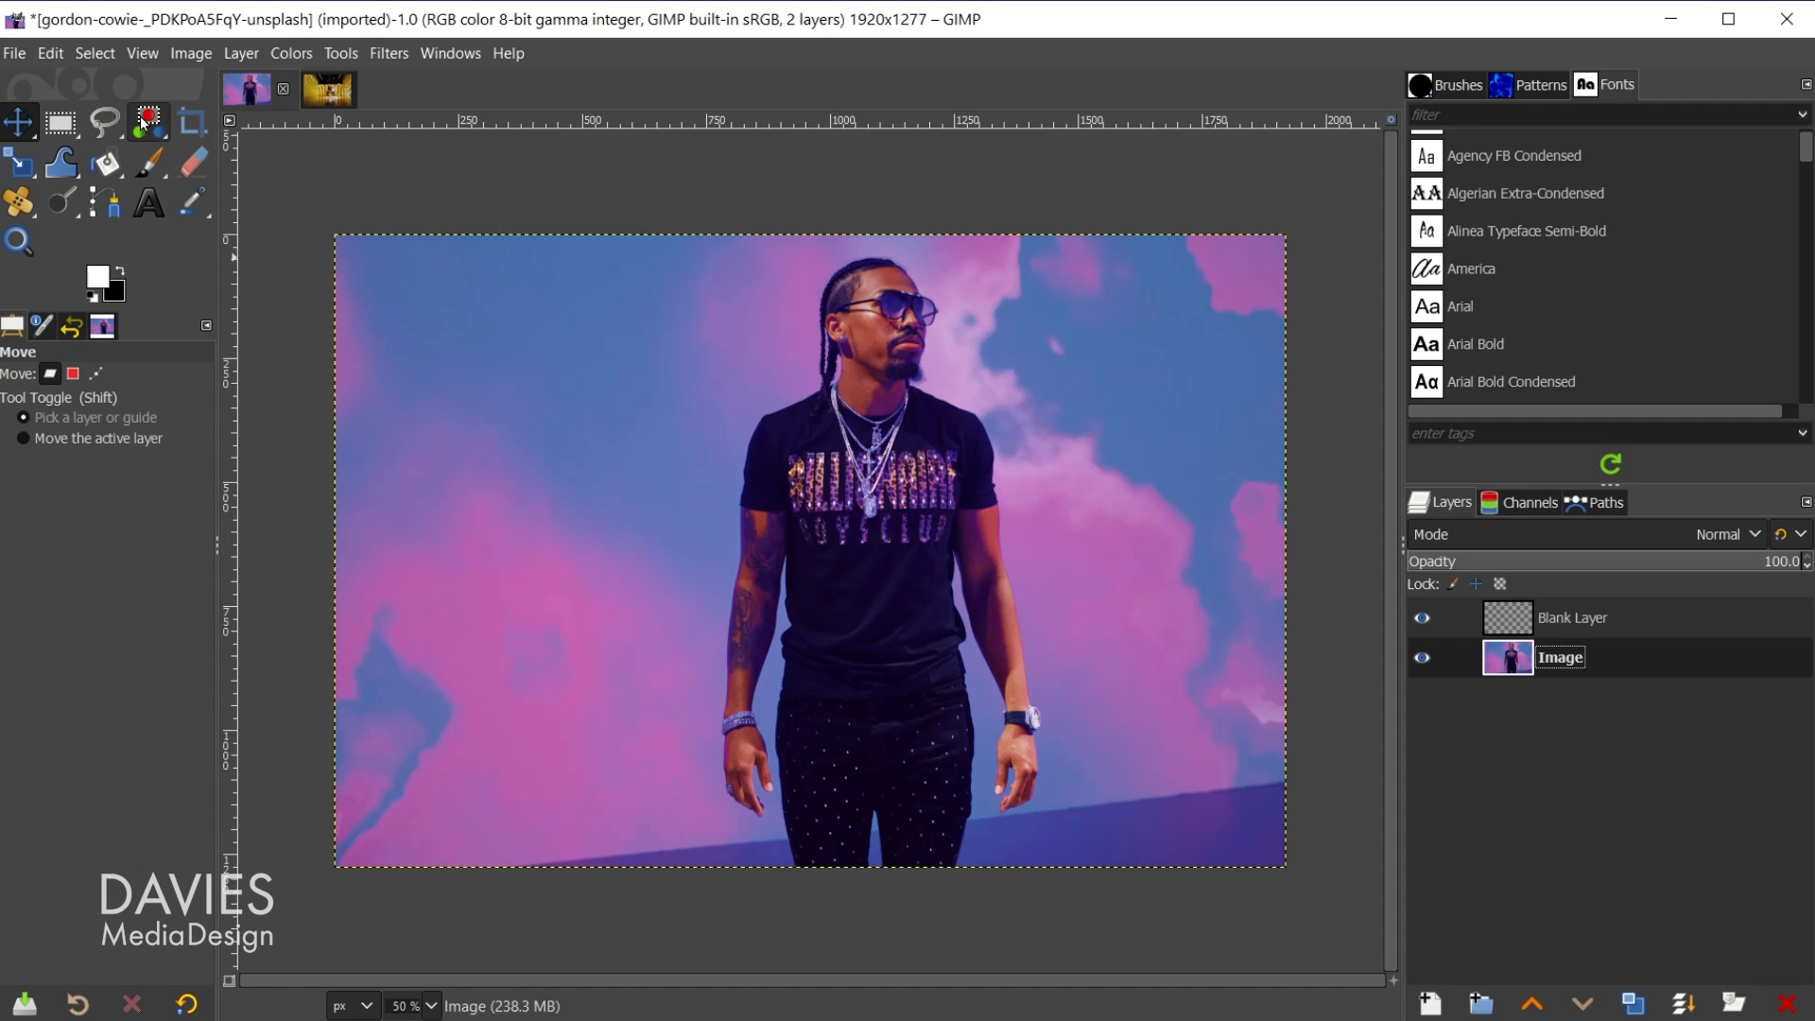
# Look through the selection tools, switching to Ellipse Select and then Free Select.
pyautogui.moveTo(64, 120)
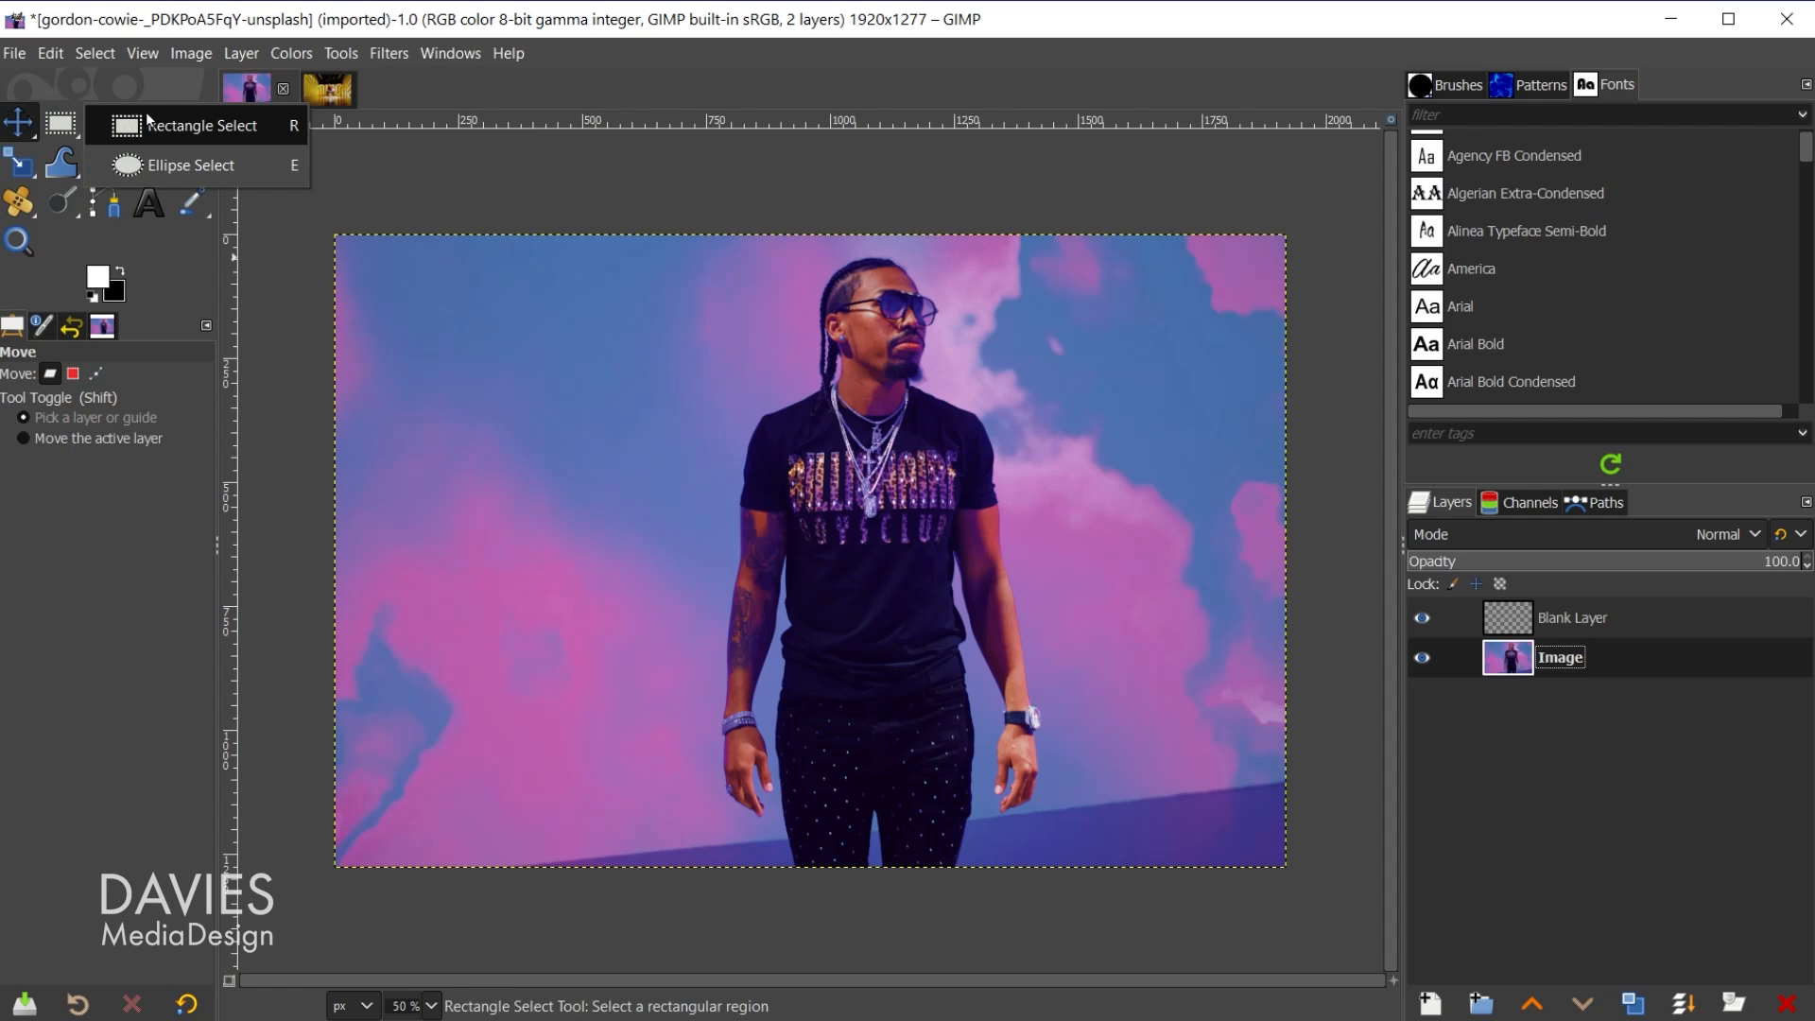
pyautogui.click(179, 165)
pyautogui.click(105, 121)
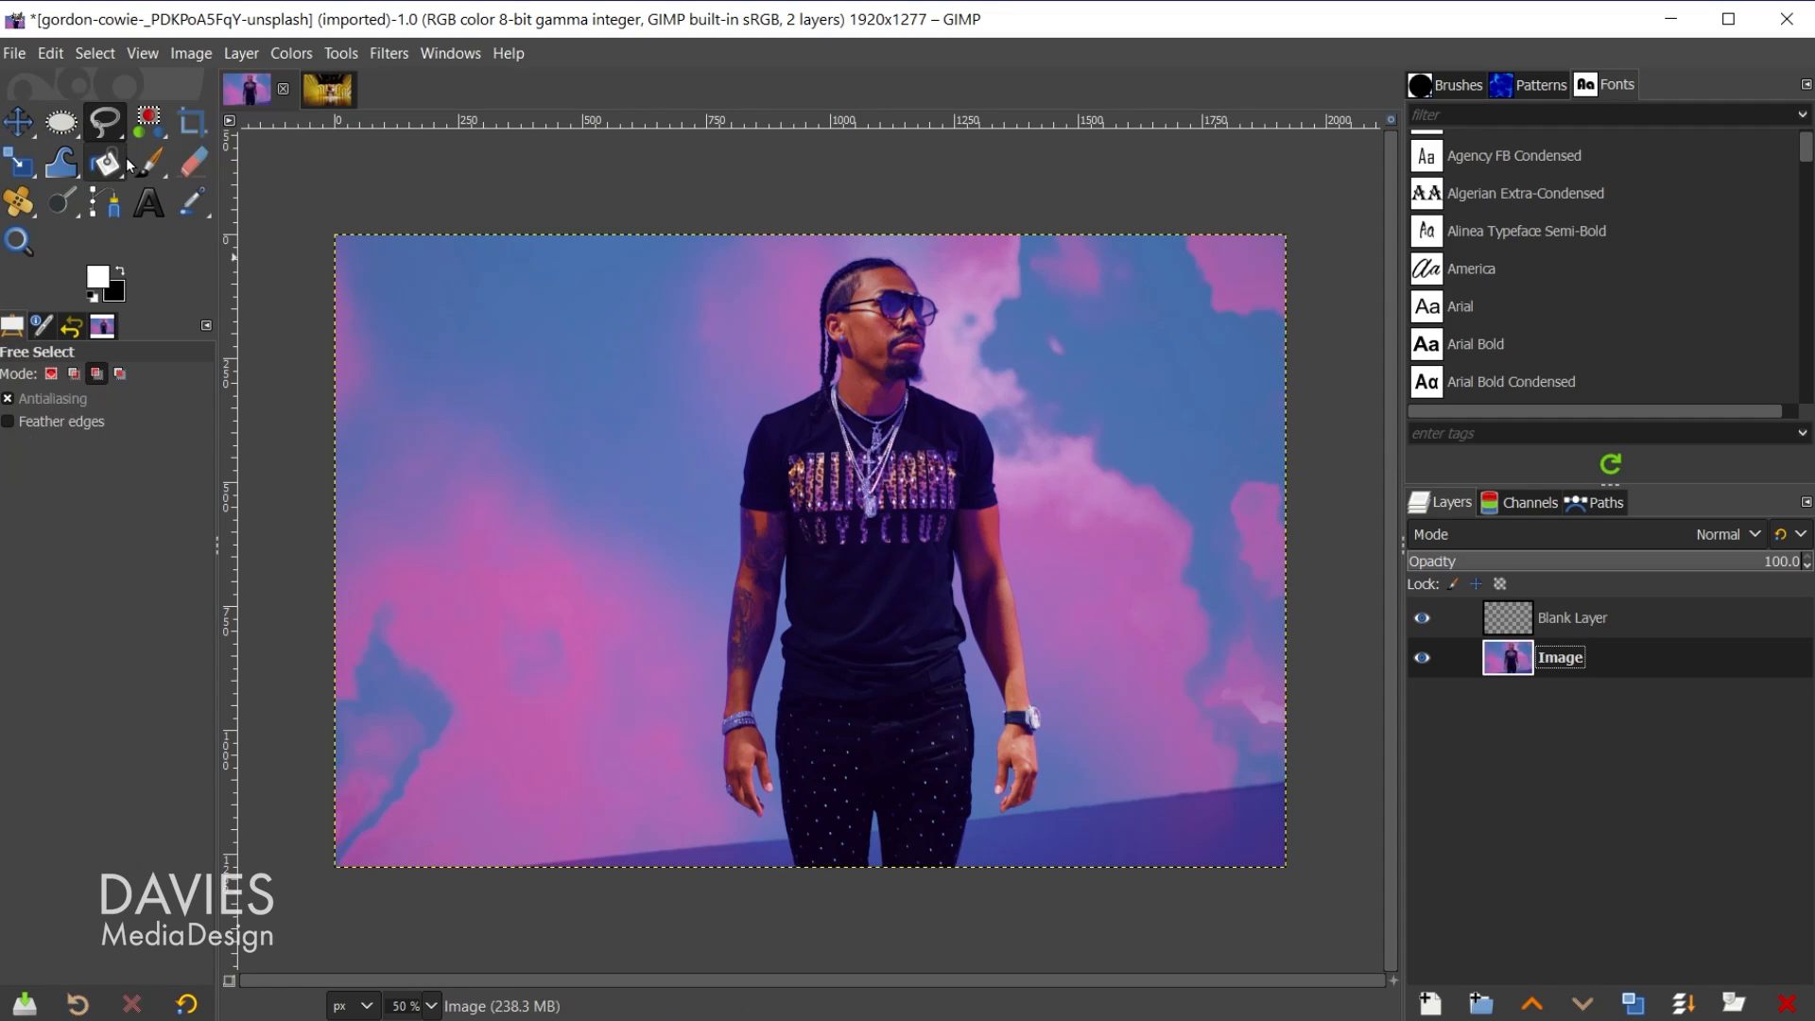
pyautogui.moveTo(108, 120)
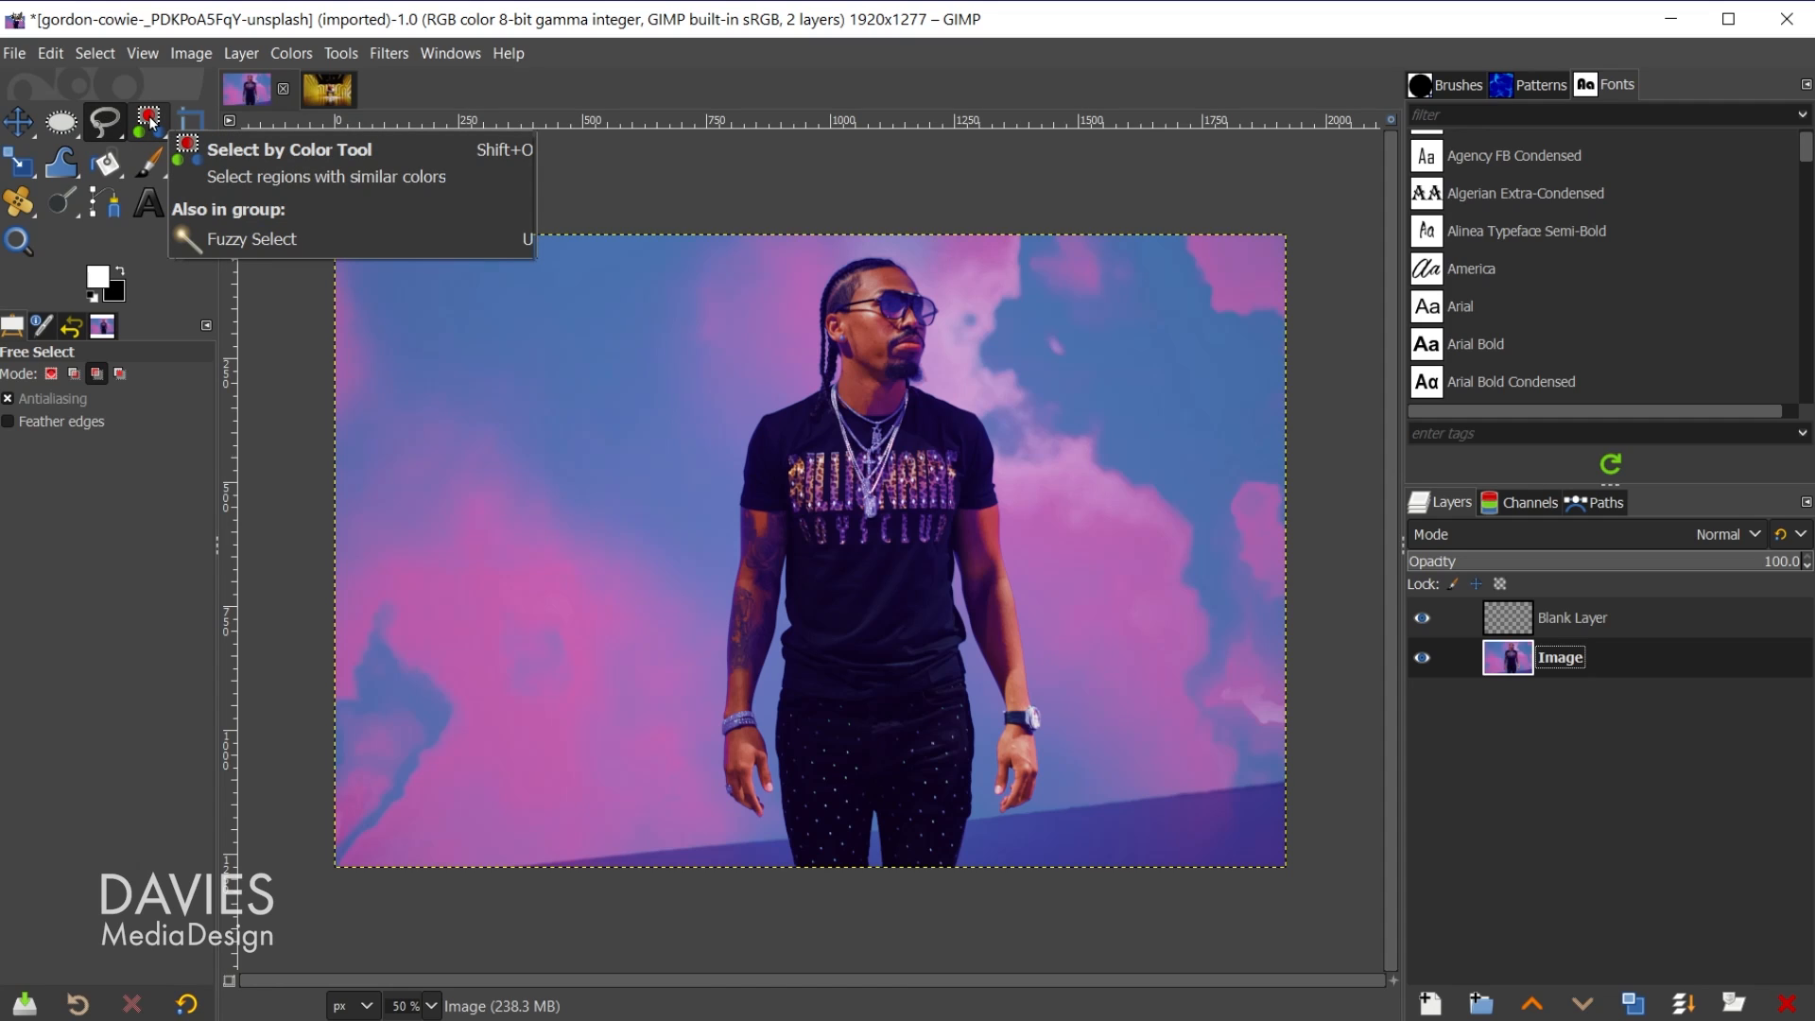
# Draw a rectangular selection about 1066 by 666 px over part of the man and fill it with white on the Blank Layer.
pyautogui.click(76, 127)
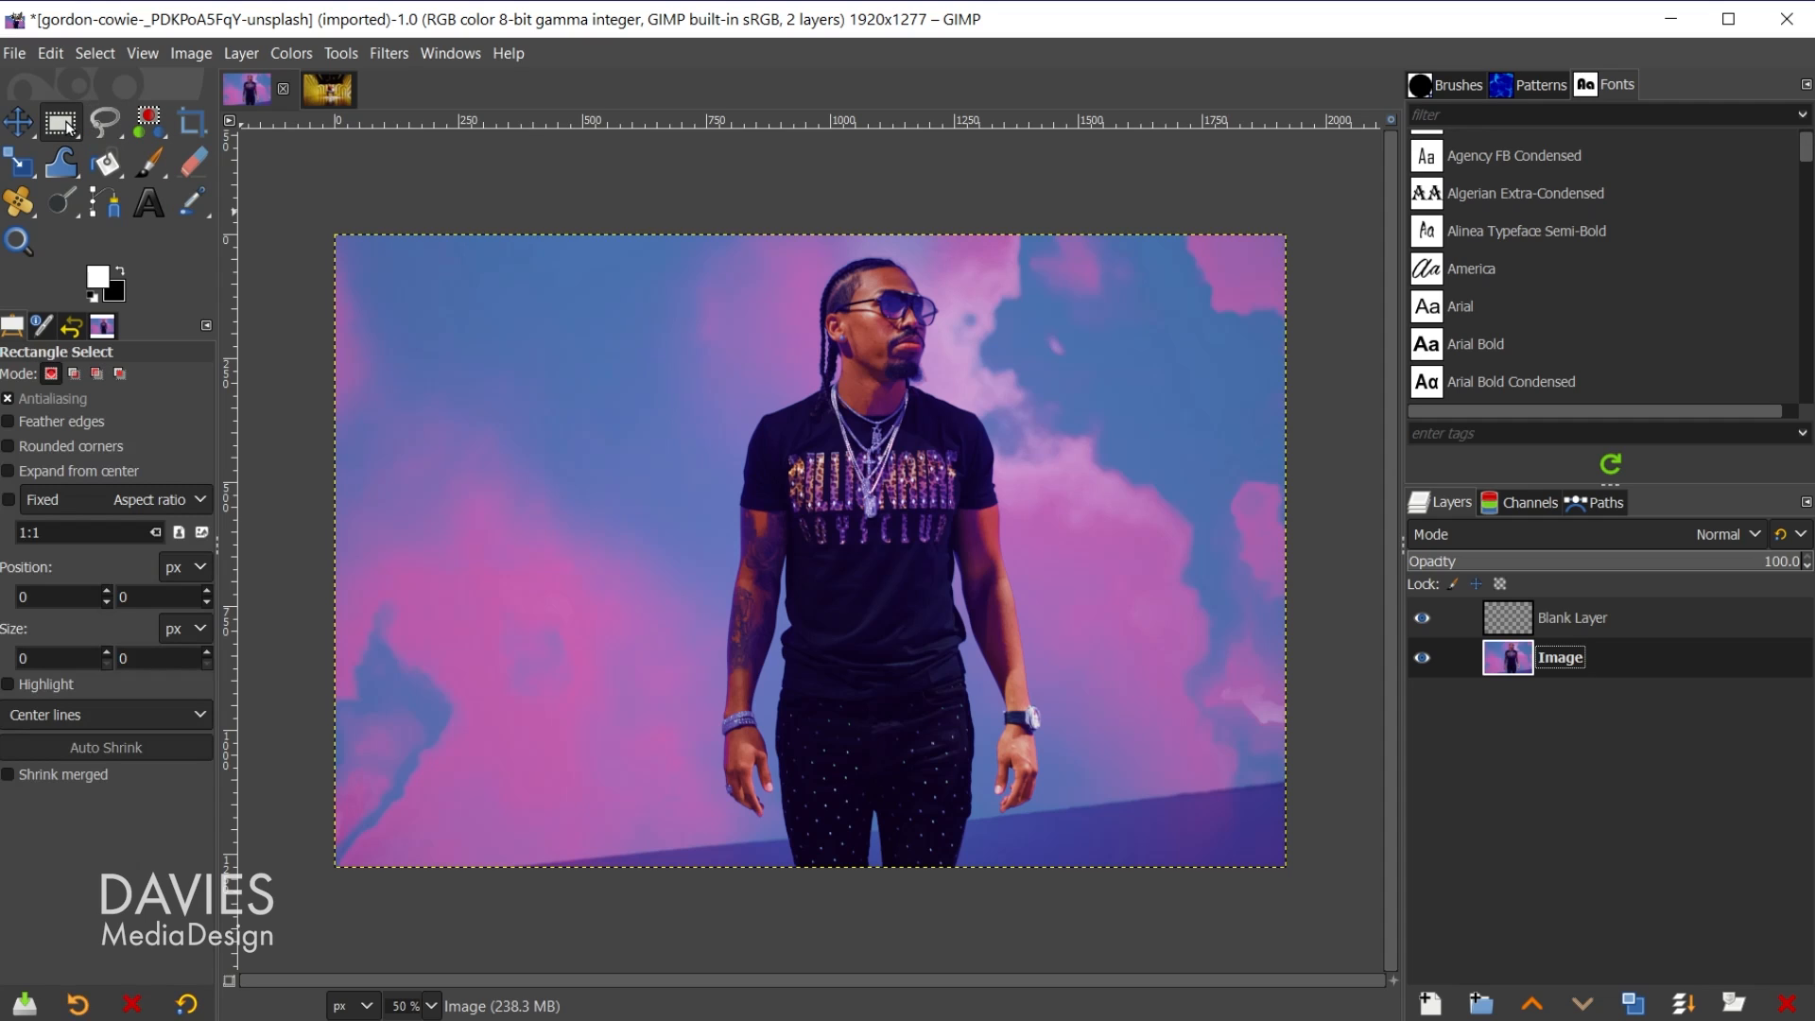
pyautogui.moveTo(409, 391); pyautogui.dragTo(936, 719)
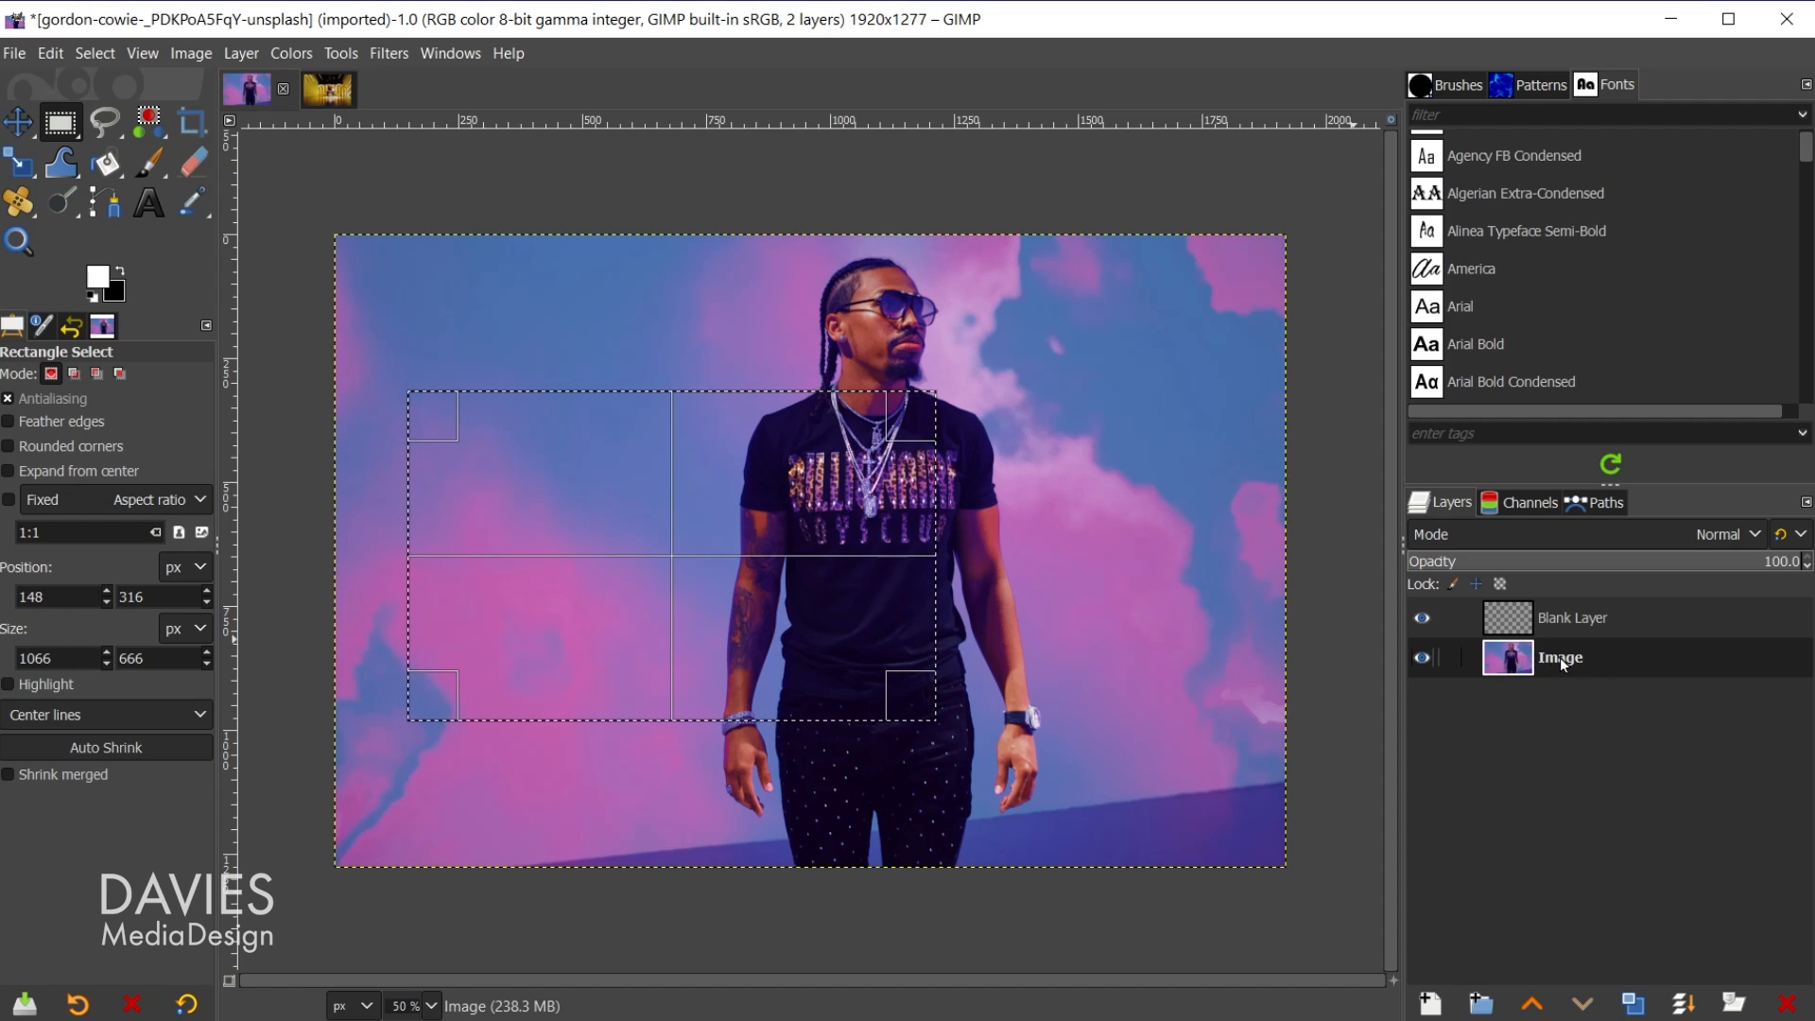
pyautogui.click(1515, 622)
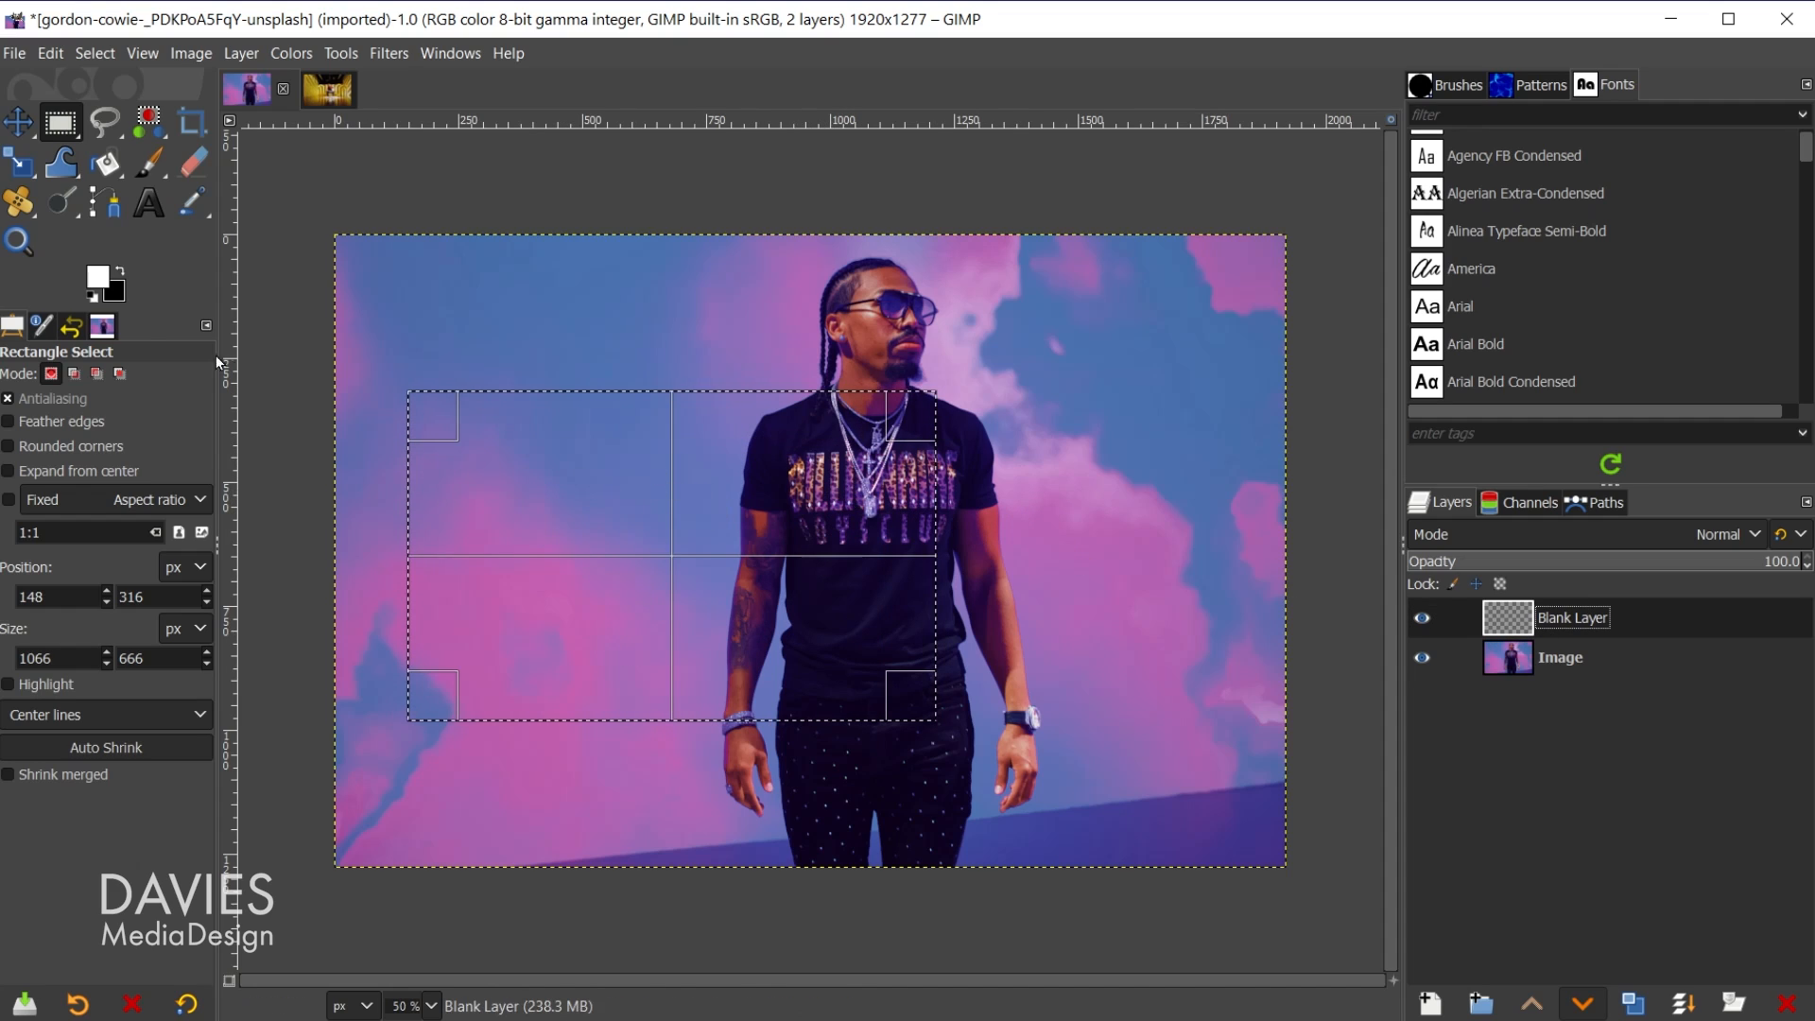
pyautogui.moveTo(99, 279); pyautogui.dragTo(594, 501)
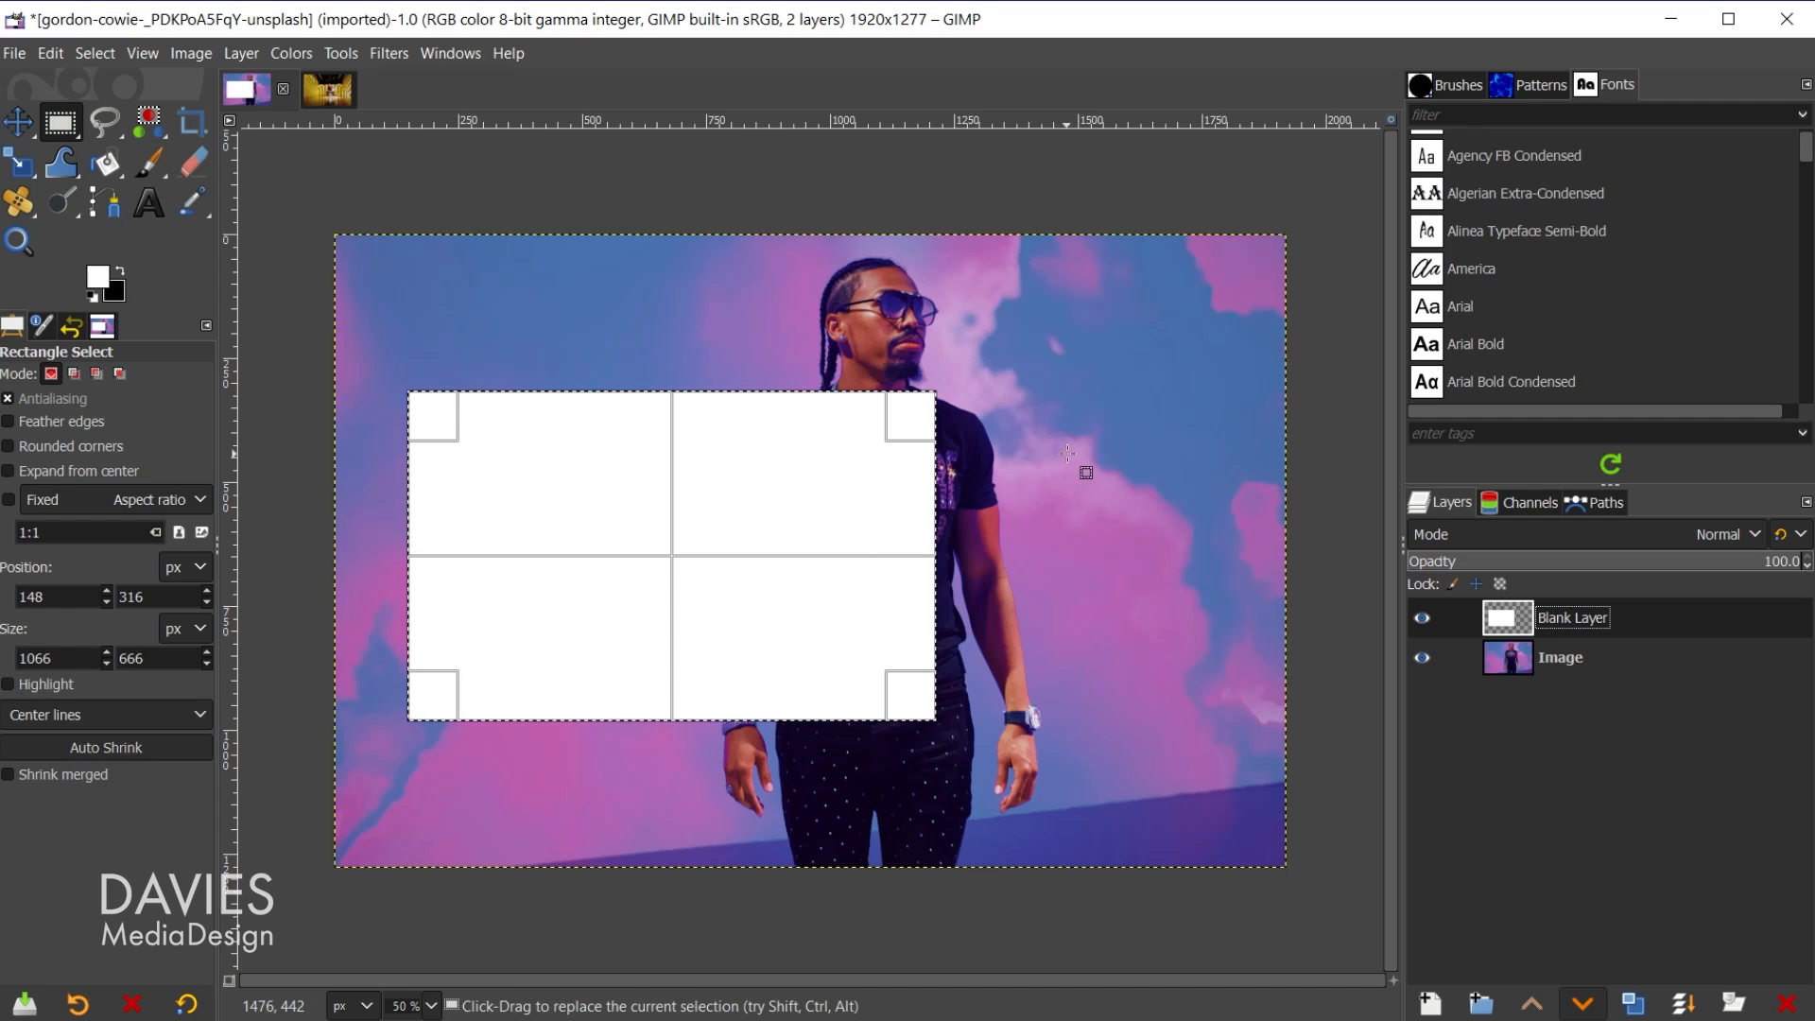
# Undo the white fill and remove the rectangular selection.
pyautogui.hotkey('ctrl', 'z')
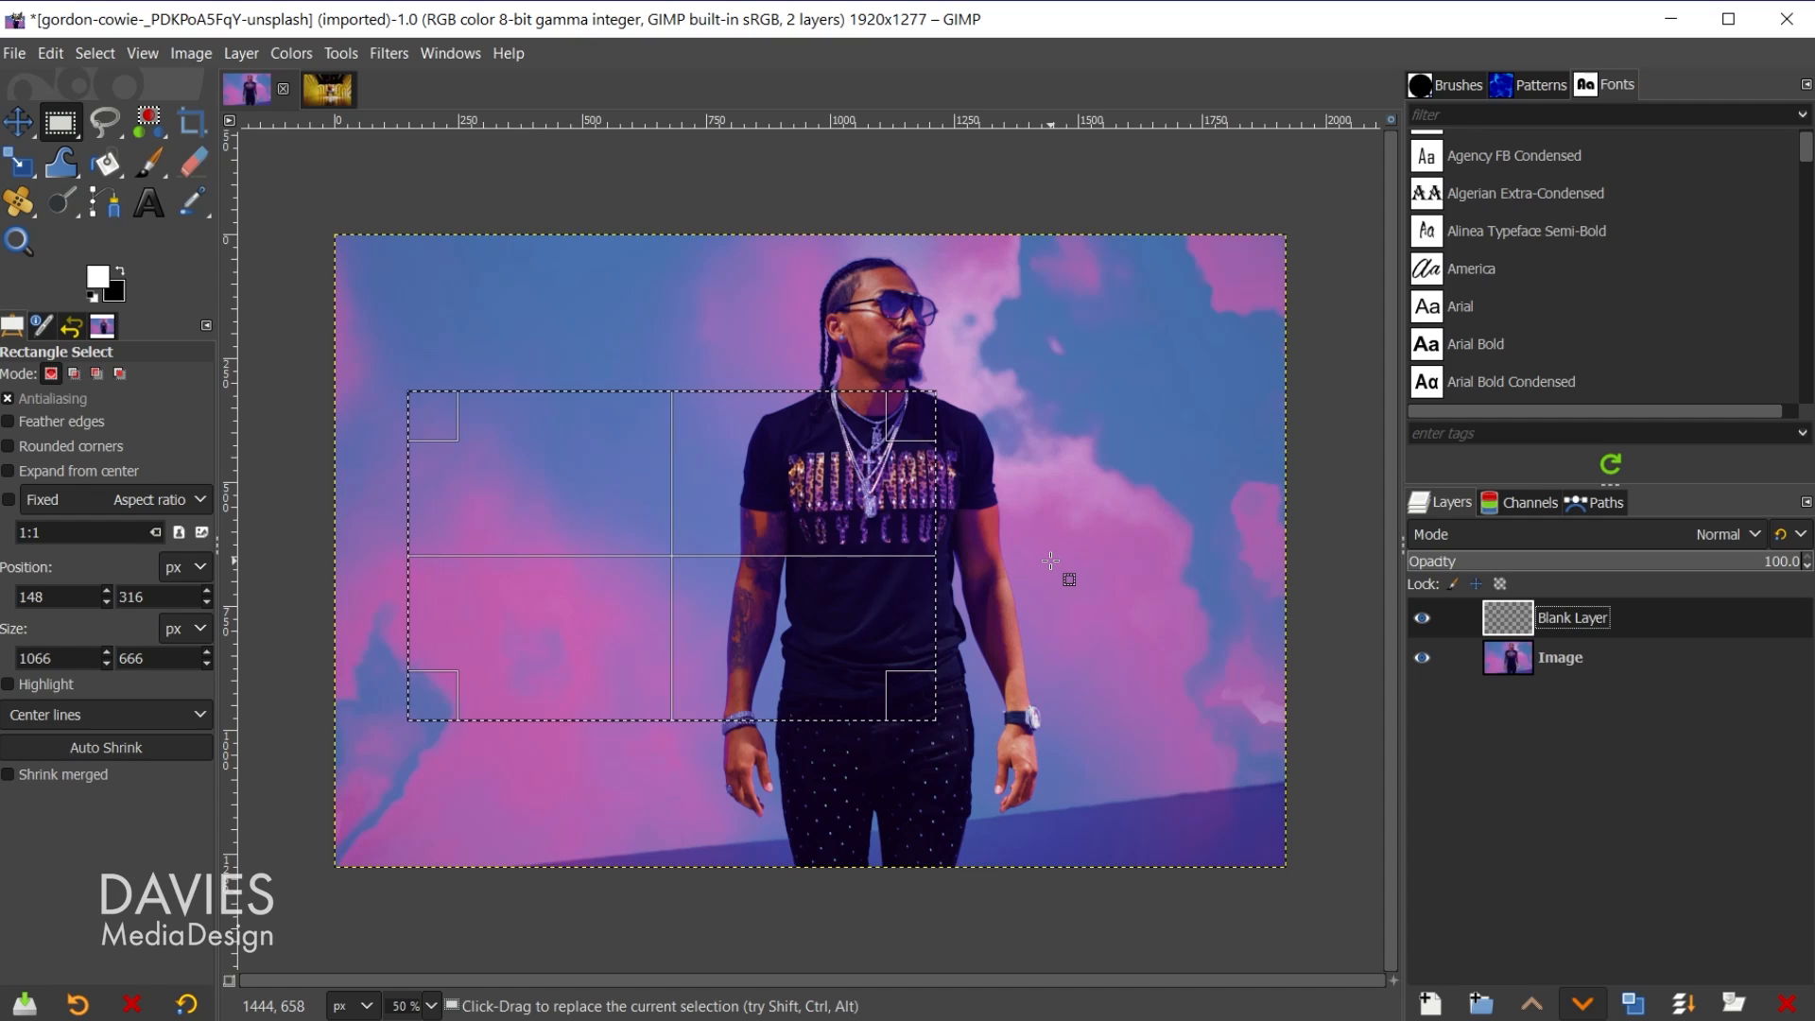
pyautogui.click(1050, 561)
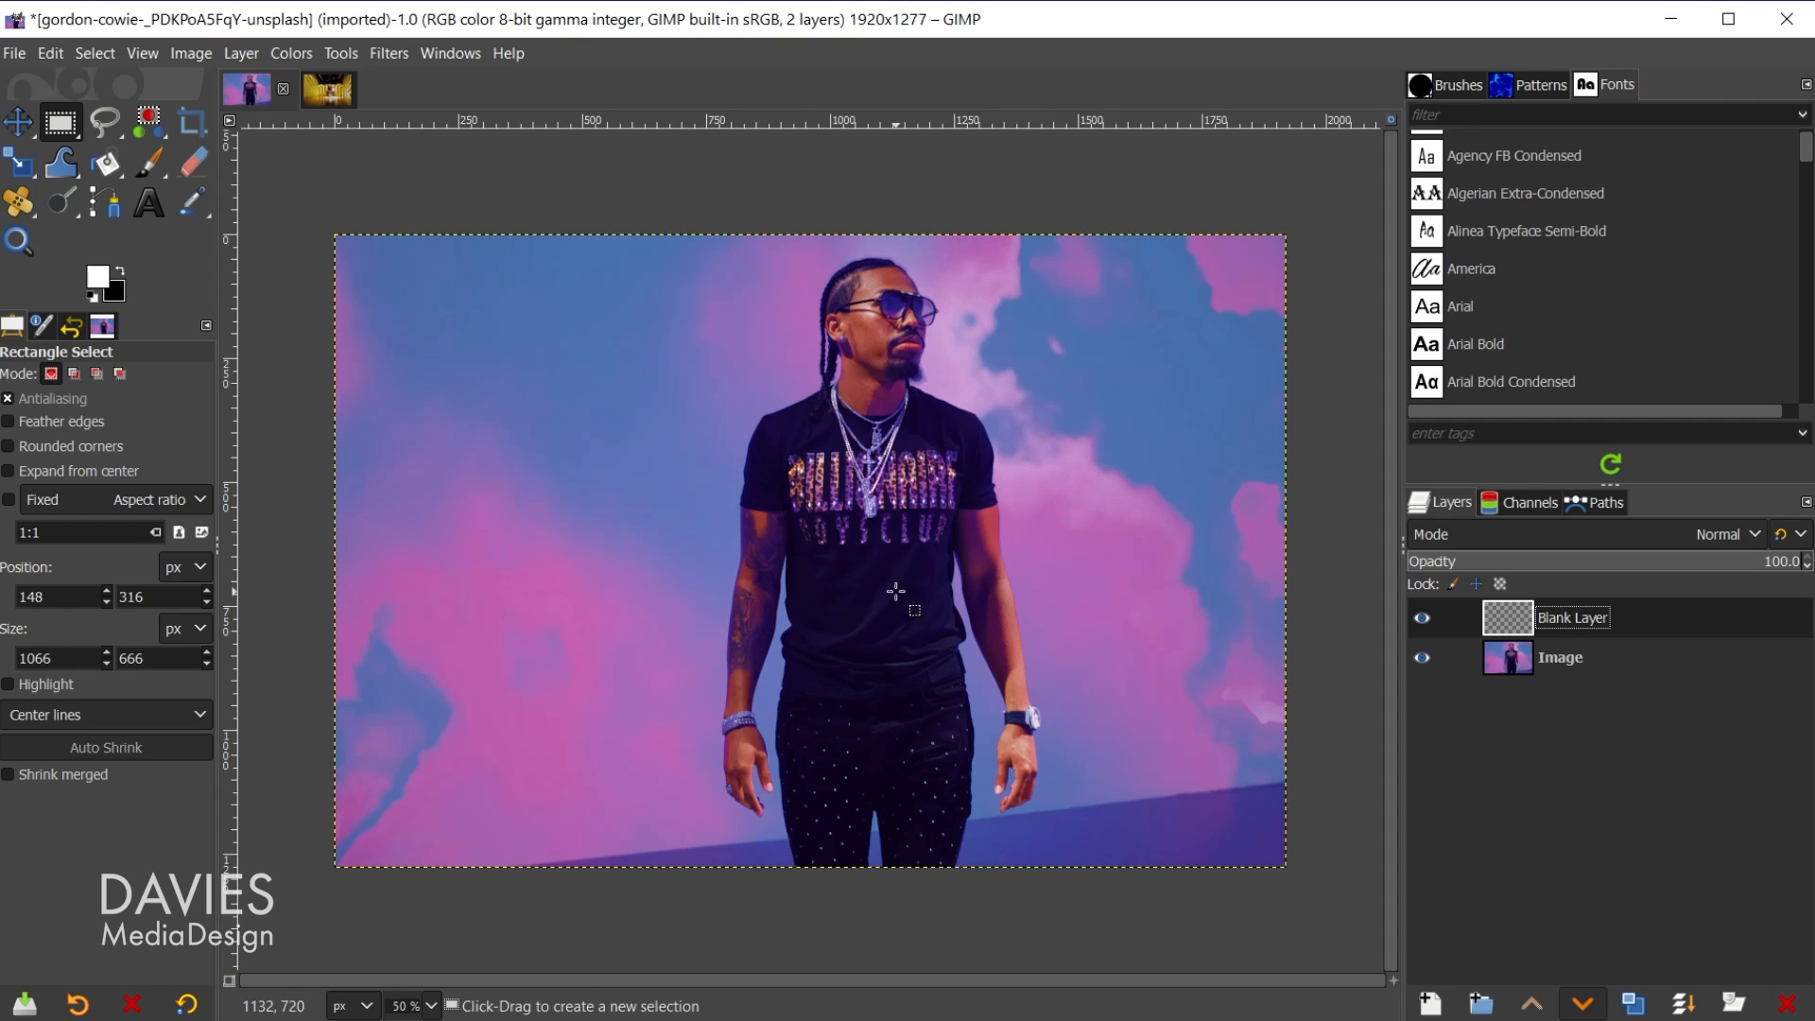
# Convert the saved path around the man, named Selection, into a selection and return to the layer list.
pyautogui.click(1613, 504)
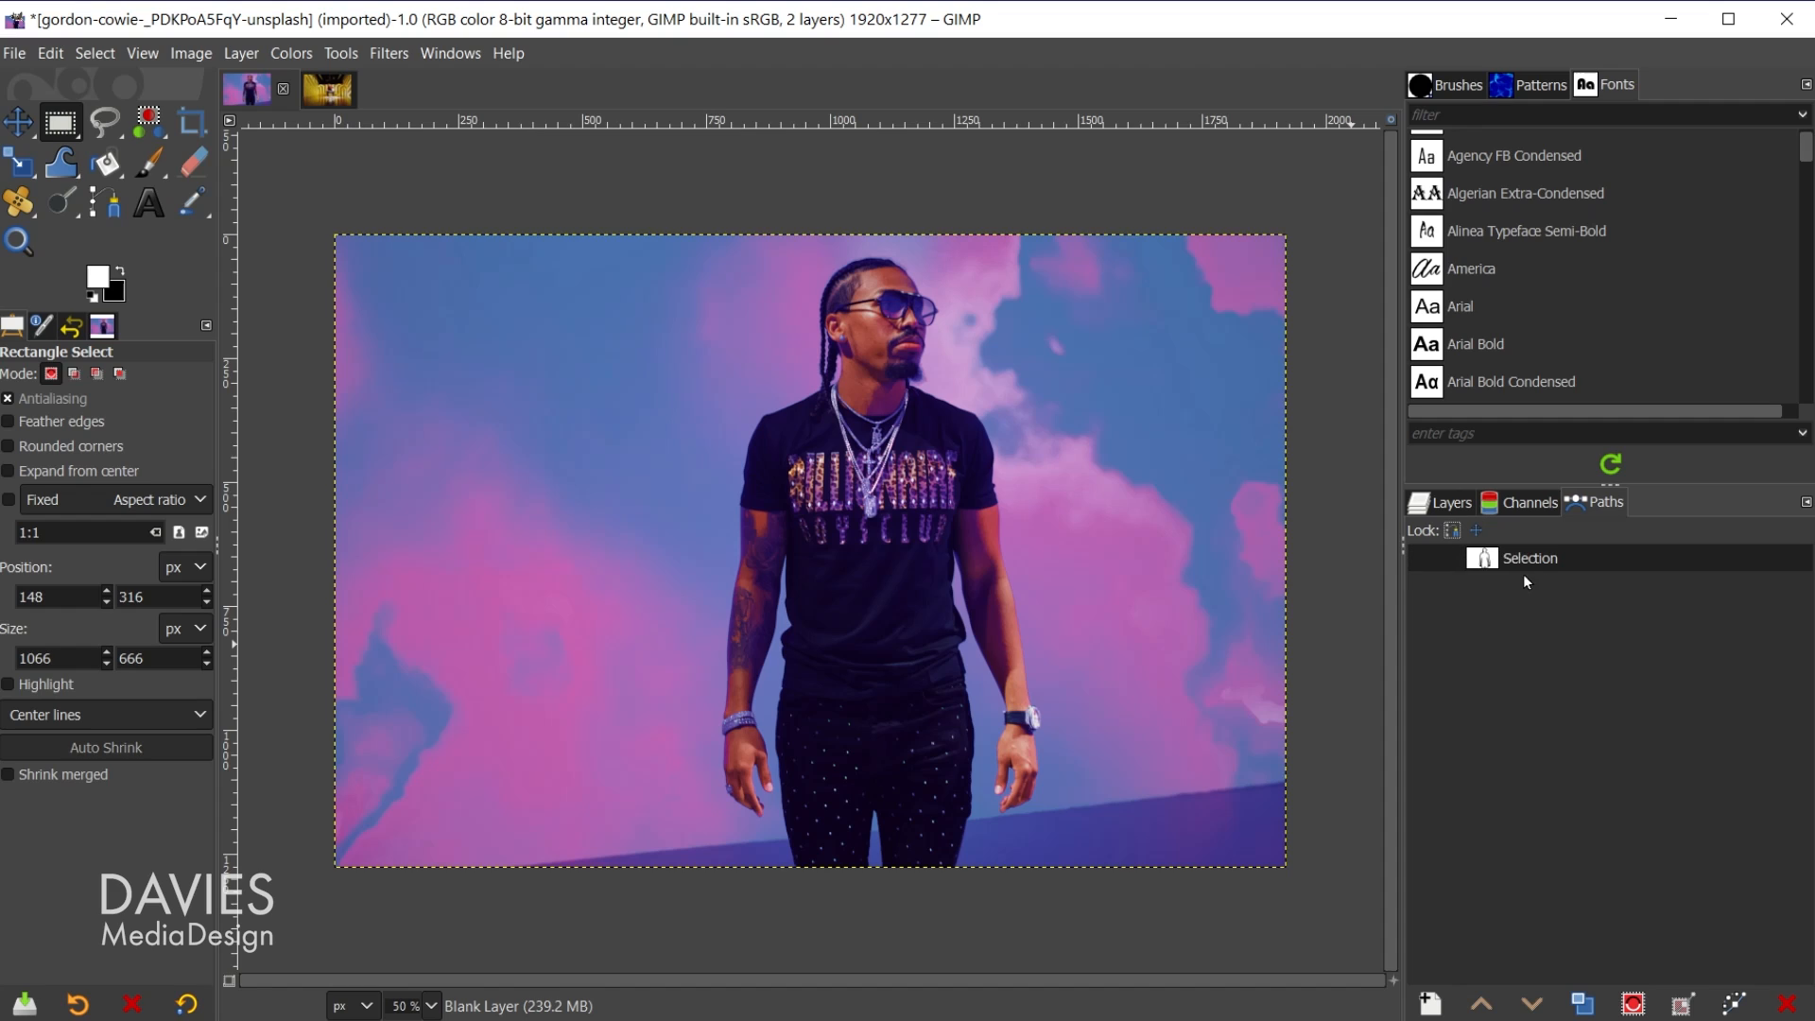
pyautogui.click(1630, 1009)
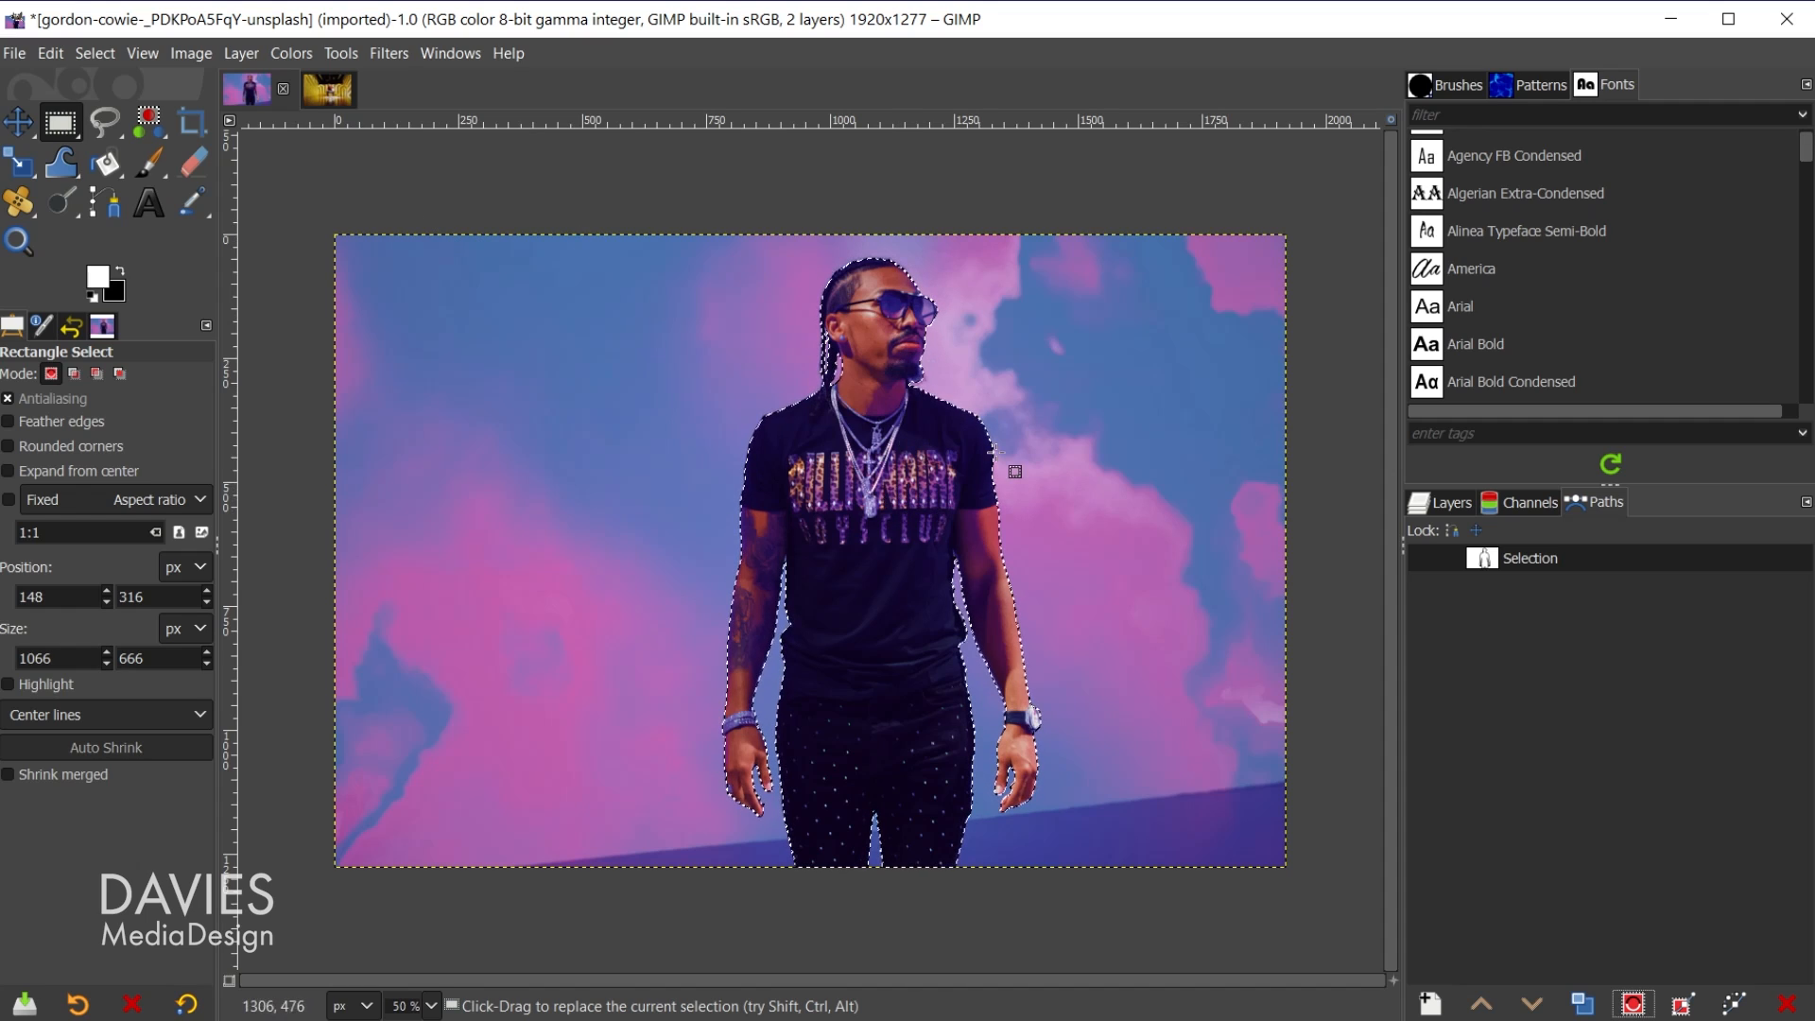
pyautogui.click(110, 122)
pyautogui.click(1443, 502)
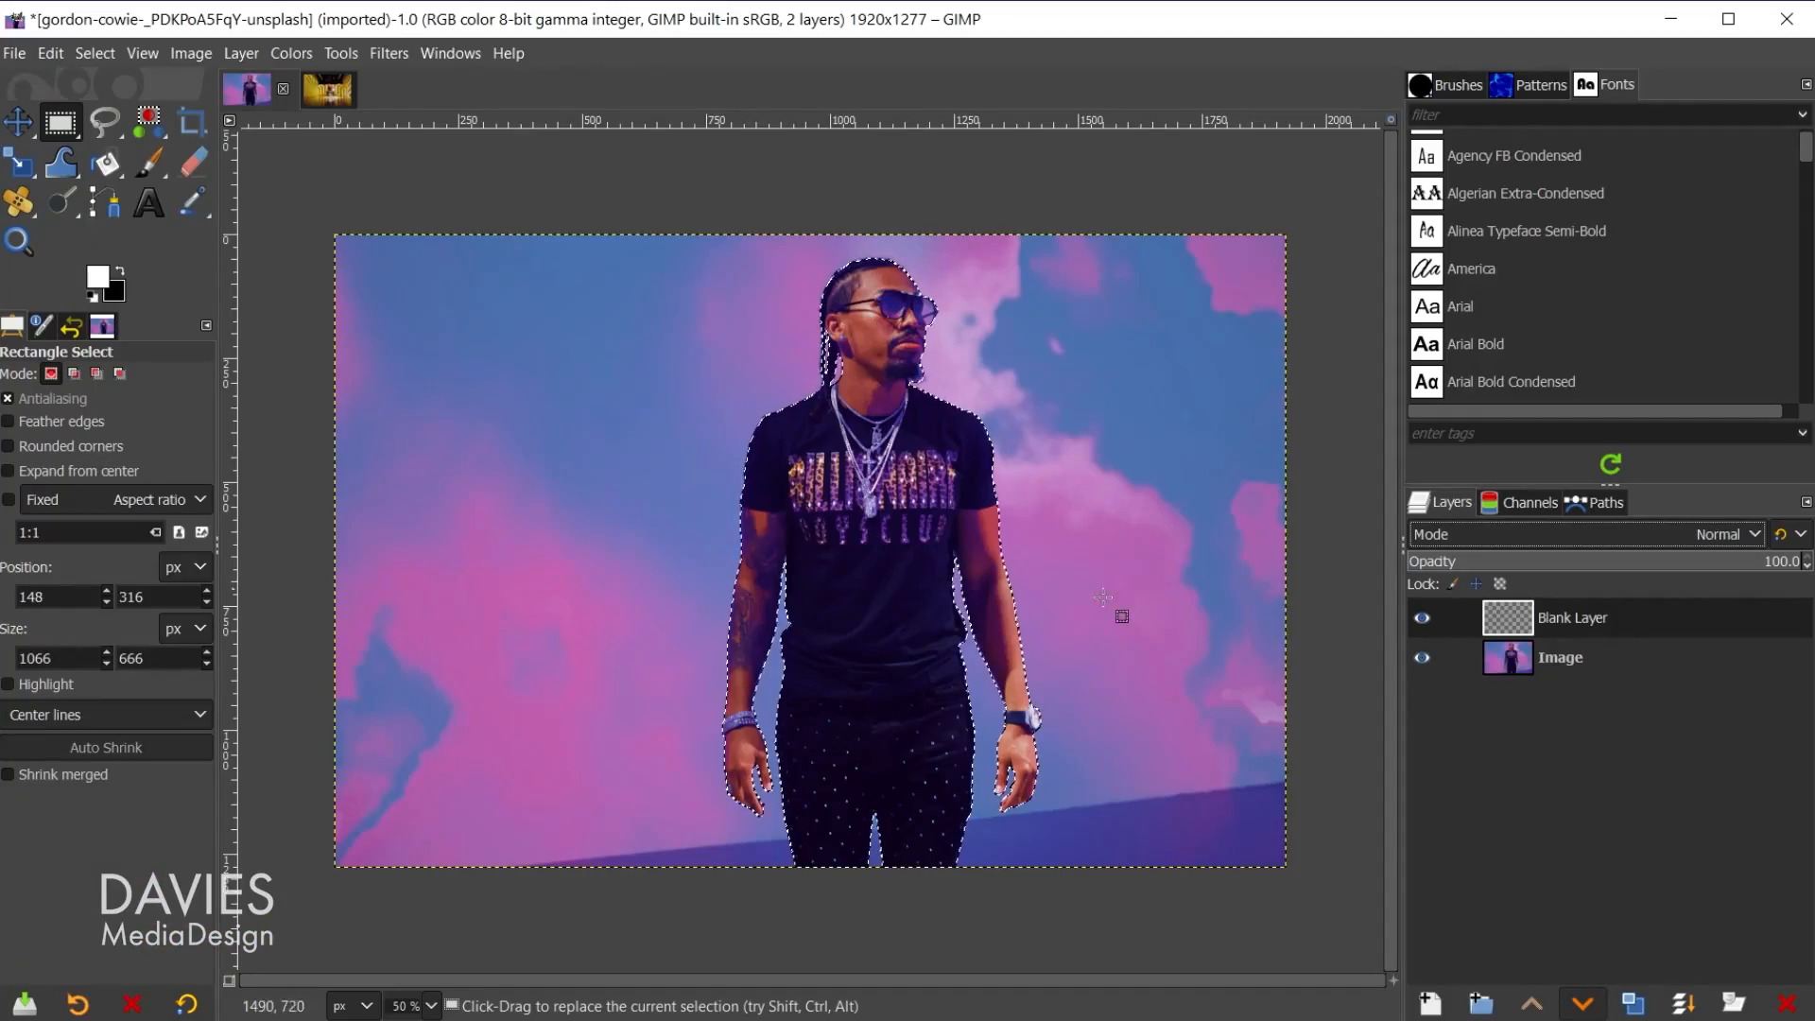
# Make the Image layer active and copy the selected man from it.
pyautogui.click(1522, 662)
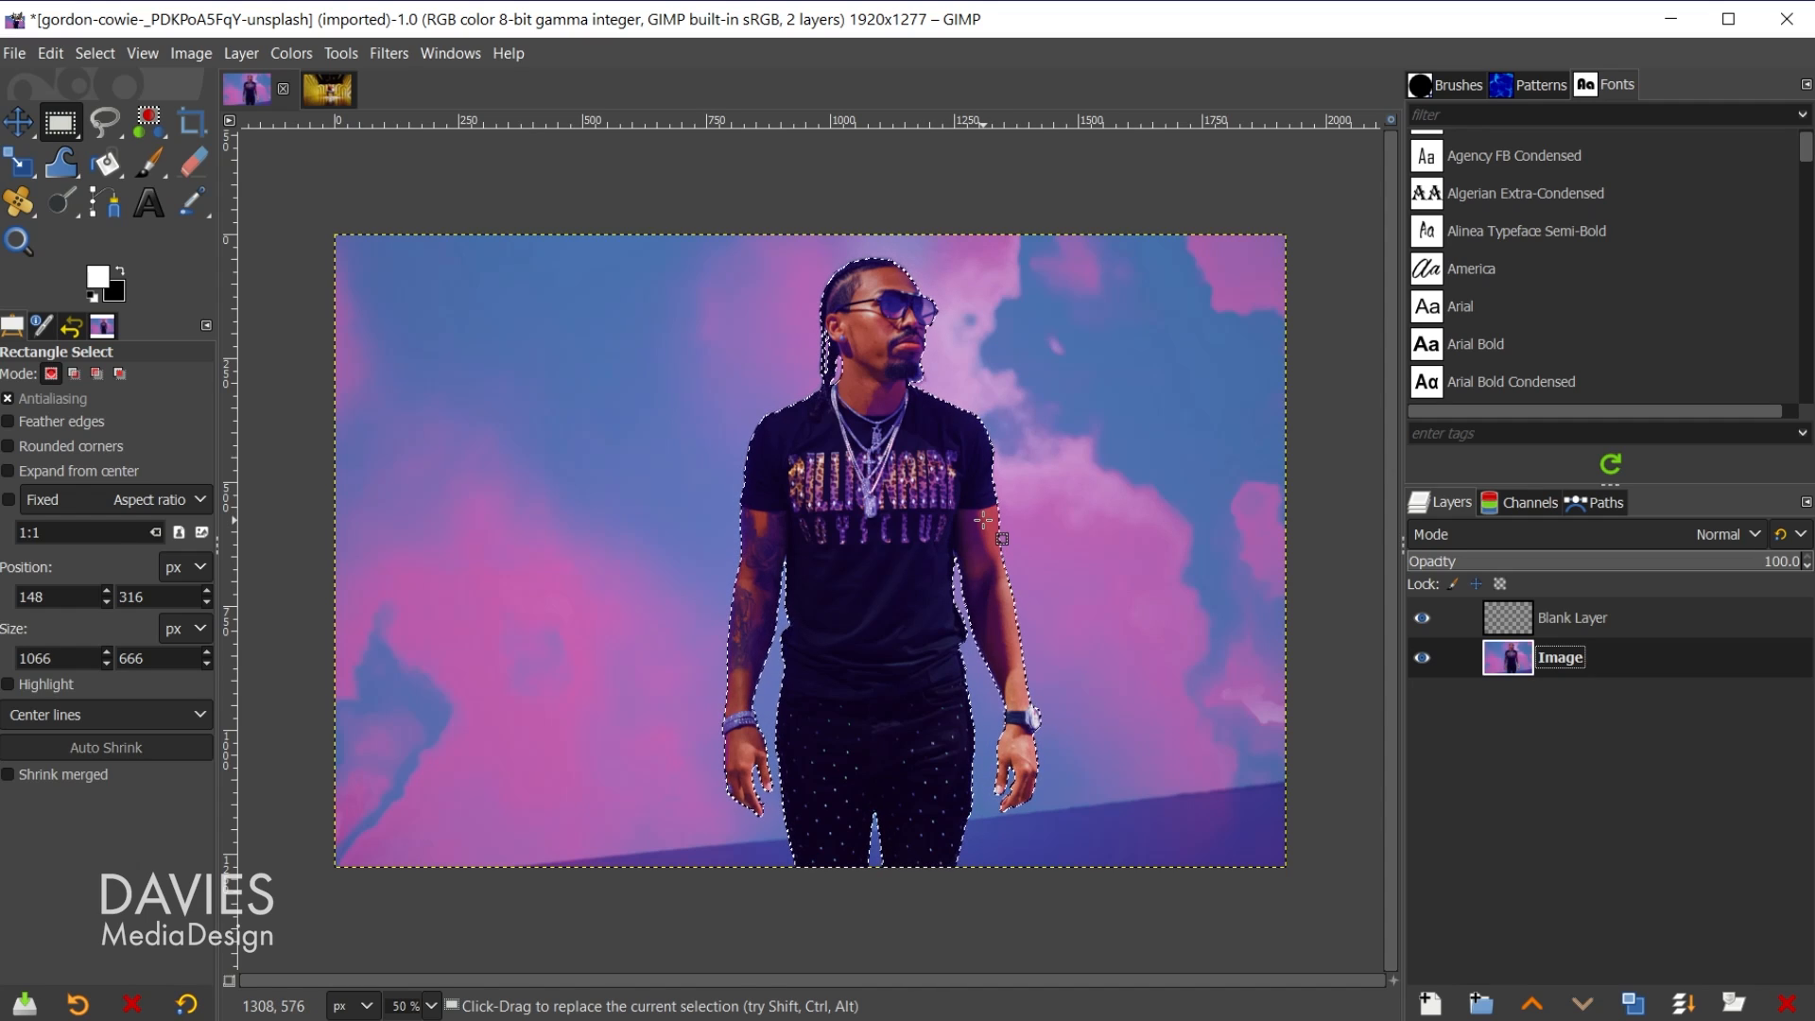
pyautogui.hotkey('ctrl', 'c')
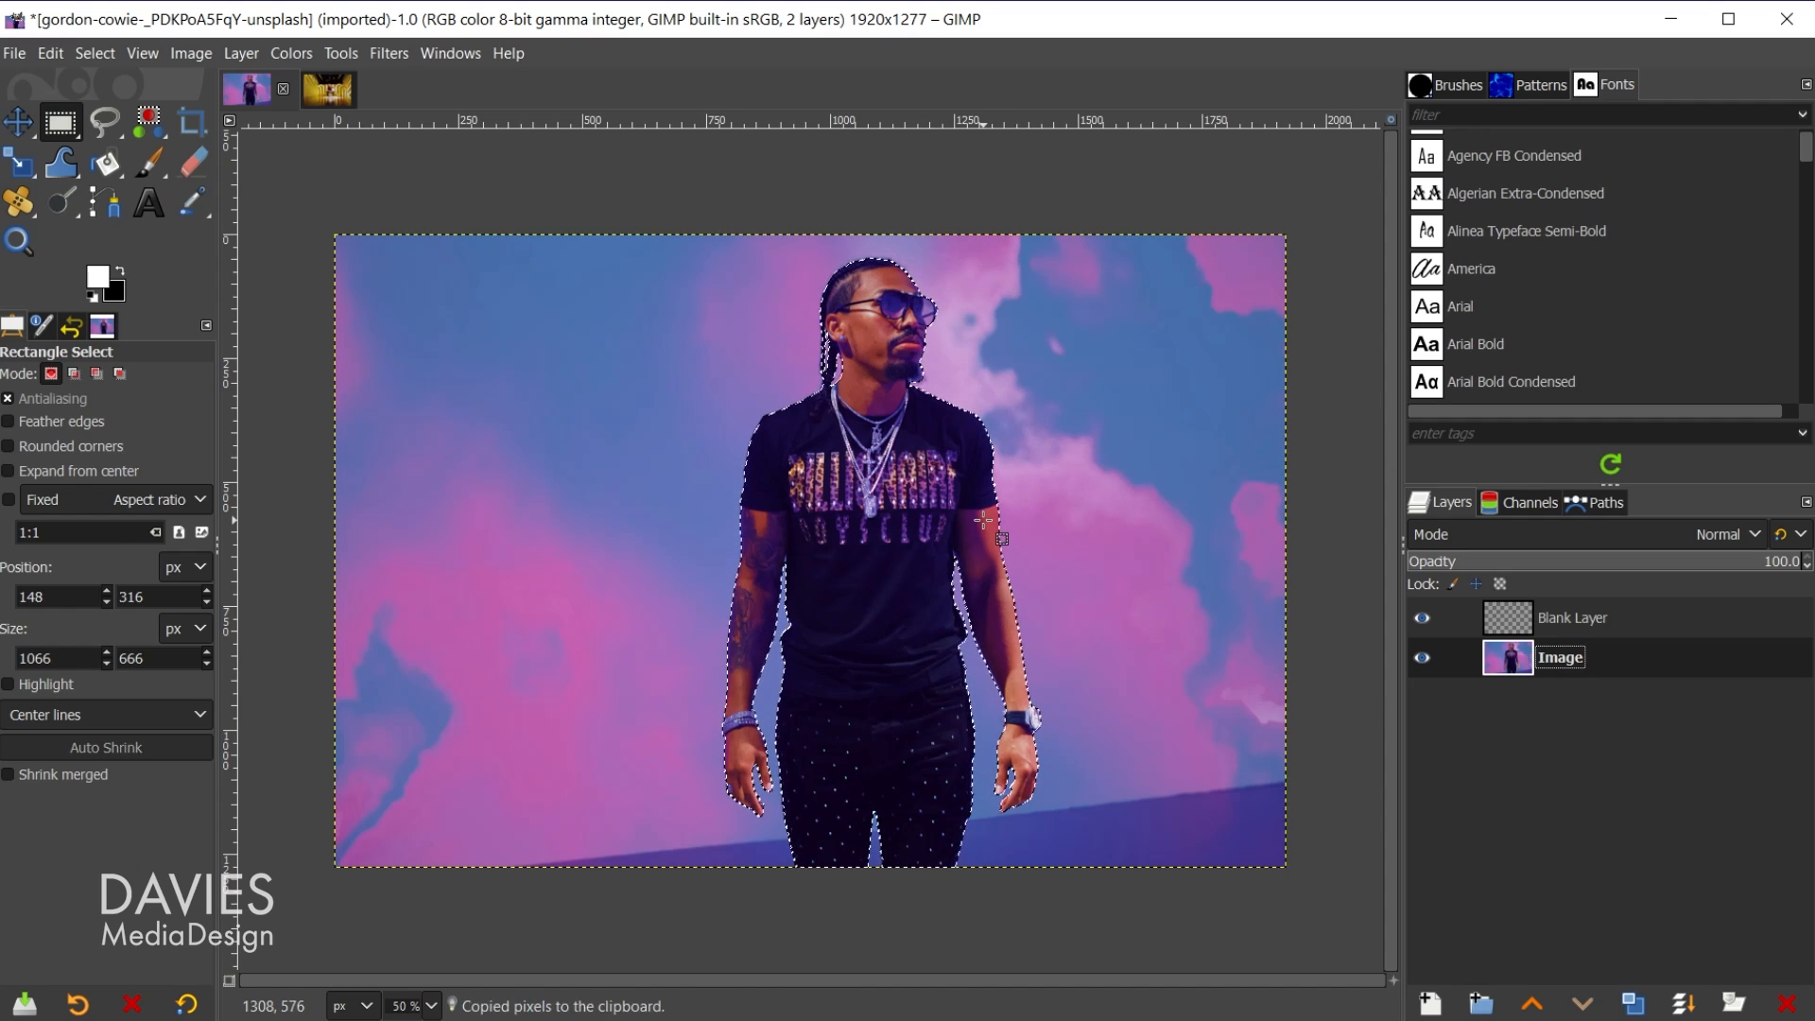
pyautogui.click(50, 55)
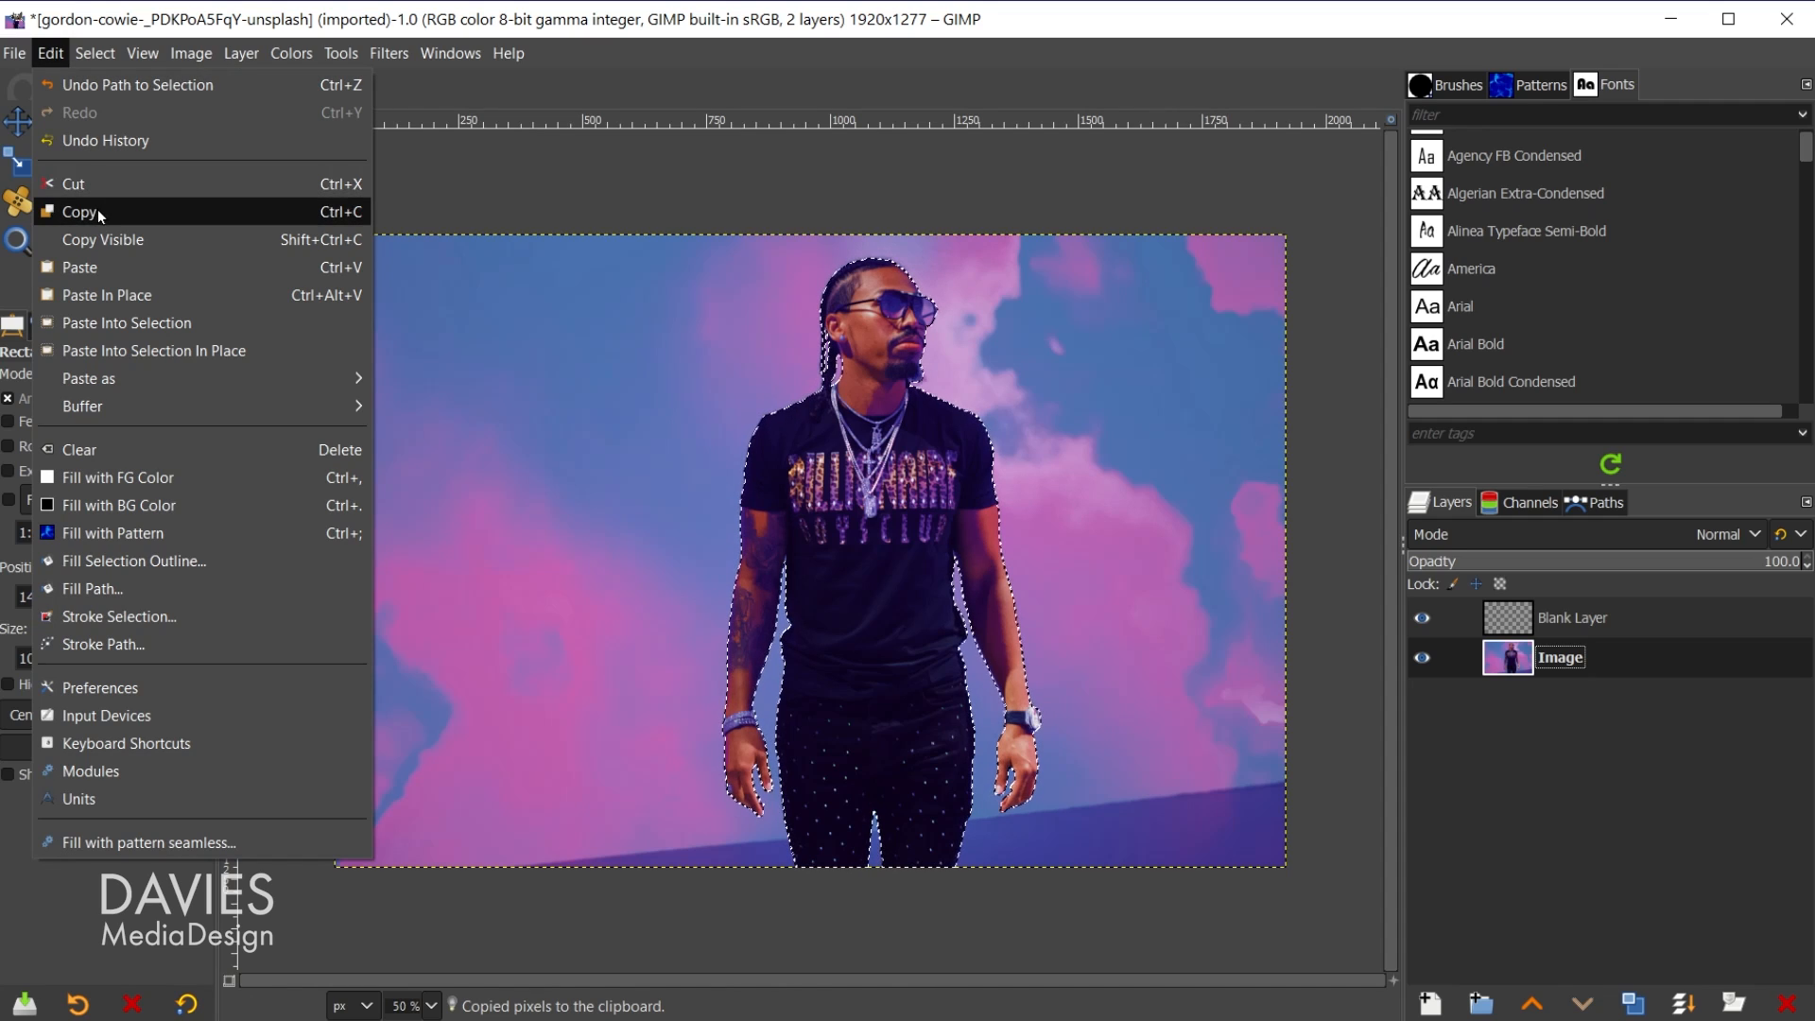
pyautogui.click(704, 36)
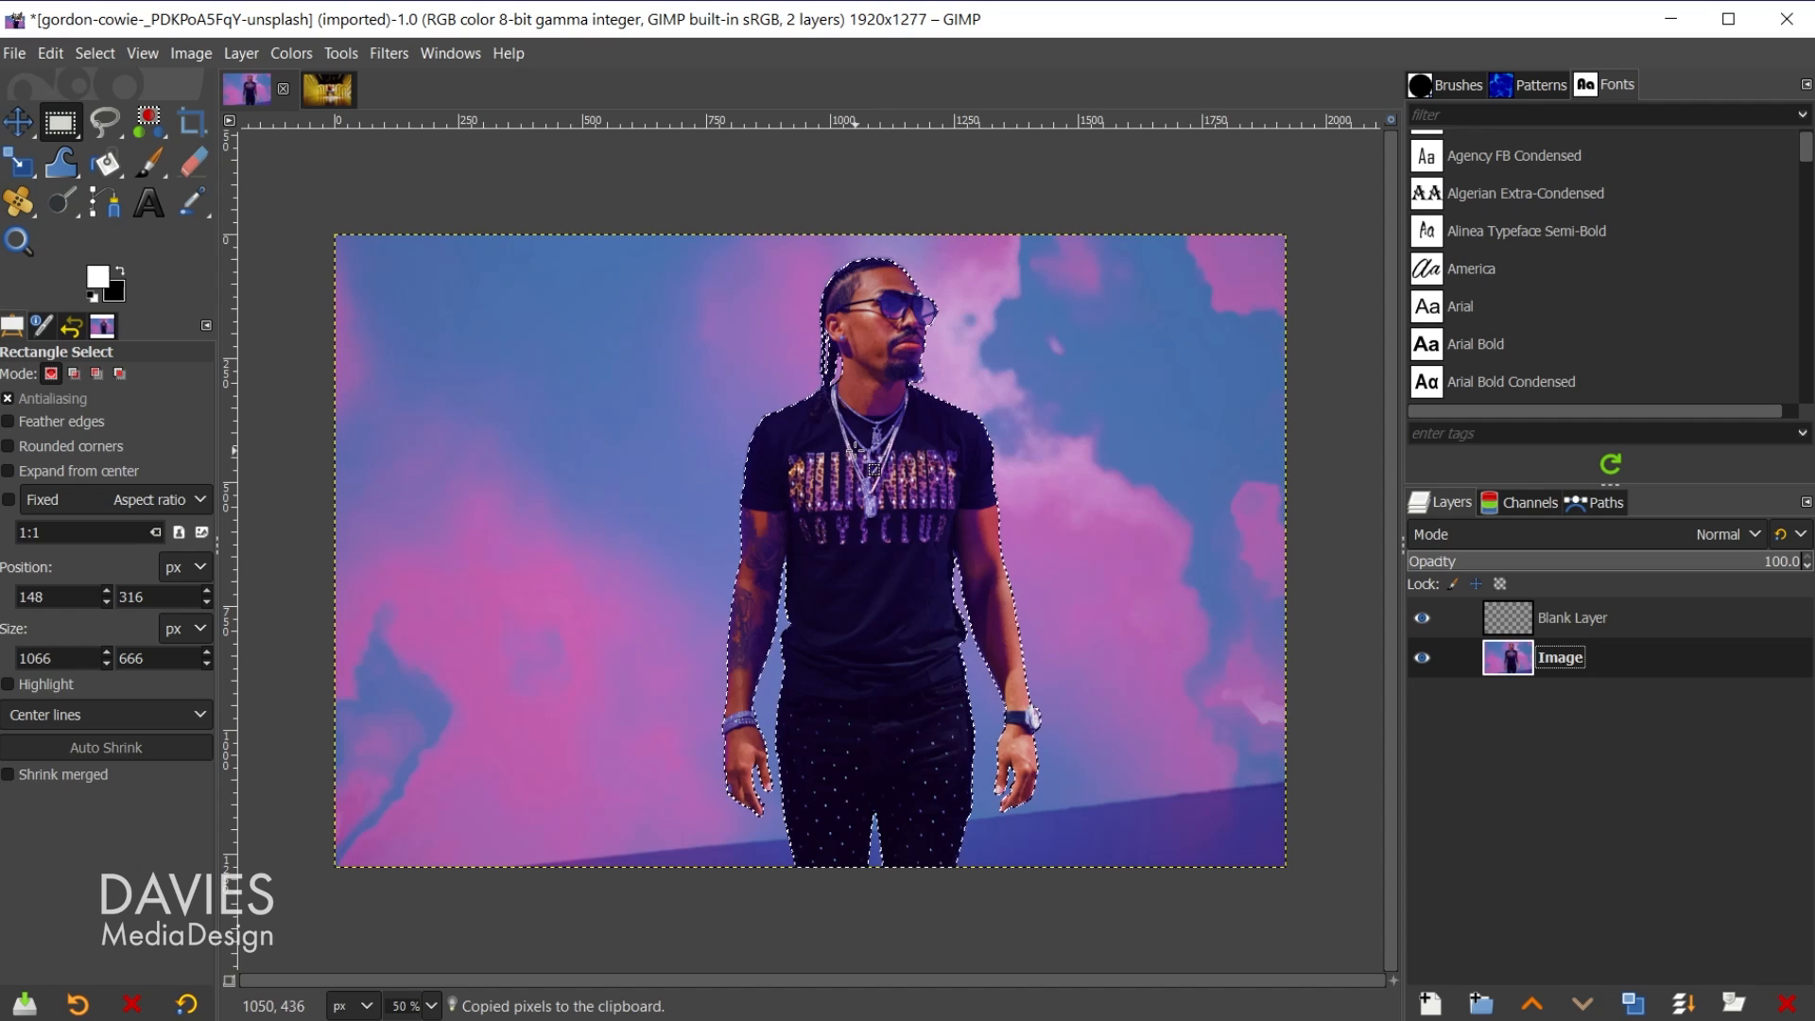
# Paste the copied man as a floating selection above the Image layer, then delete that floating selection.
pyautogui.hotkey('ctrl', 'v')
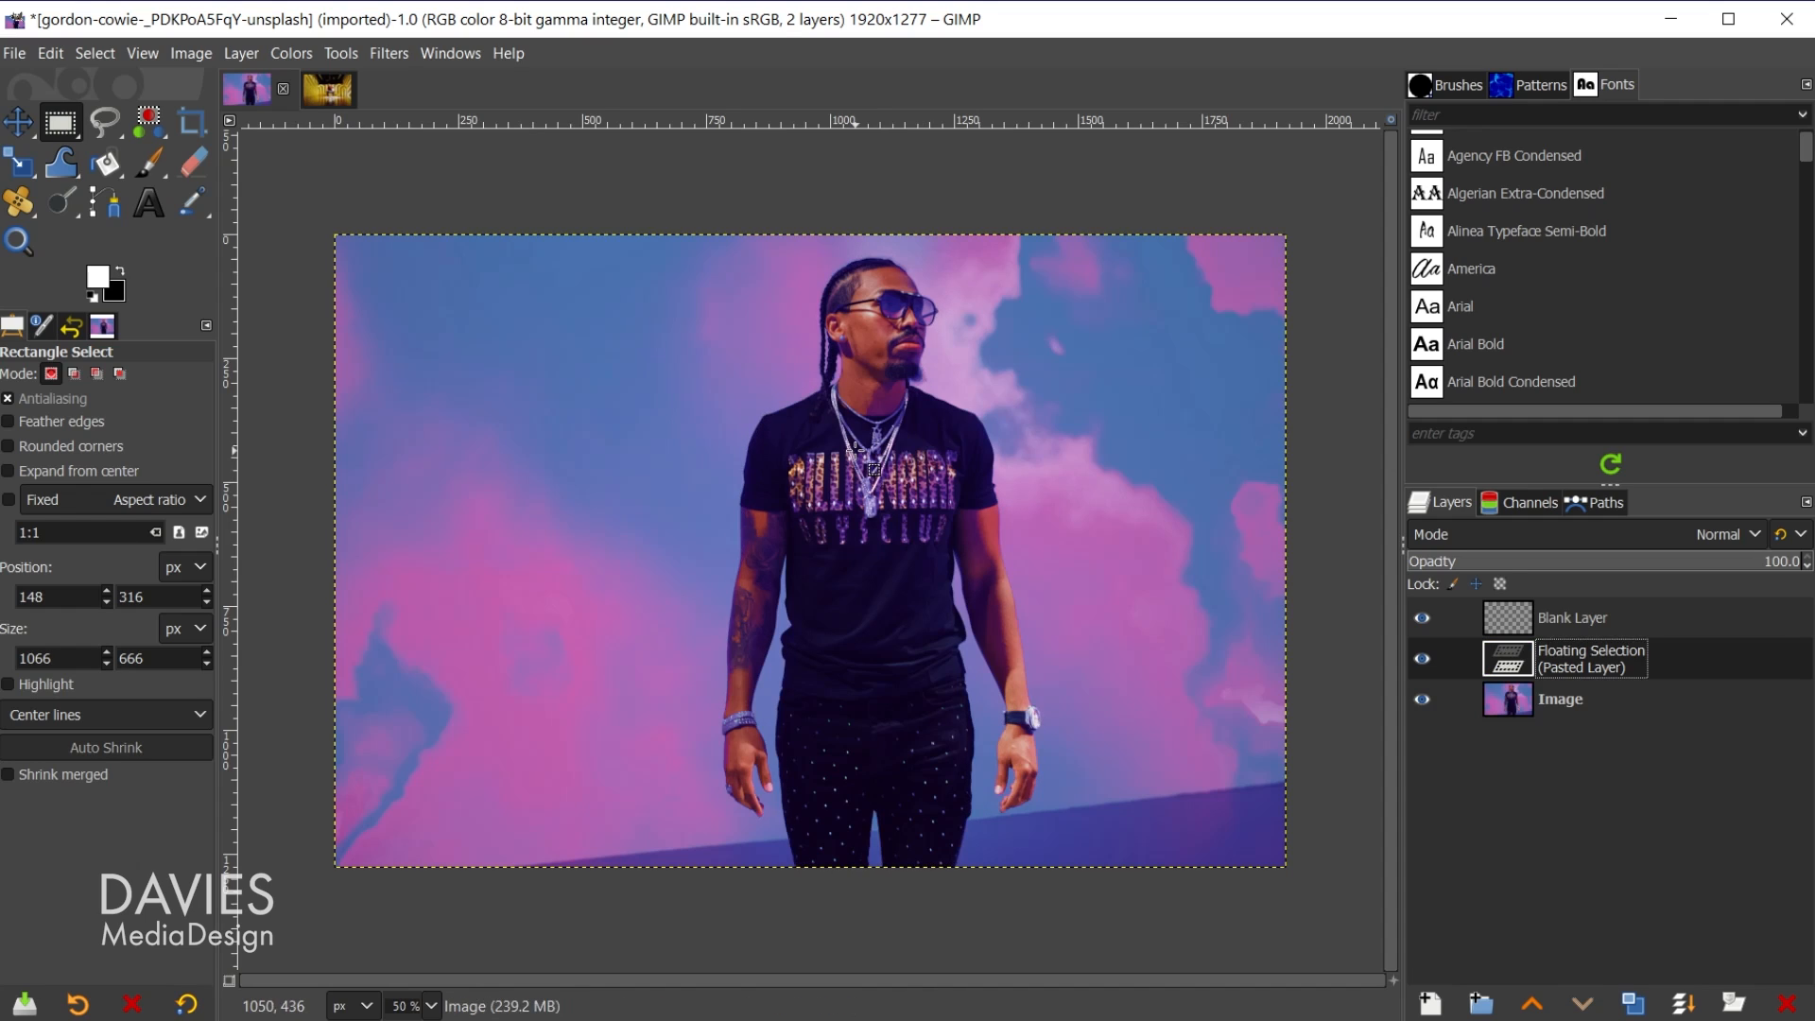
pyautogui.click(50, 53)
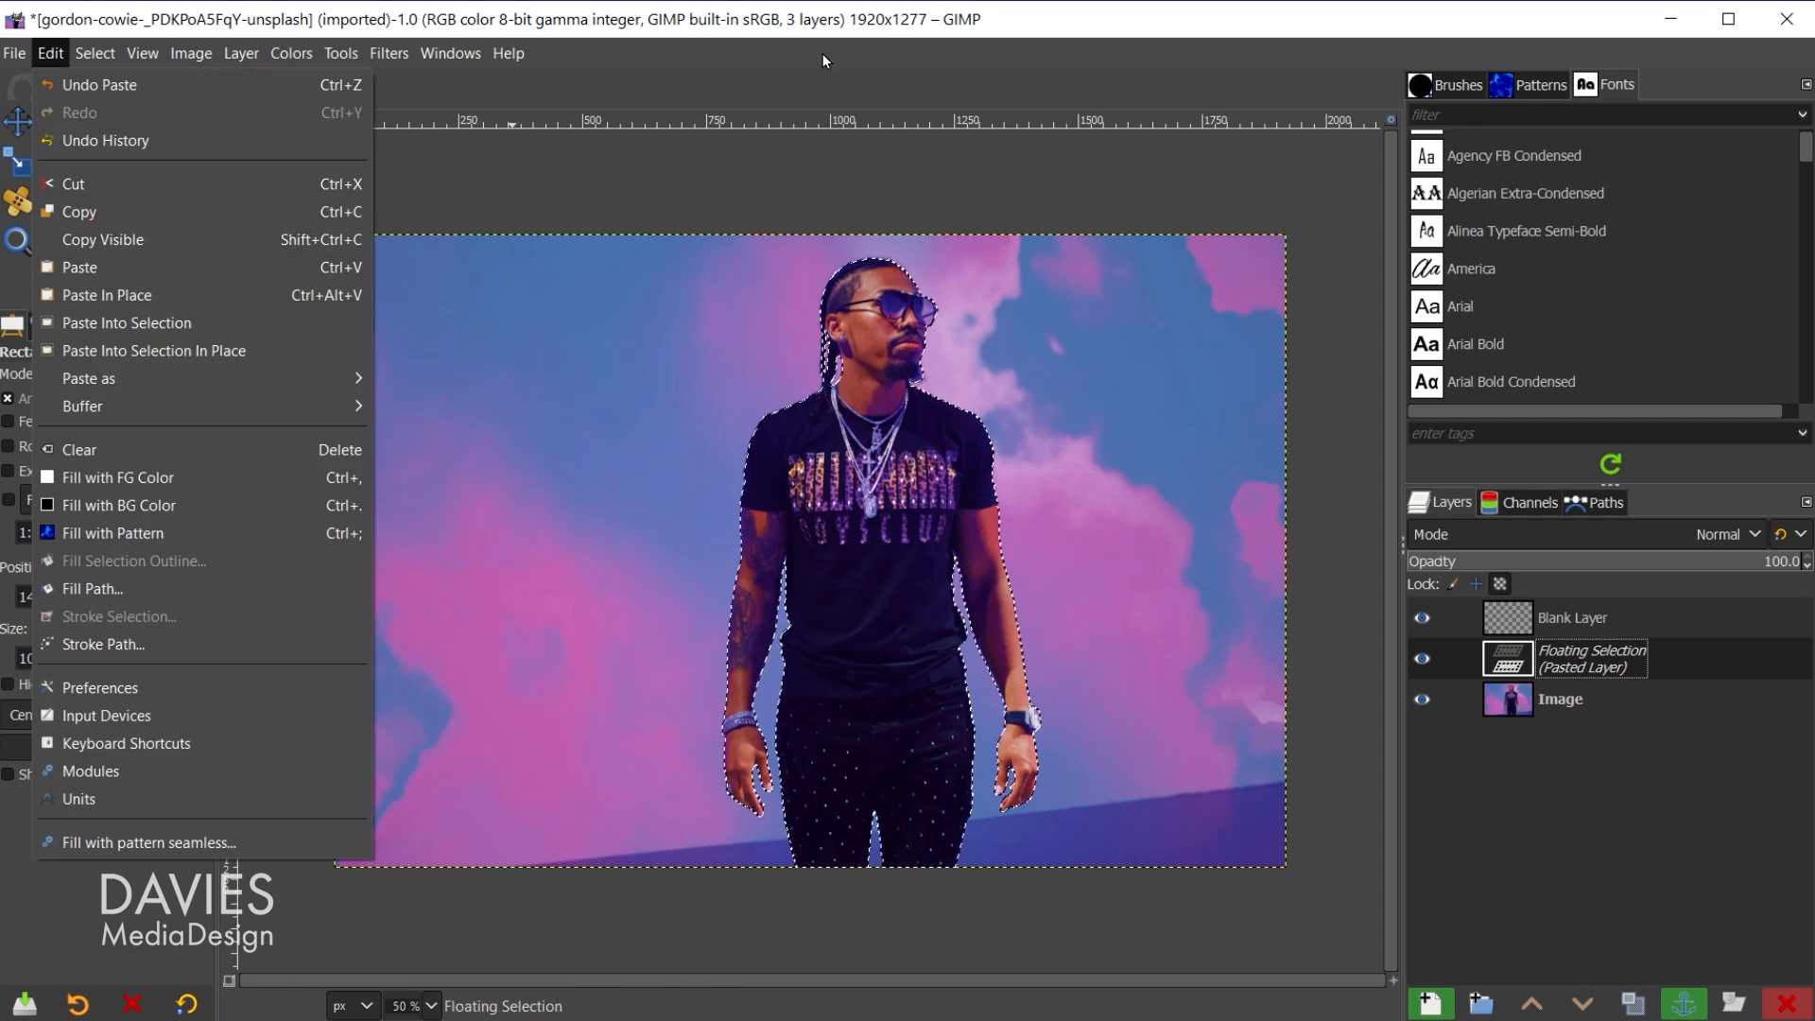
pyautogui.click(810, 22)
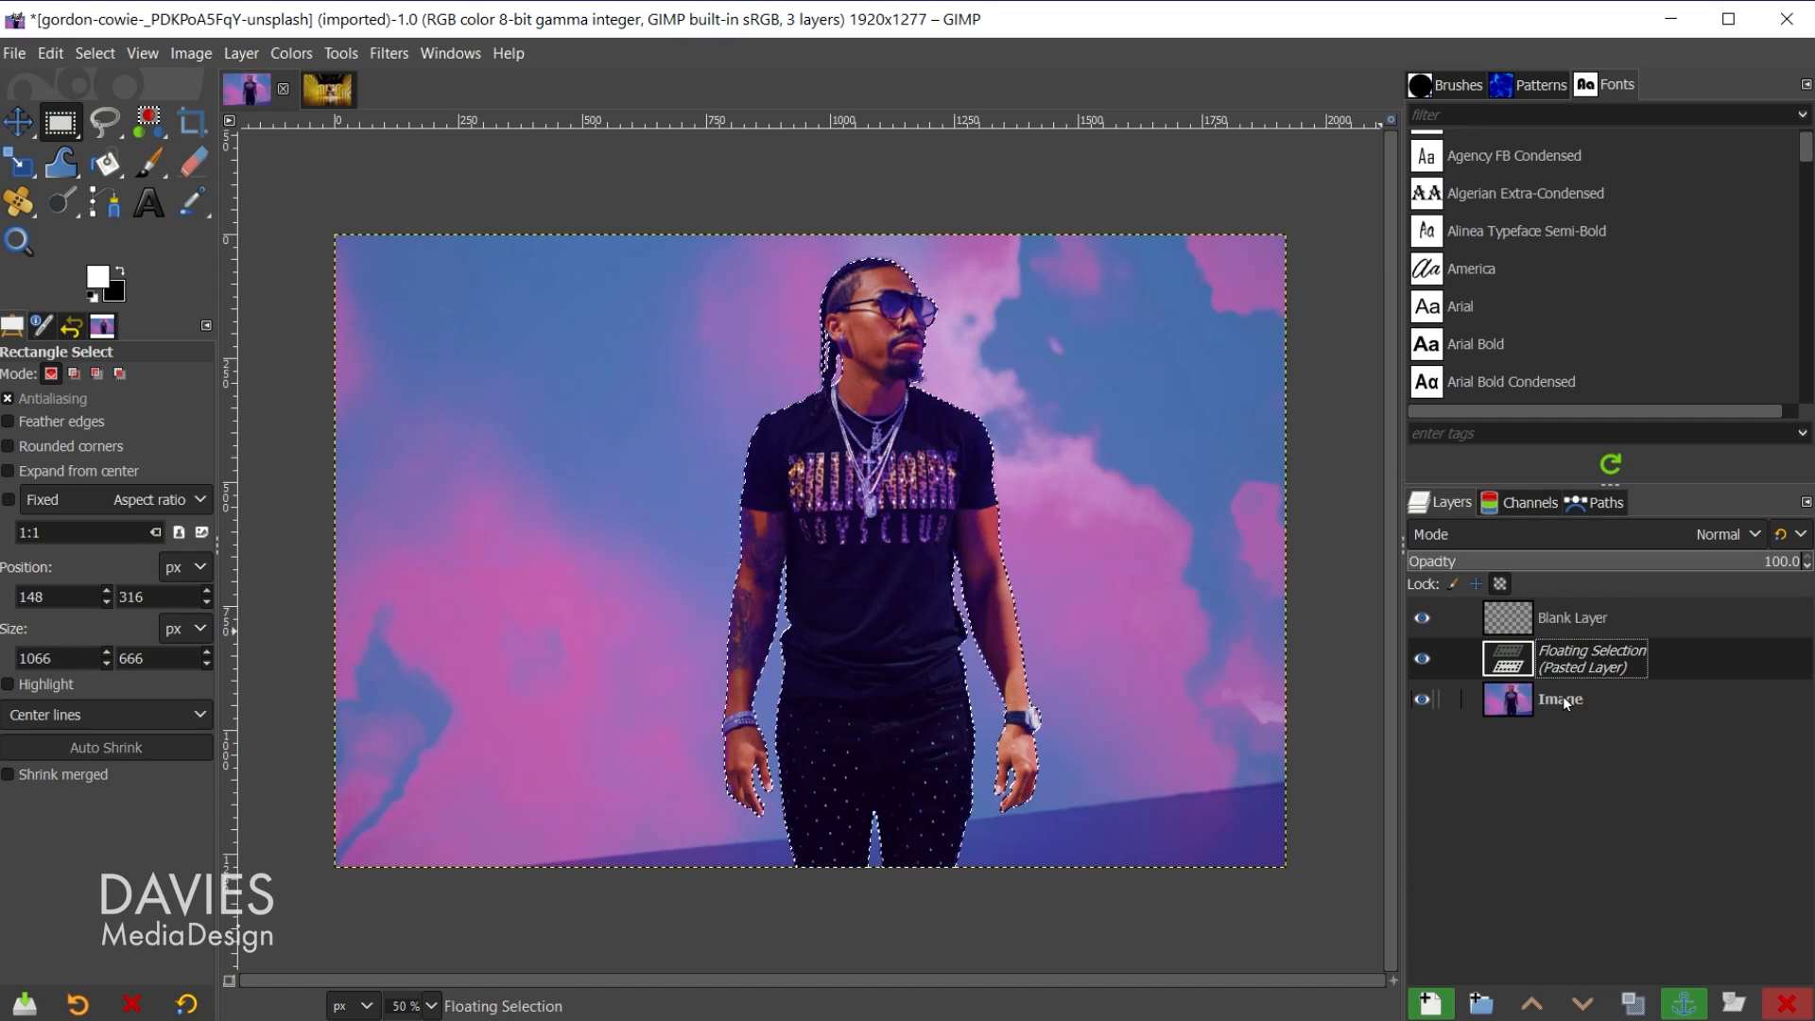
pyautogui.click(1787, 1006)
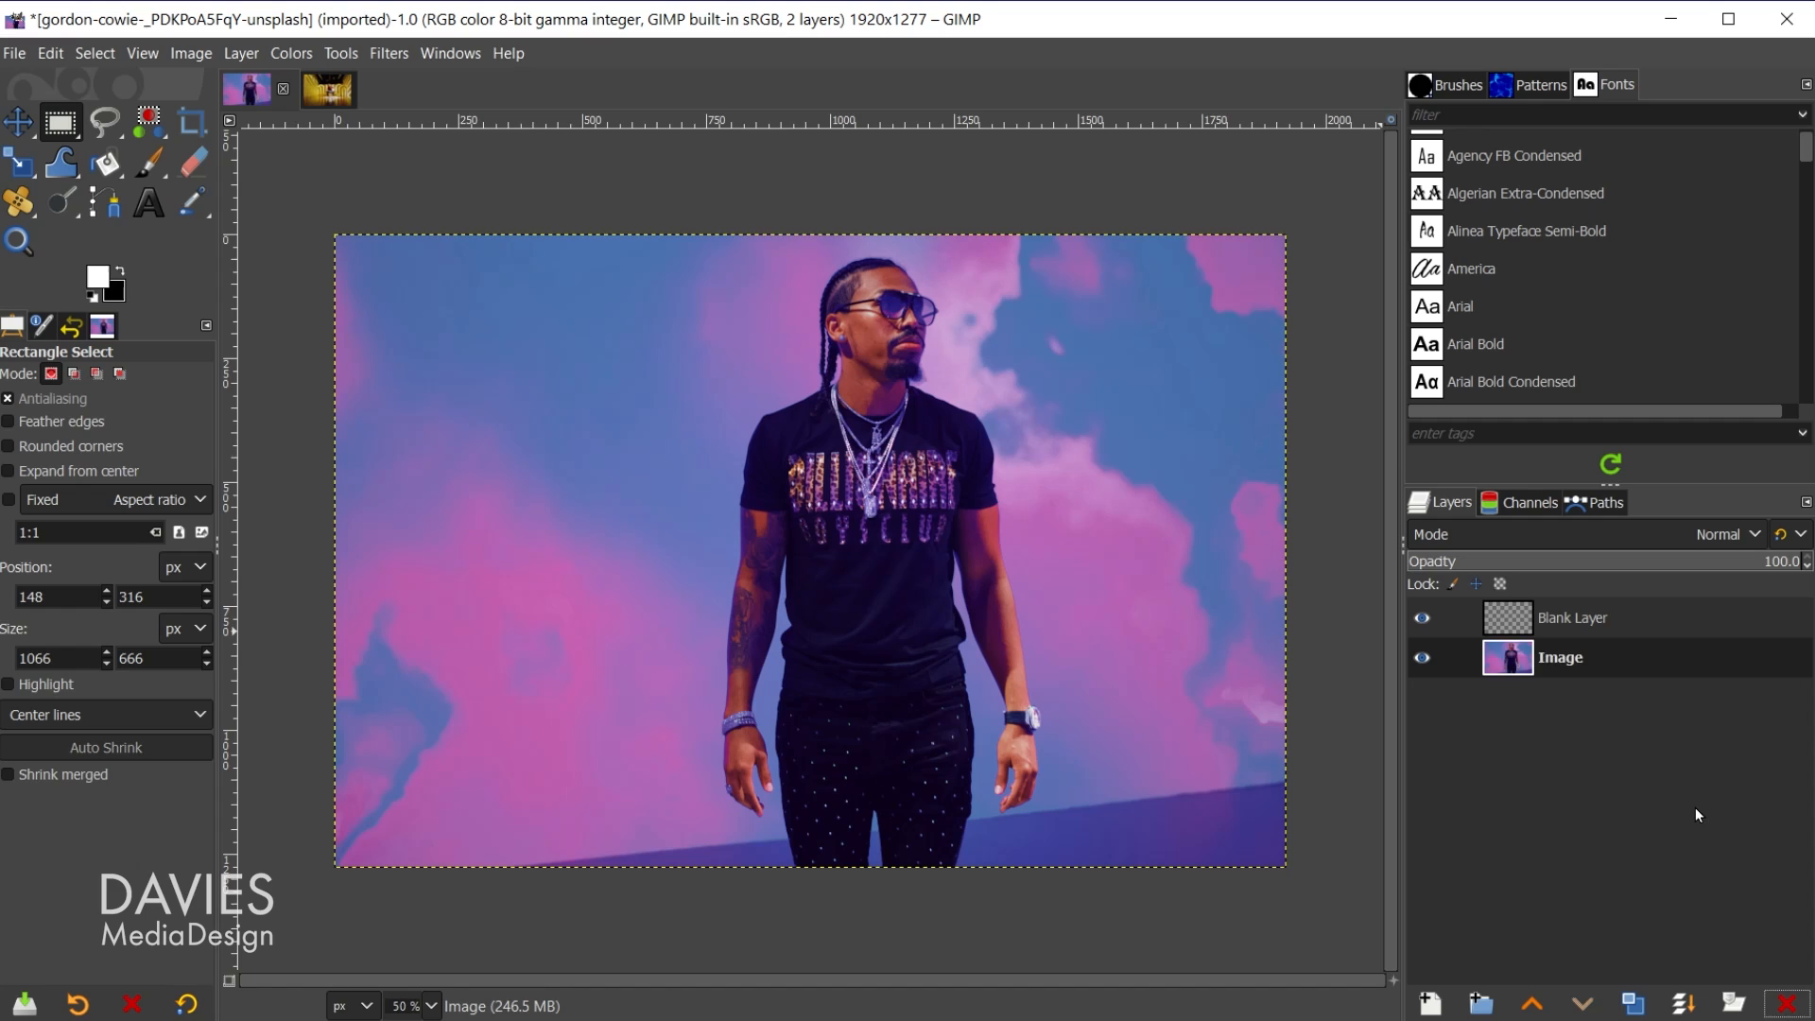
# Paste the copied man again, turn the floating selection into a new layer and hide the Image layer.
pyautogui.hotkey('ctrl', 'v')
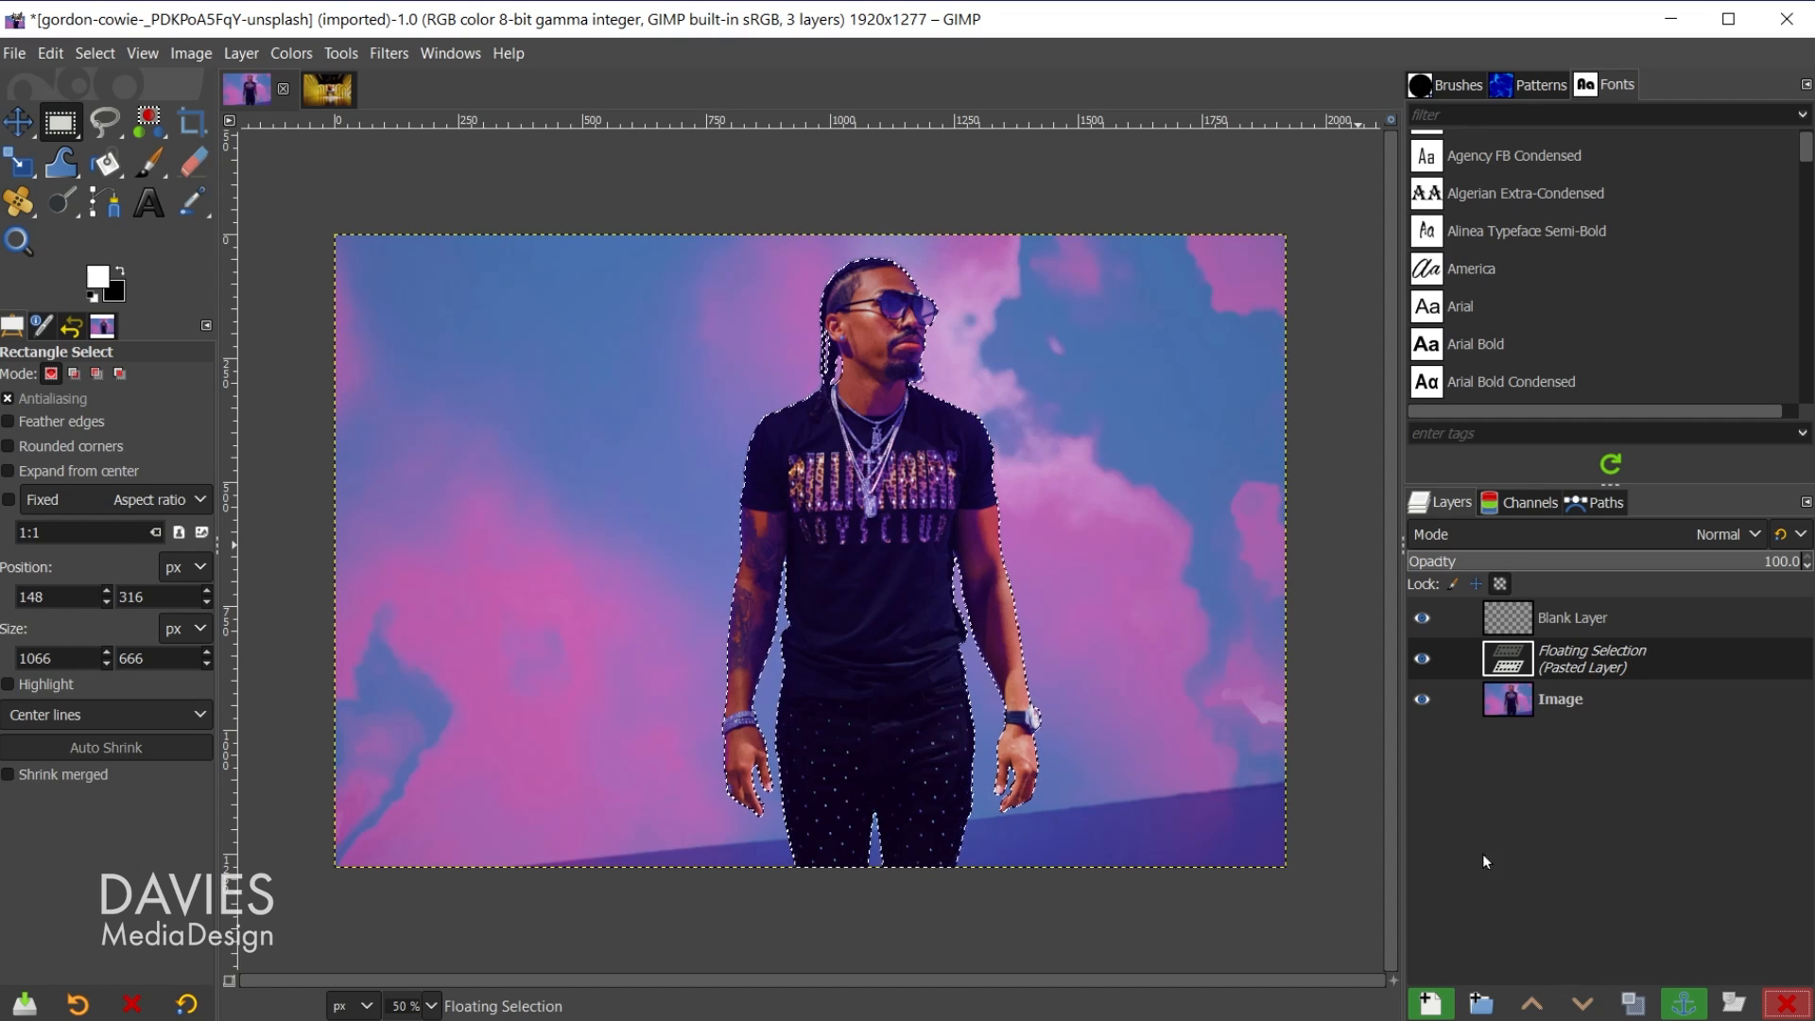
pyautogui.click(1431, 1005)
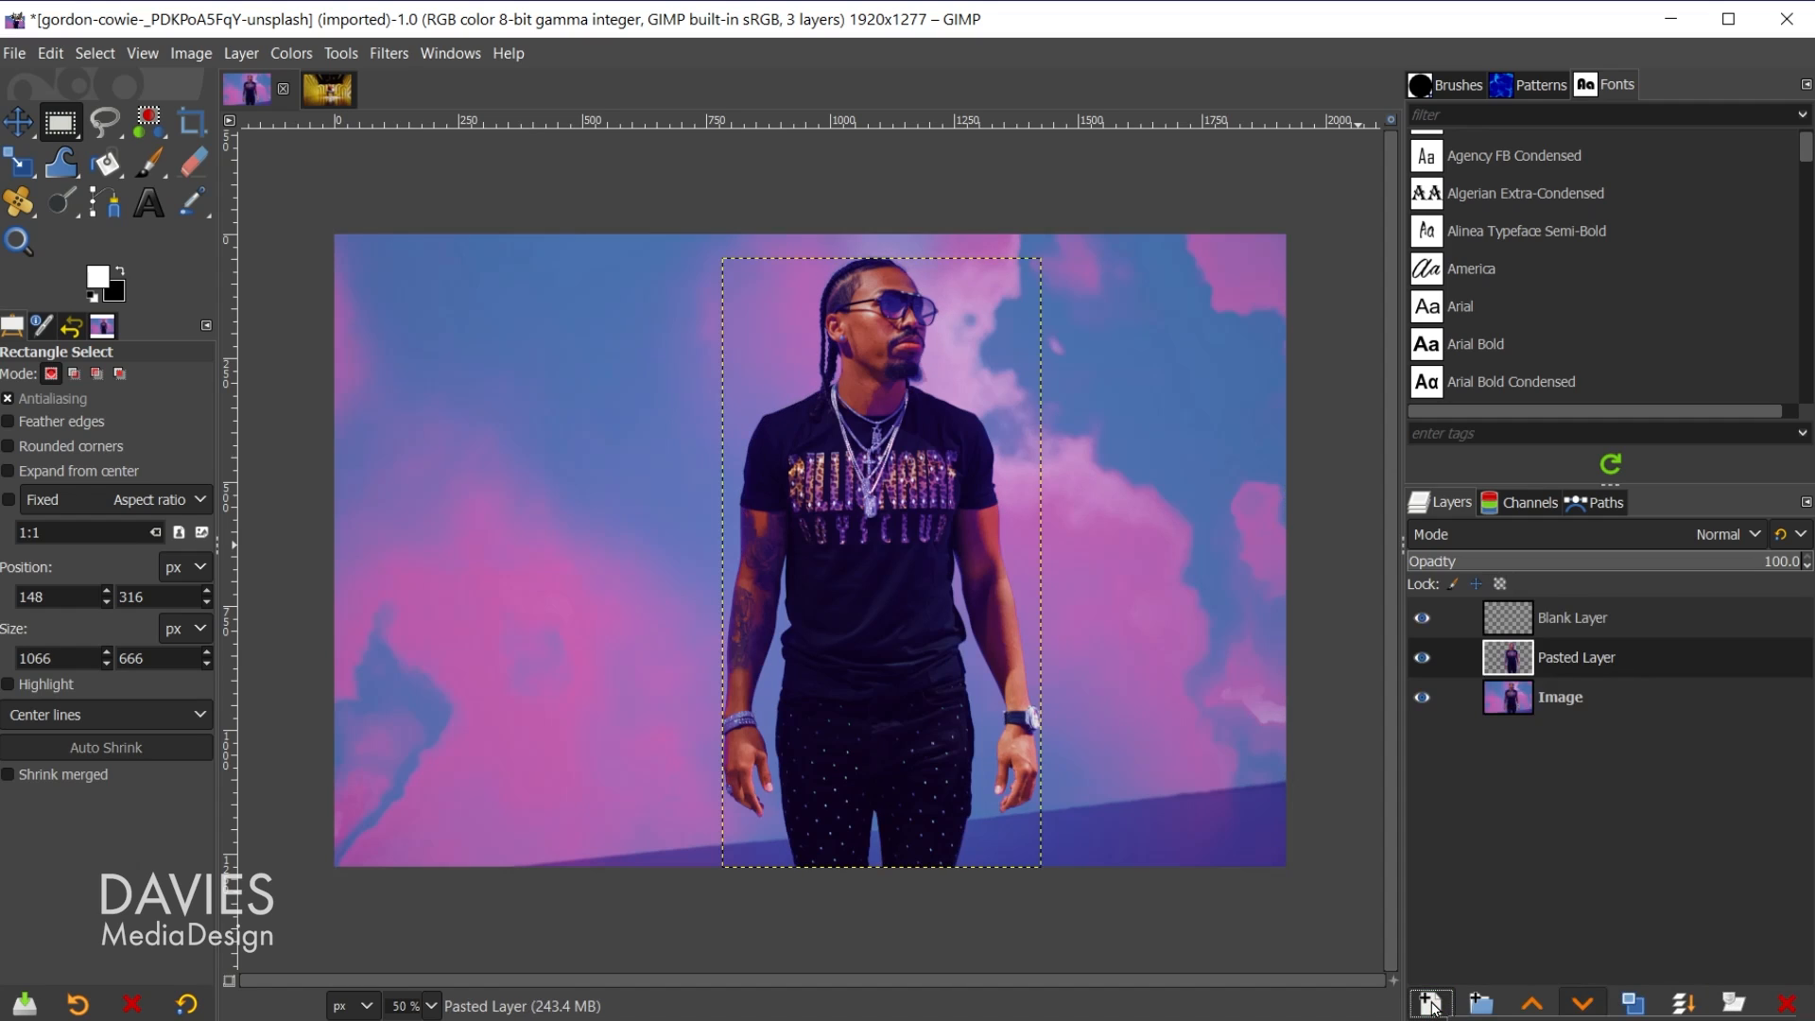
pyautogui.click(1422, 696)
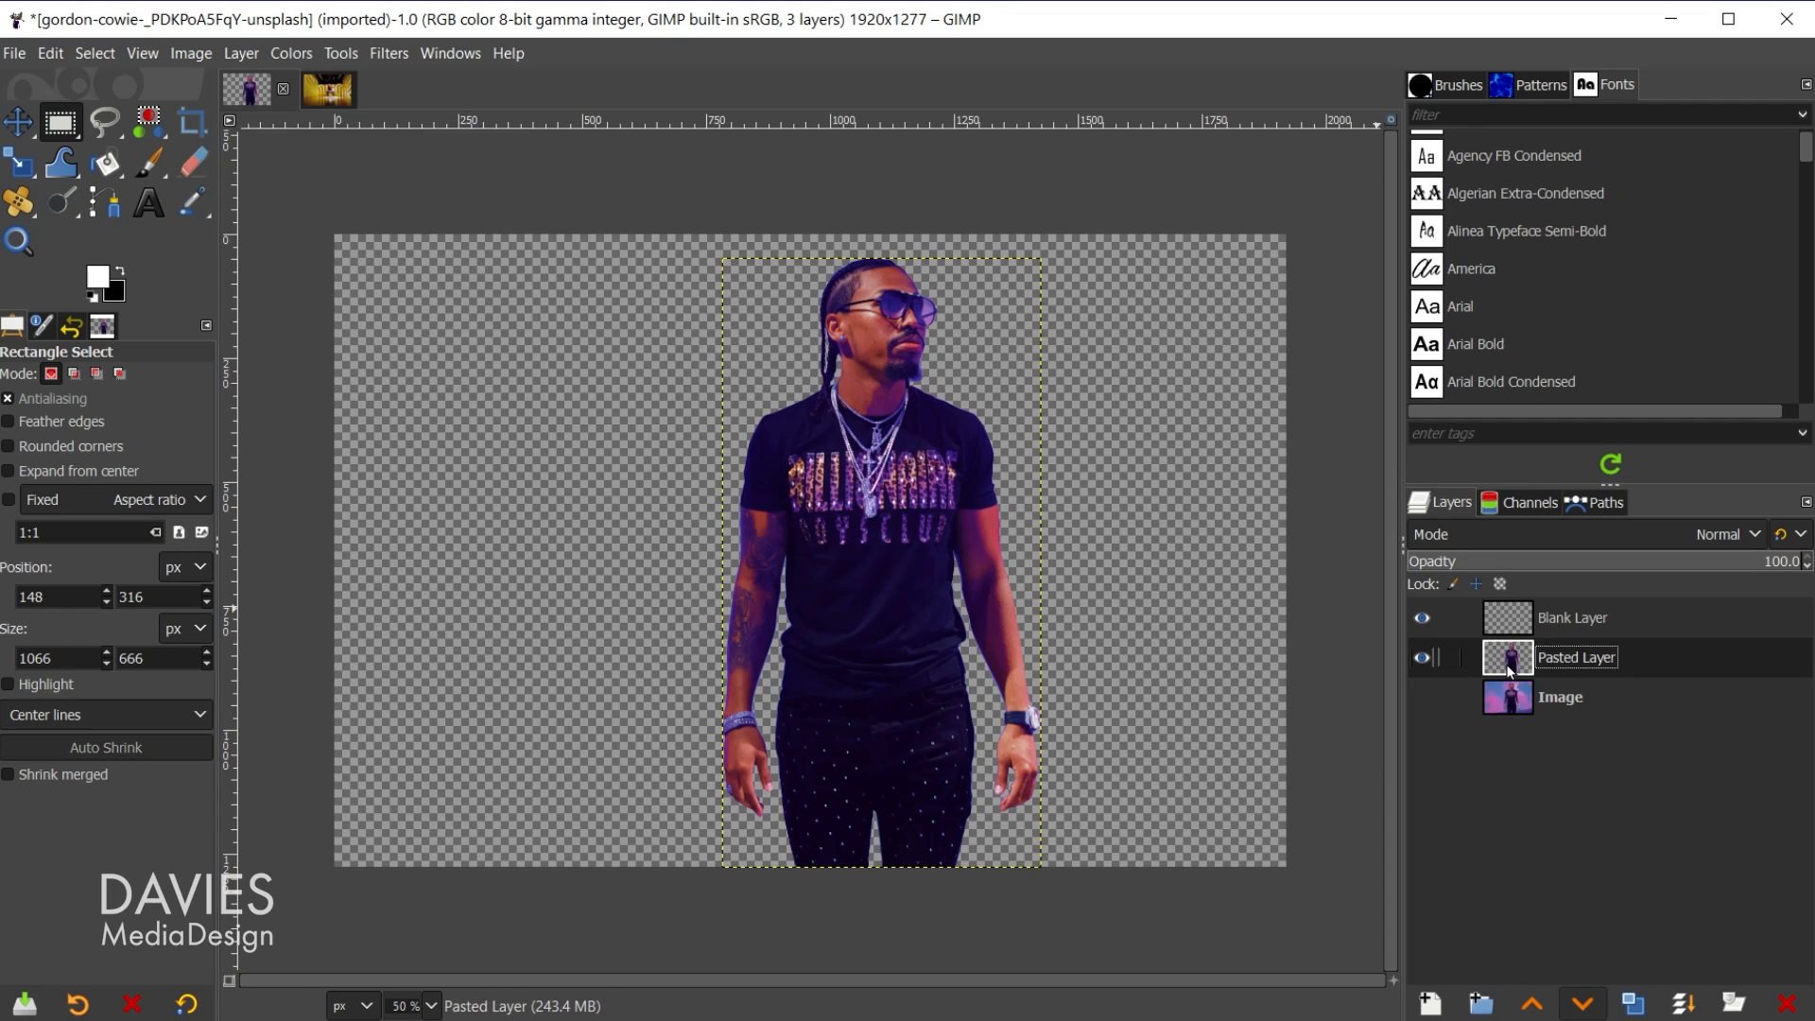
# Undo the new pasted layer and the paste, with the Image layer shown again.
pyautogui.hotkey('ctrl', 'z')
pyautogui.hotkey('ctrl', 'z')
pyautogui.hotkey('ctrl', 'z')
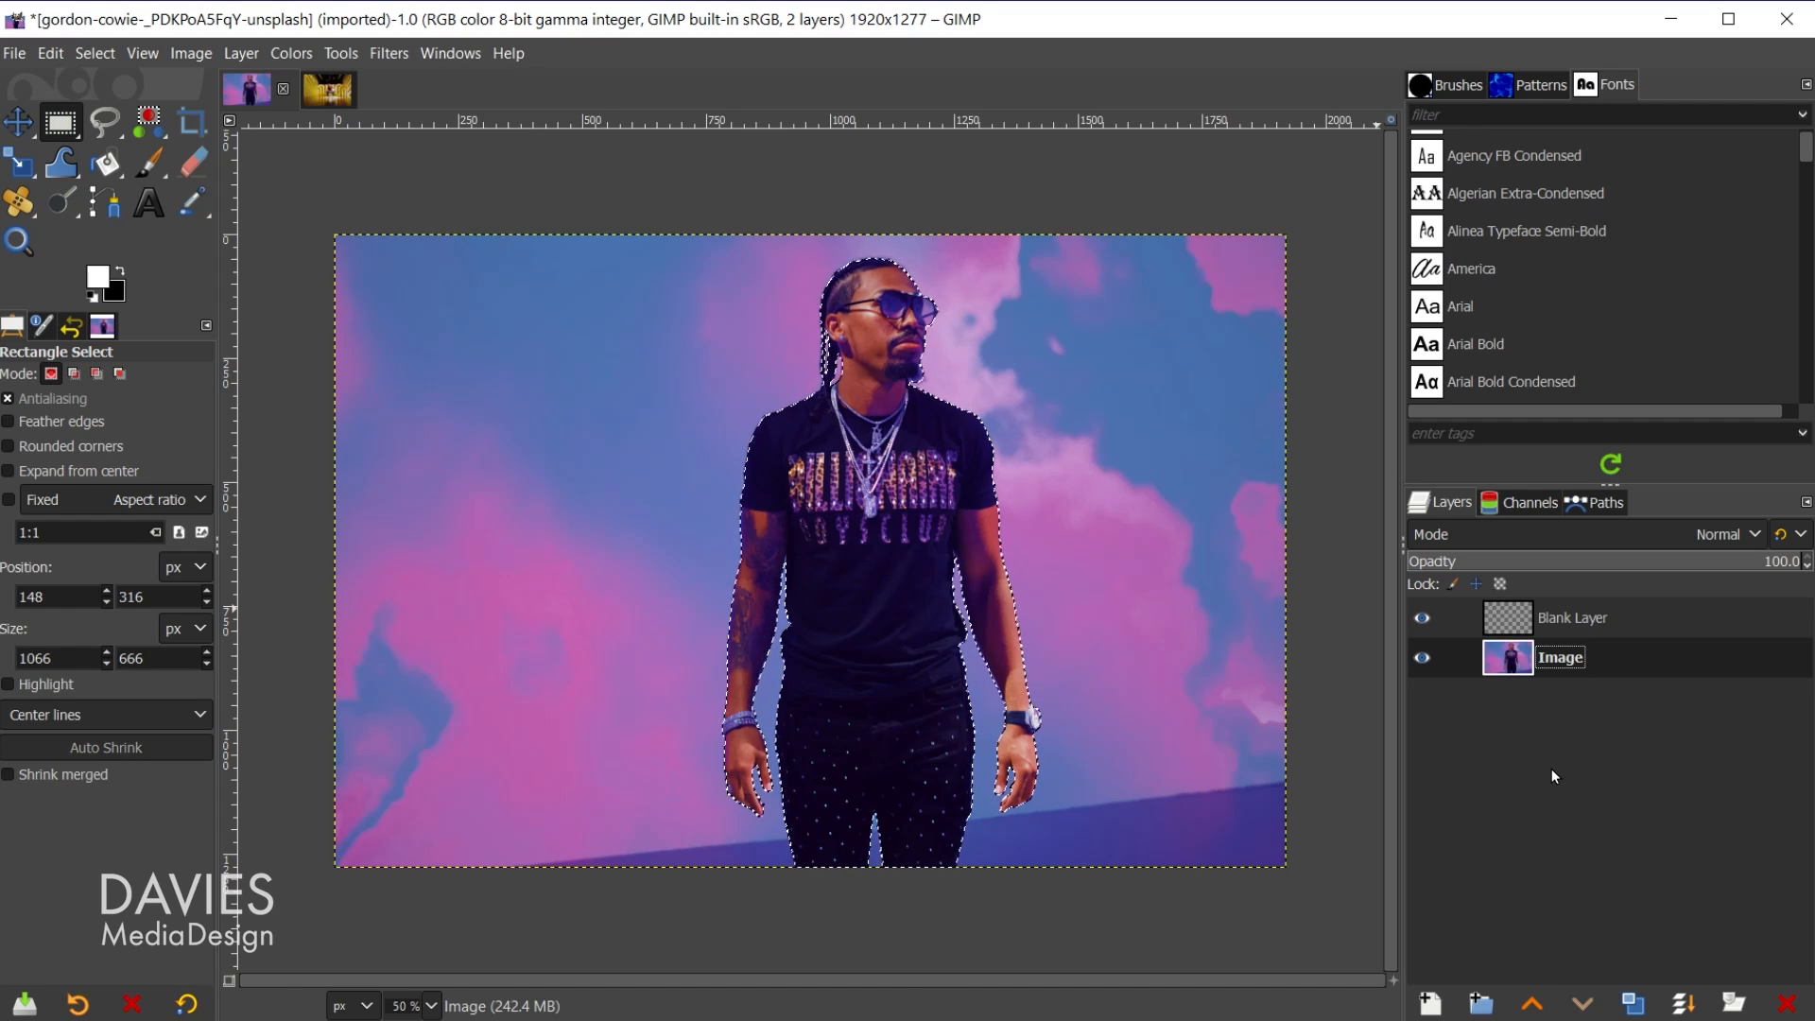
# Cut the selected man out of the Image layer.
pyautogui.hotkey('ctrl', 'x')
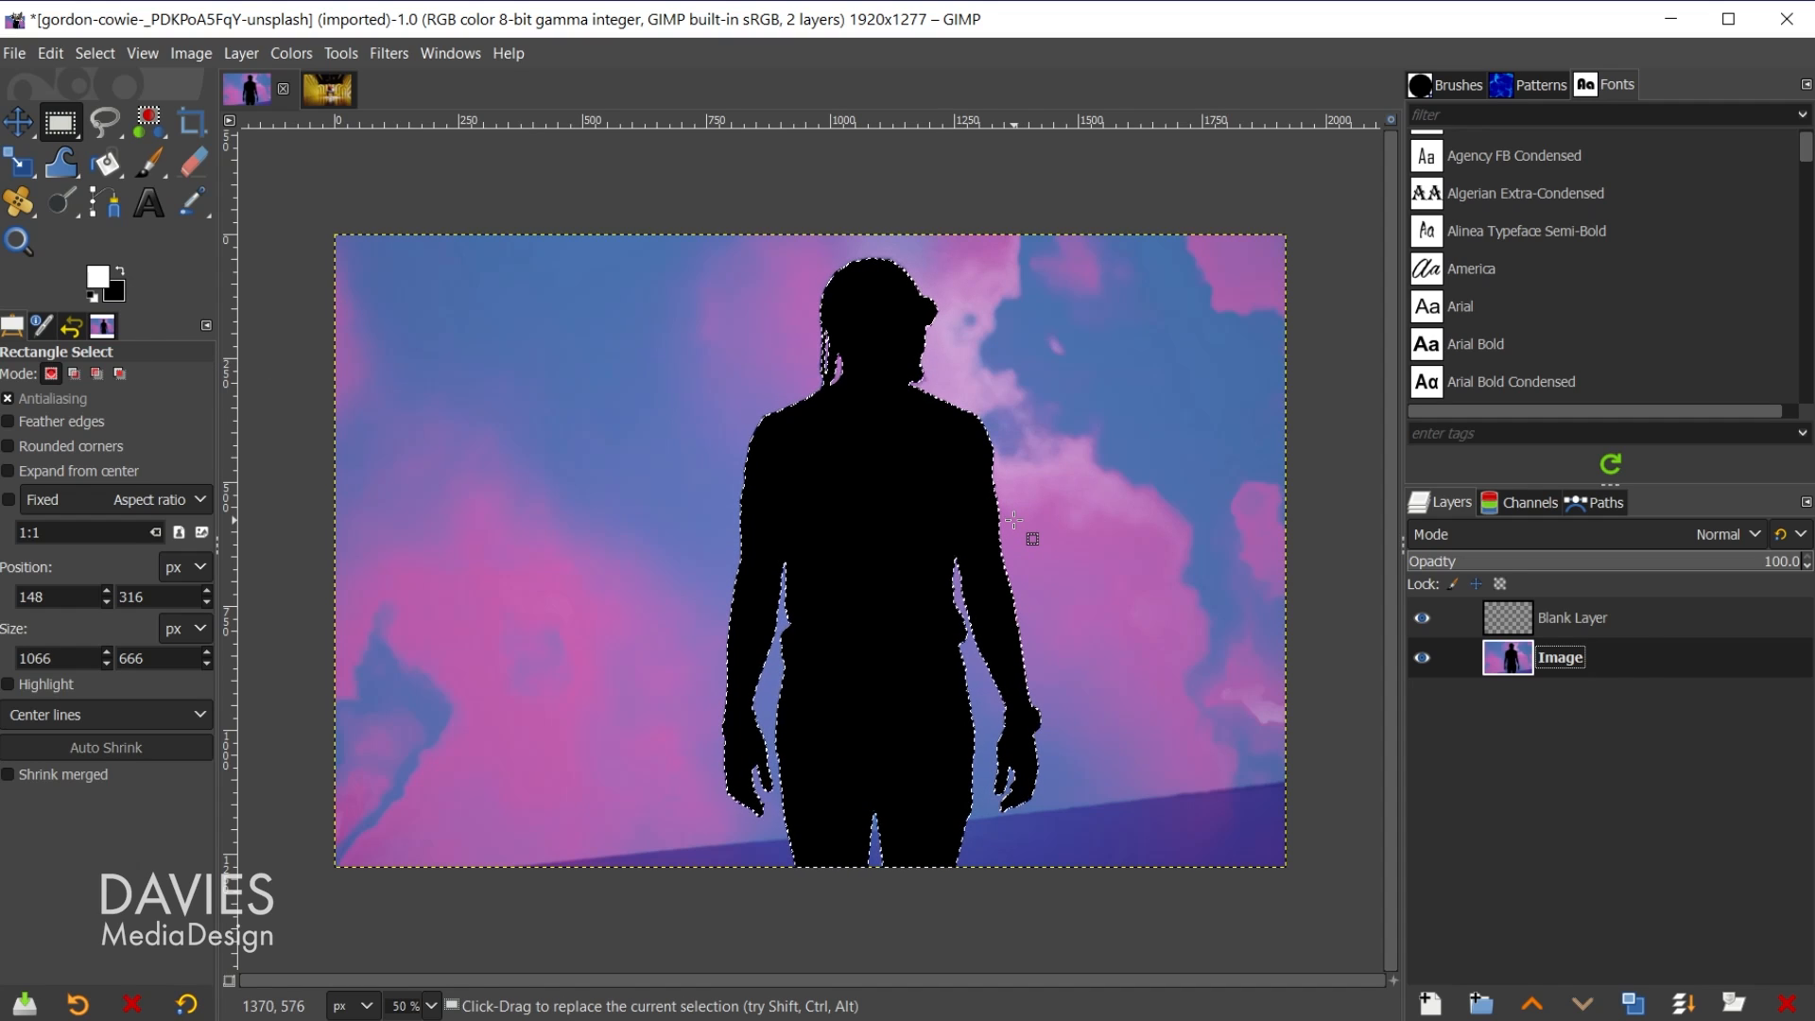
# Paste the cut man above the Image layer, trying it first as a new layer and then anchored to the Image layer.
pyautogui.hotkey('ctrl', 'v')
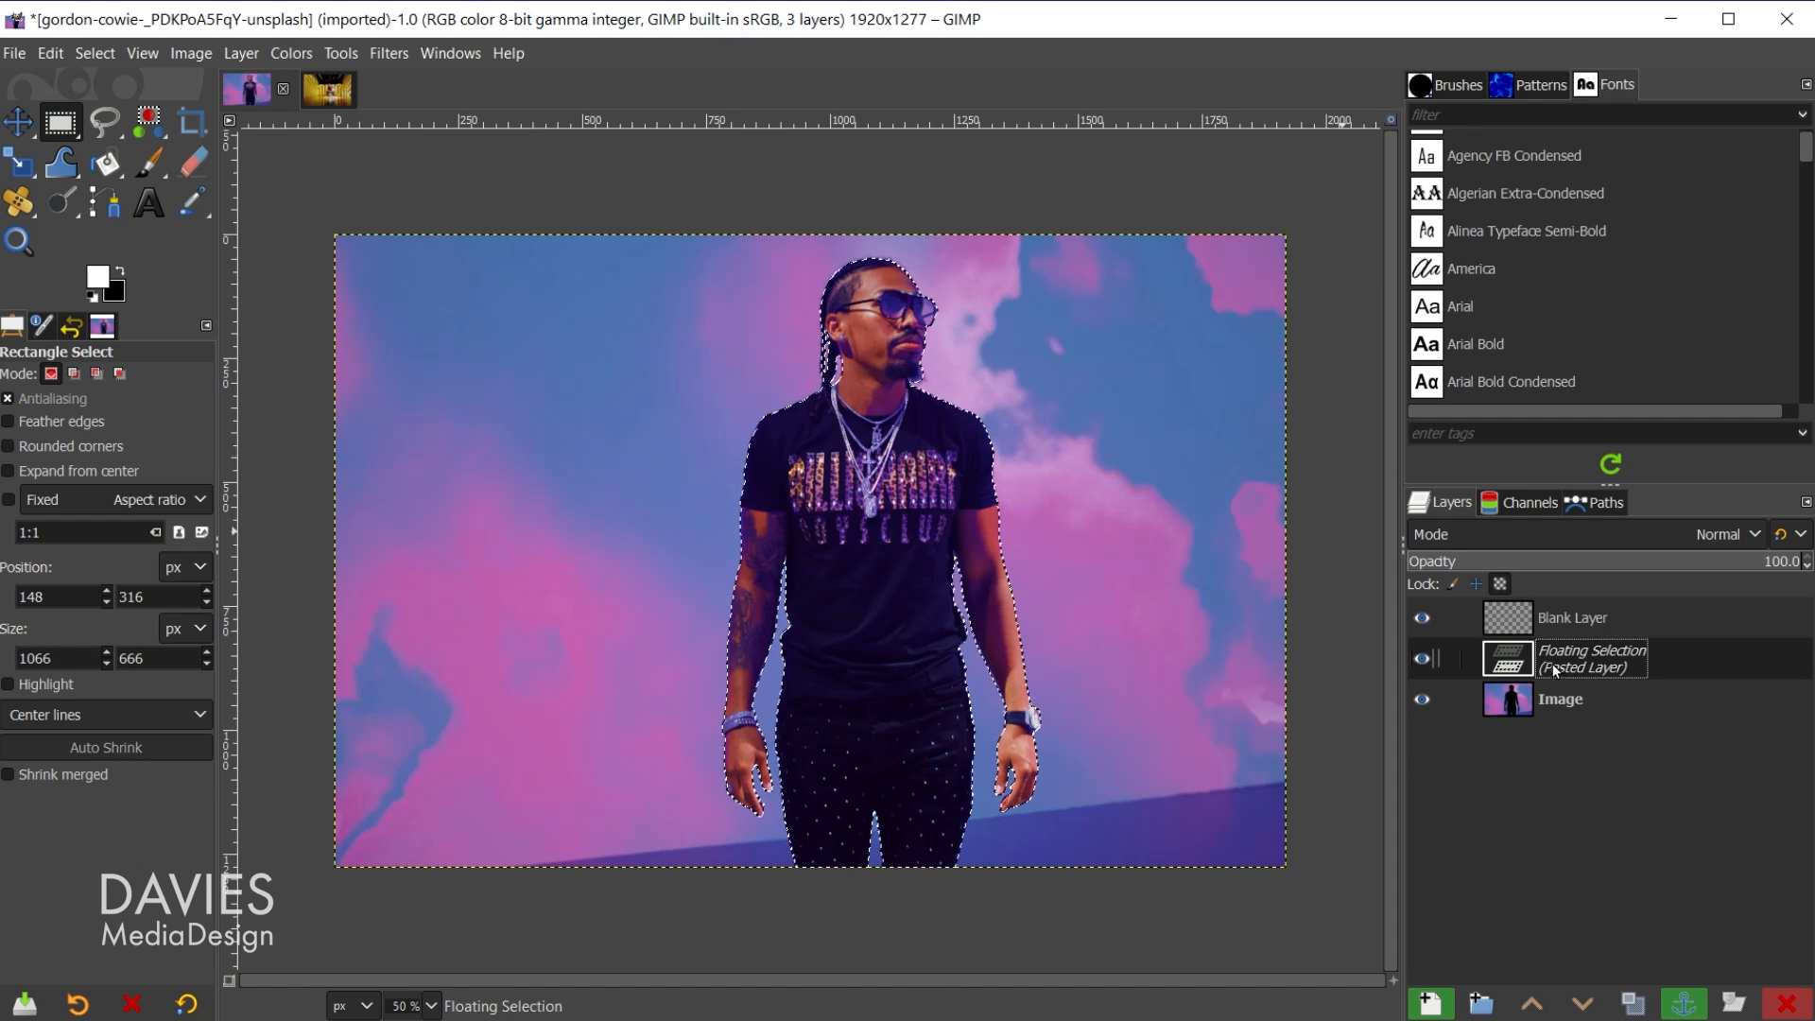
pyautogui.click(1431, 1005)
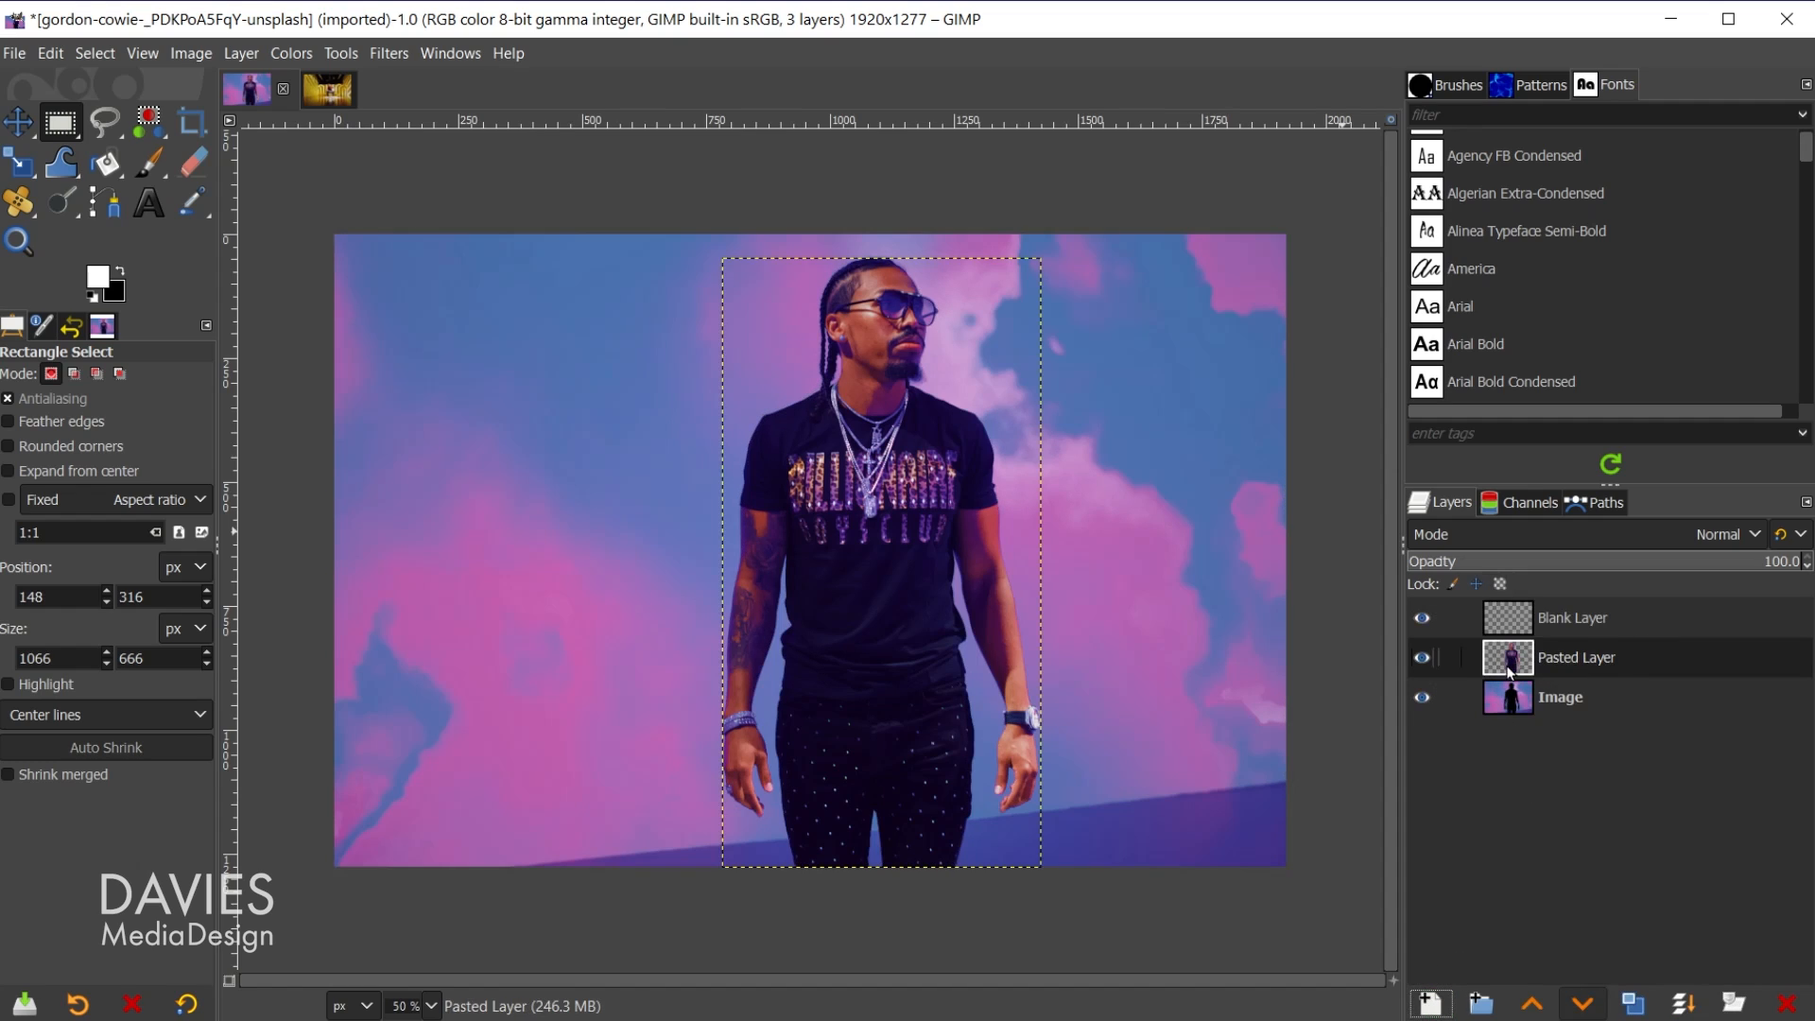
pyautogui.click(1421, 658)
pyautogui.click(1419, 659)
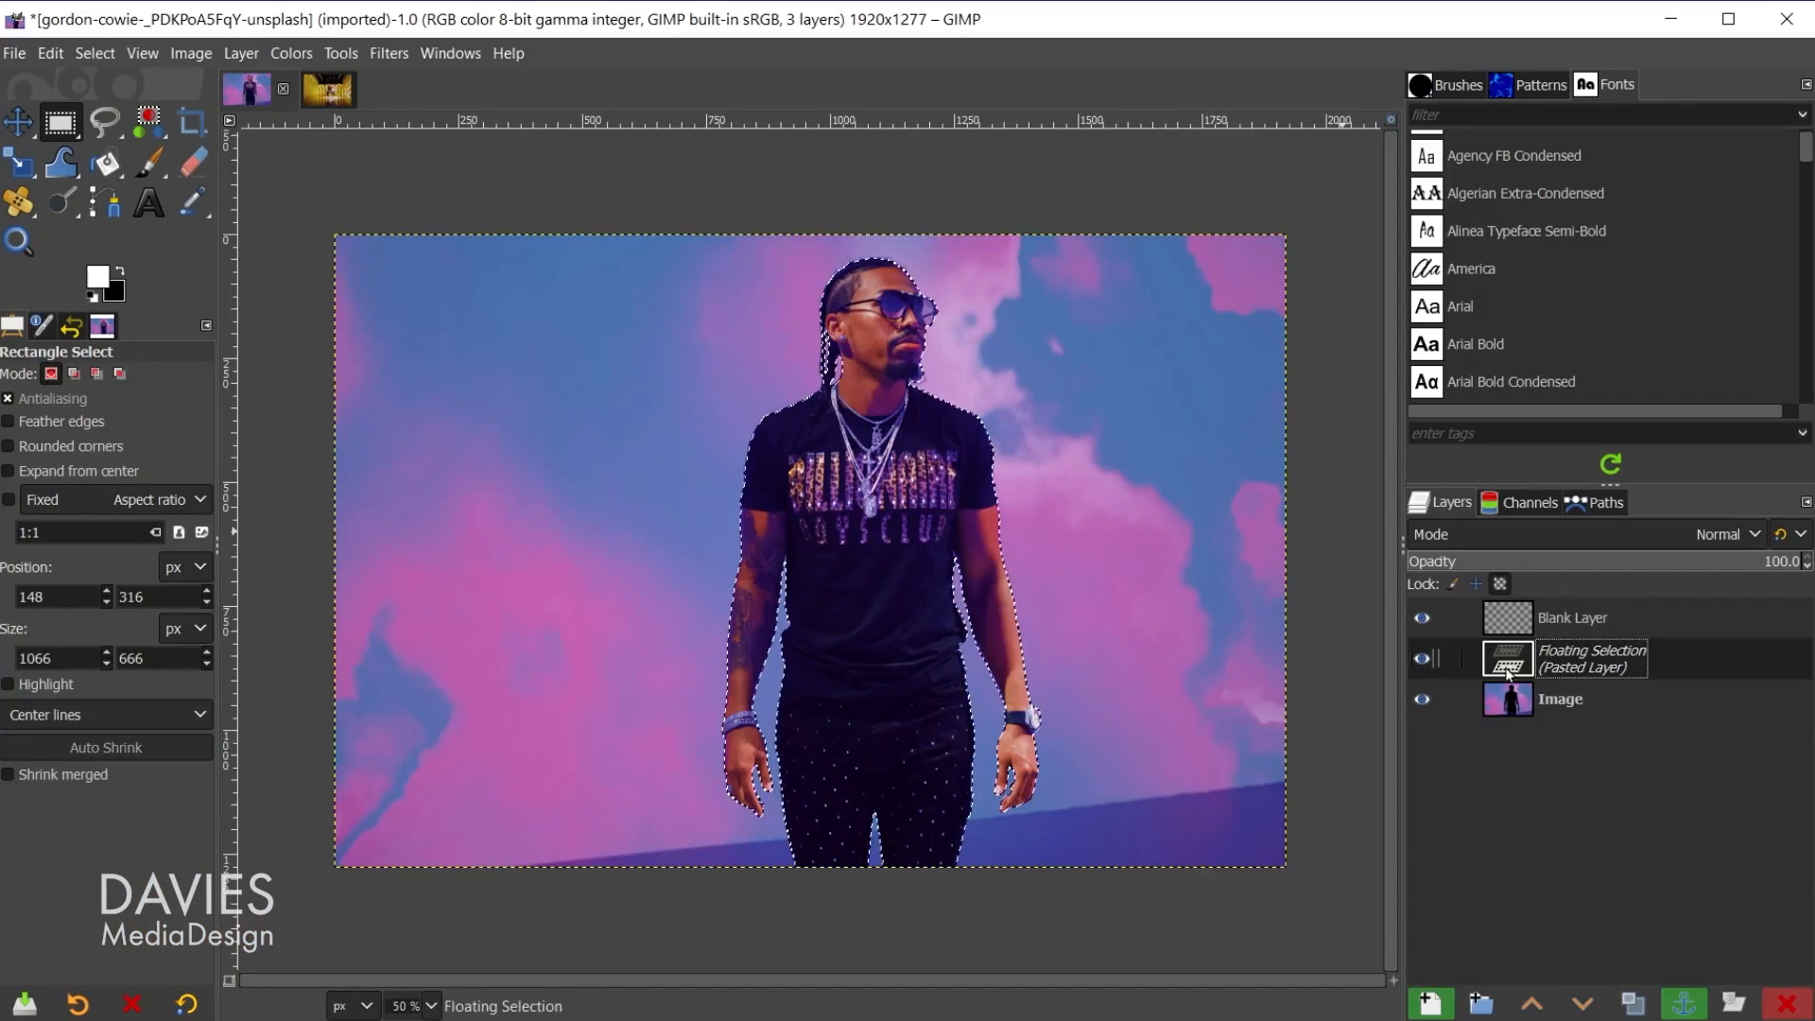
pyautogui.hotkey('ctrl', 'h')
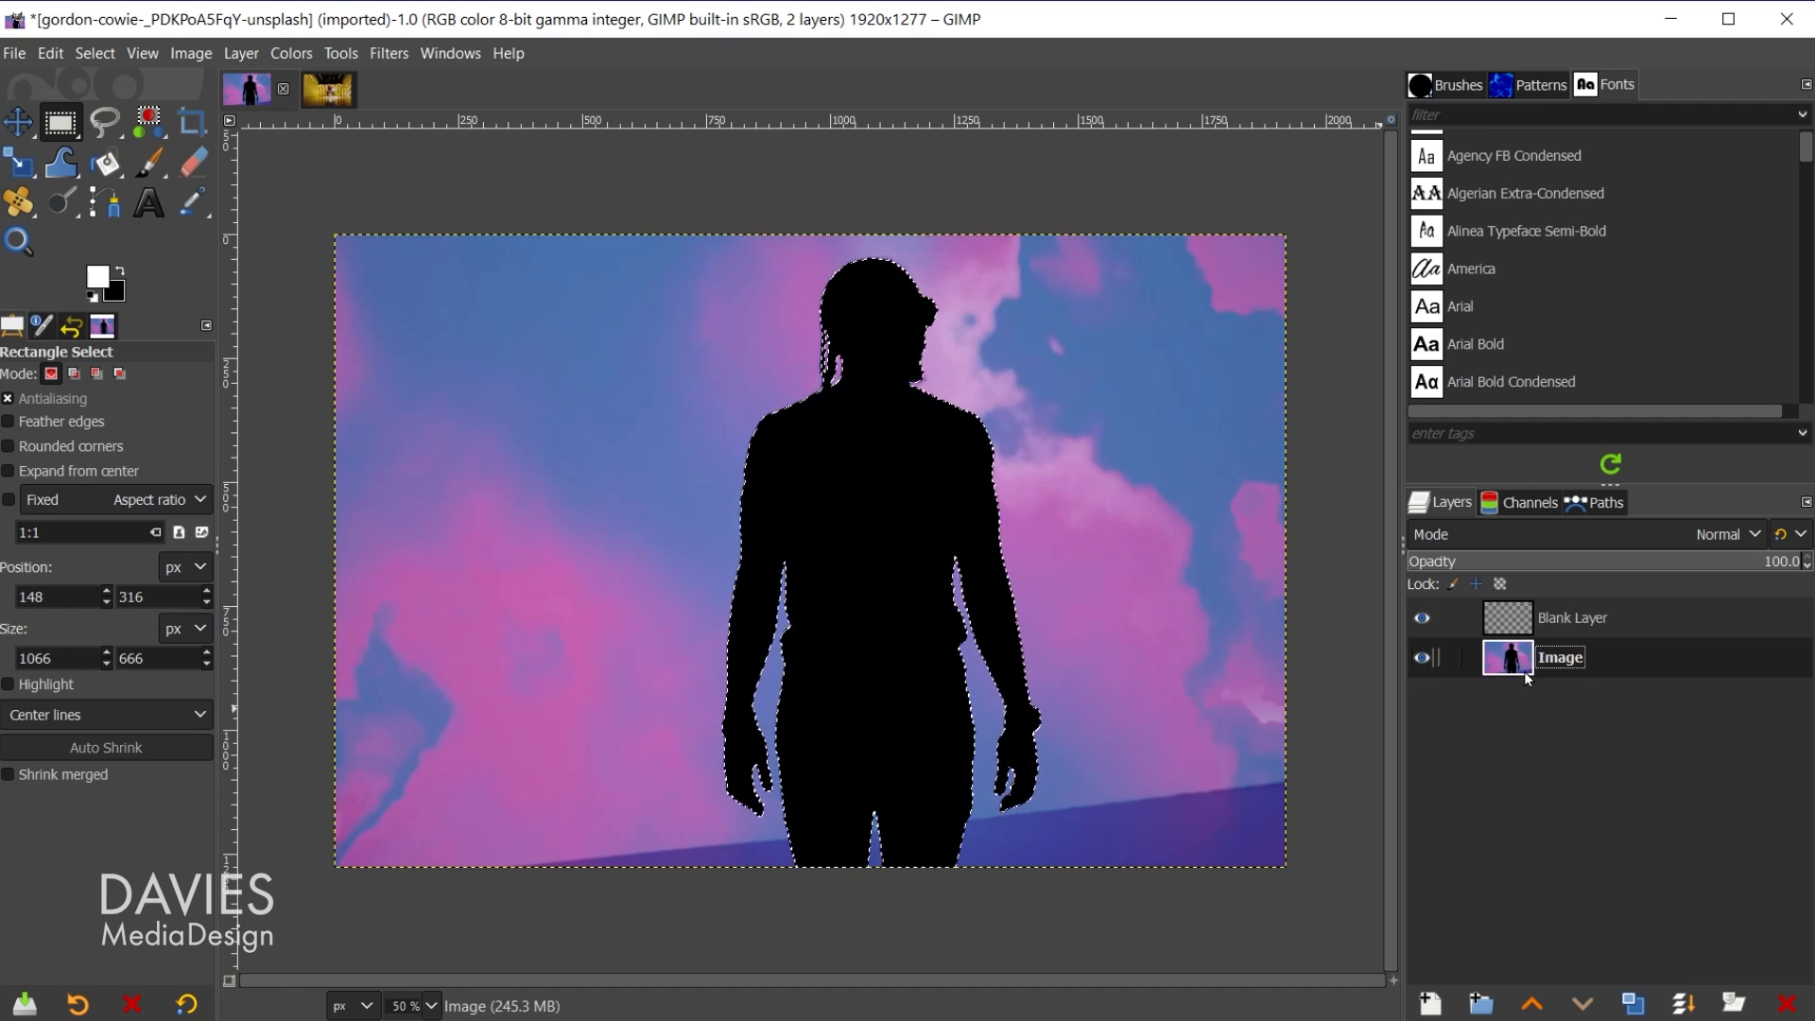
# Paste the cut man onto the Blank Layer, anchor the floating selection there and toggle that layer's visibility to check it.
pyautogui.click(1518, 627)
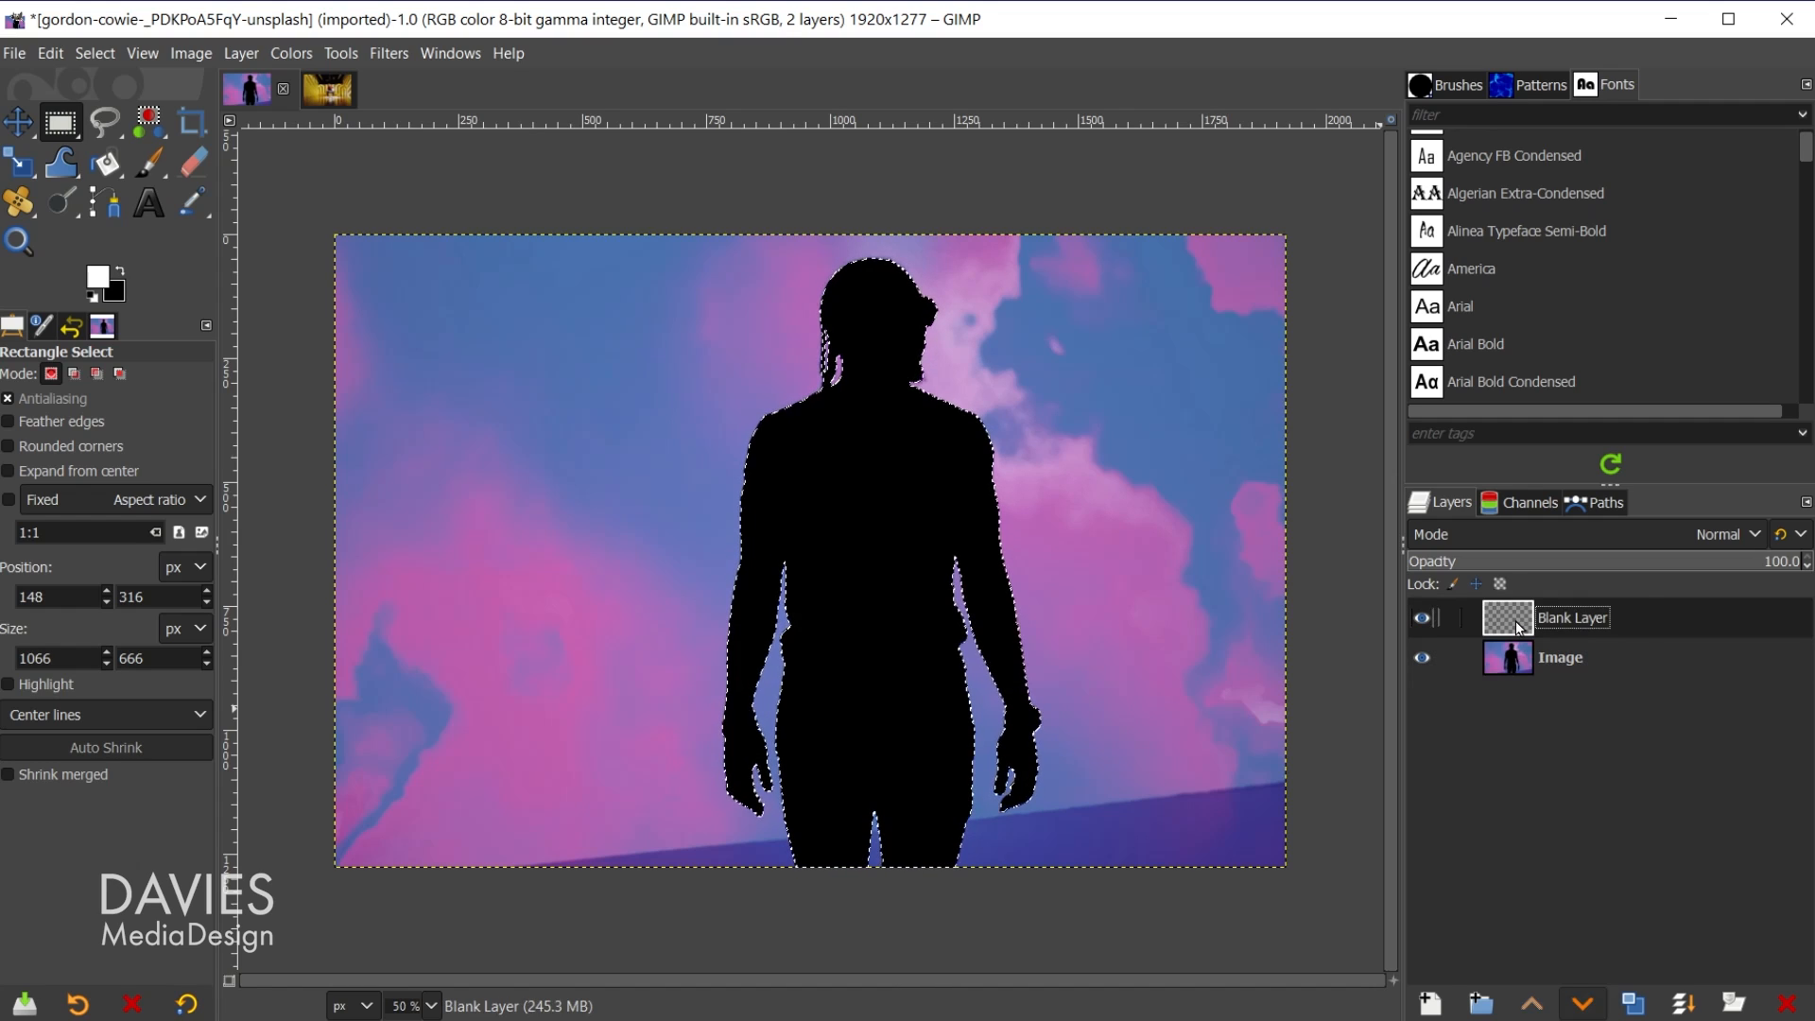
pyautogui.hotkey('ctrl', 'v')
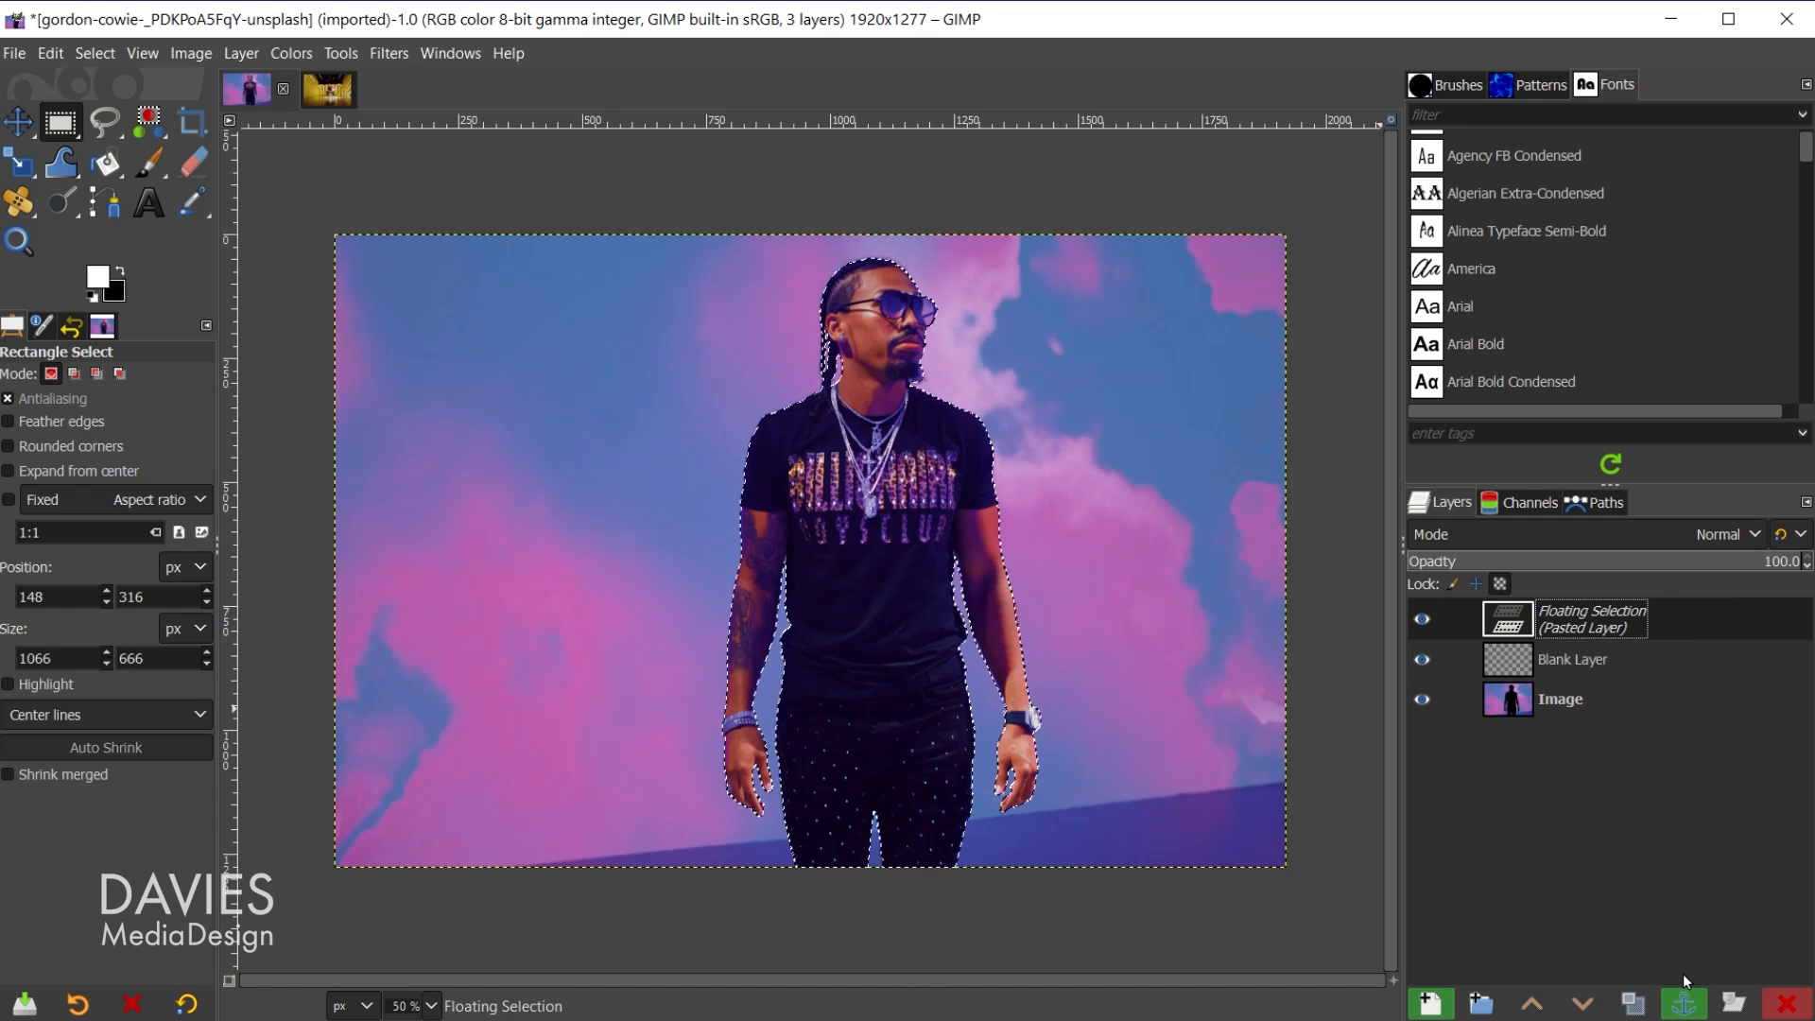
pyautogui.click(1687, 1006)
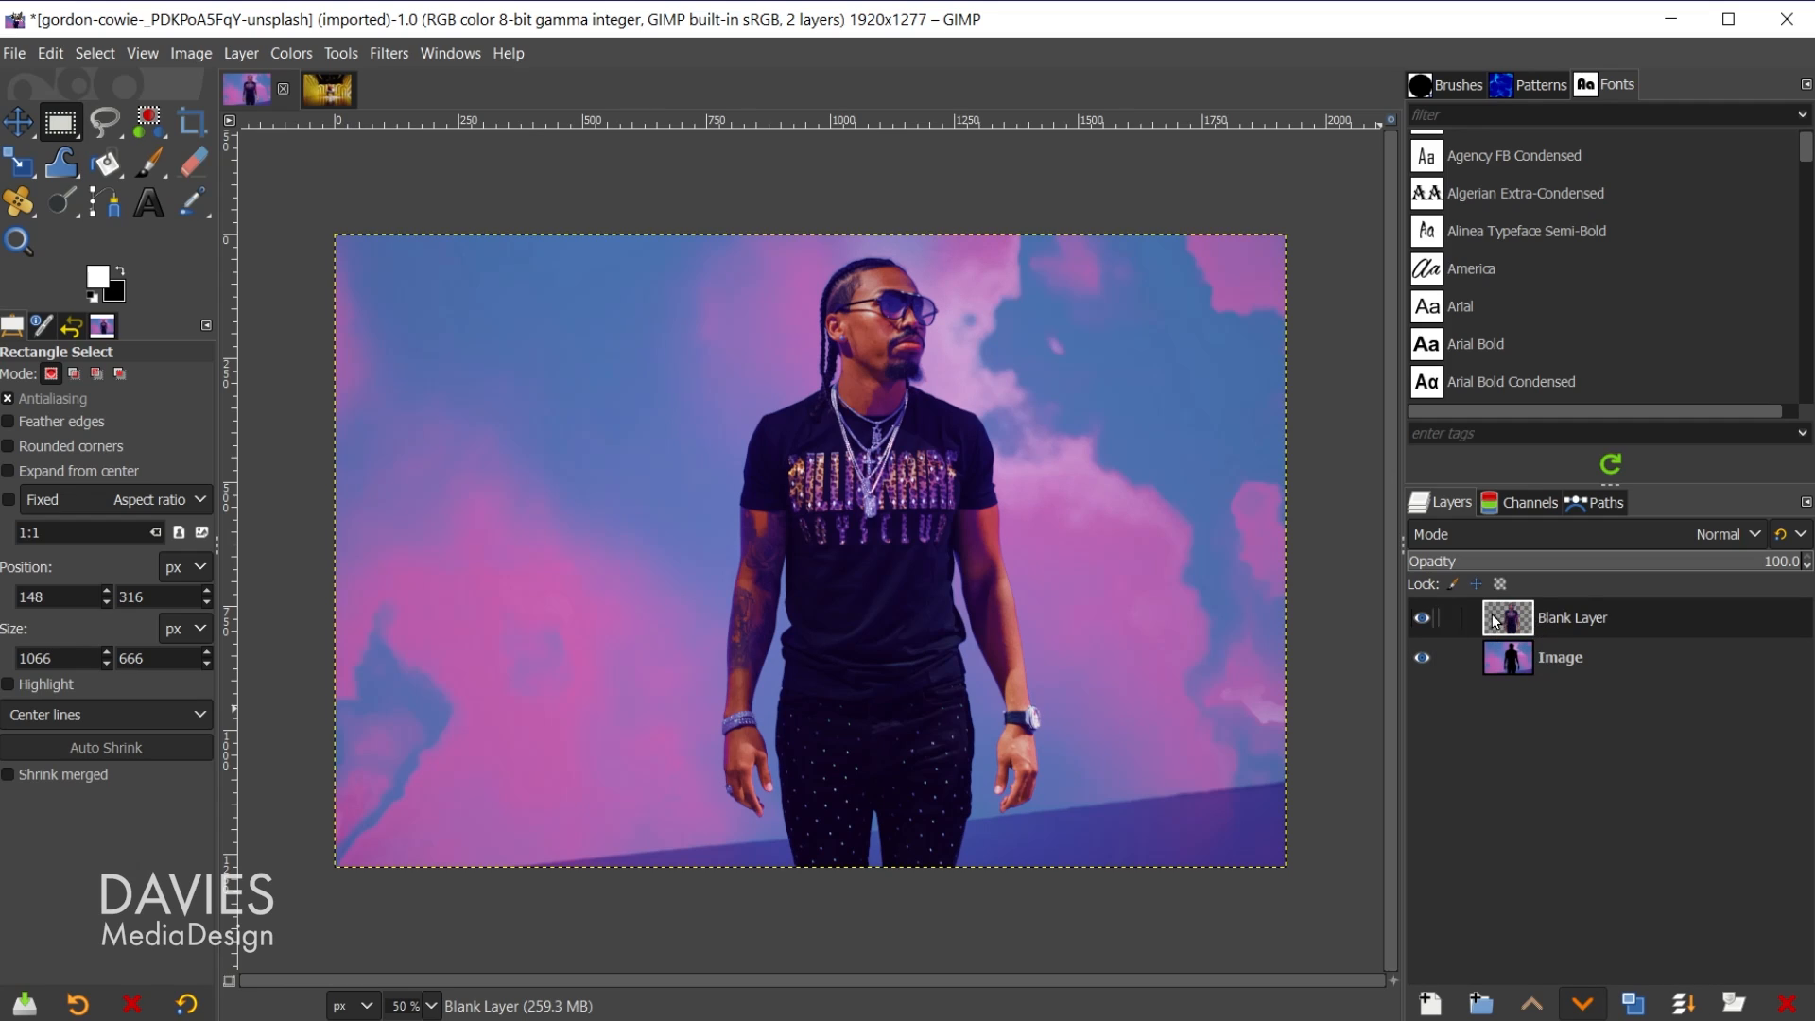
pyautogui.click(1423, 618)
pyautogui.click(1424, 618)
# Undo the anchoring and the paste on the Blank Layer.
pyautogui.hotkey('ctrl', 'z')
pyautogui.hotkey('ctrl', 'z')
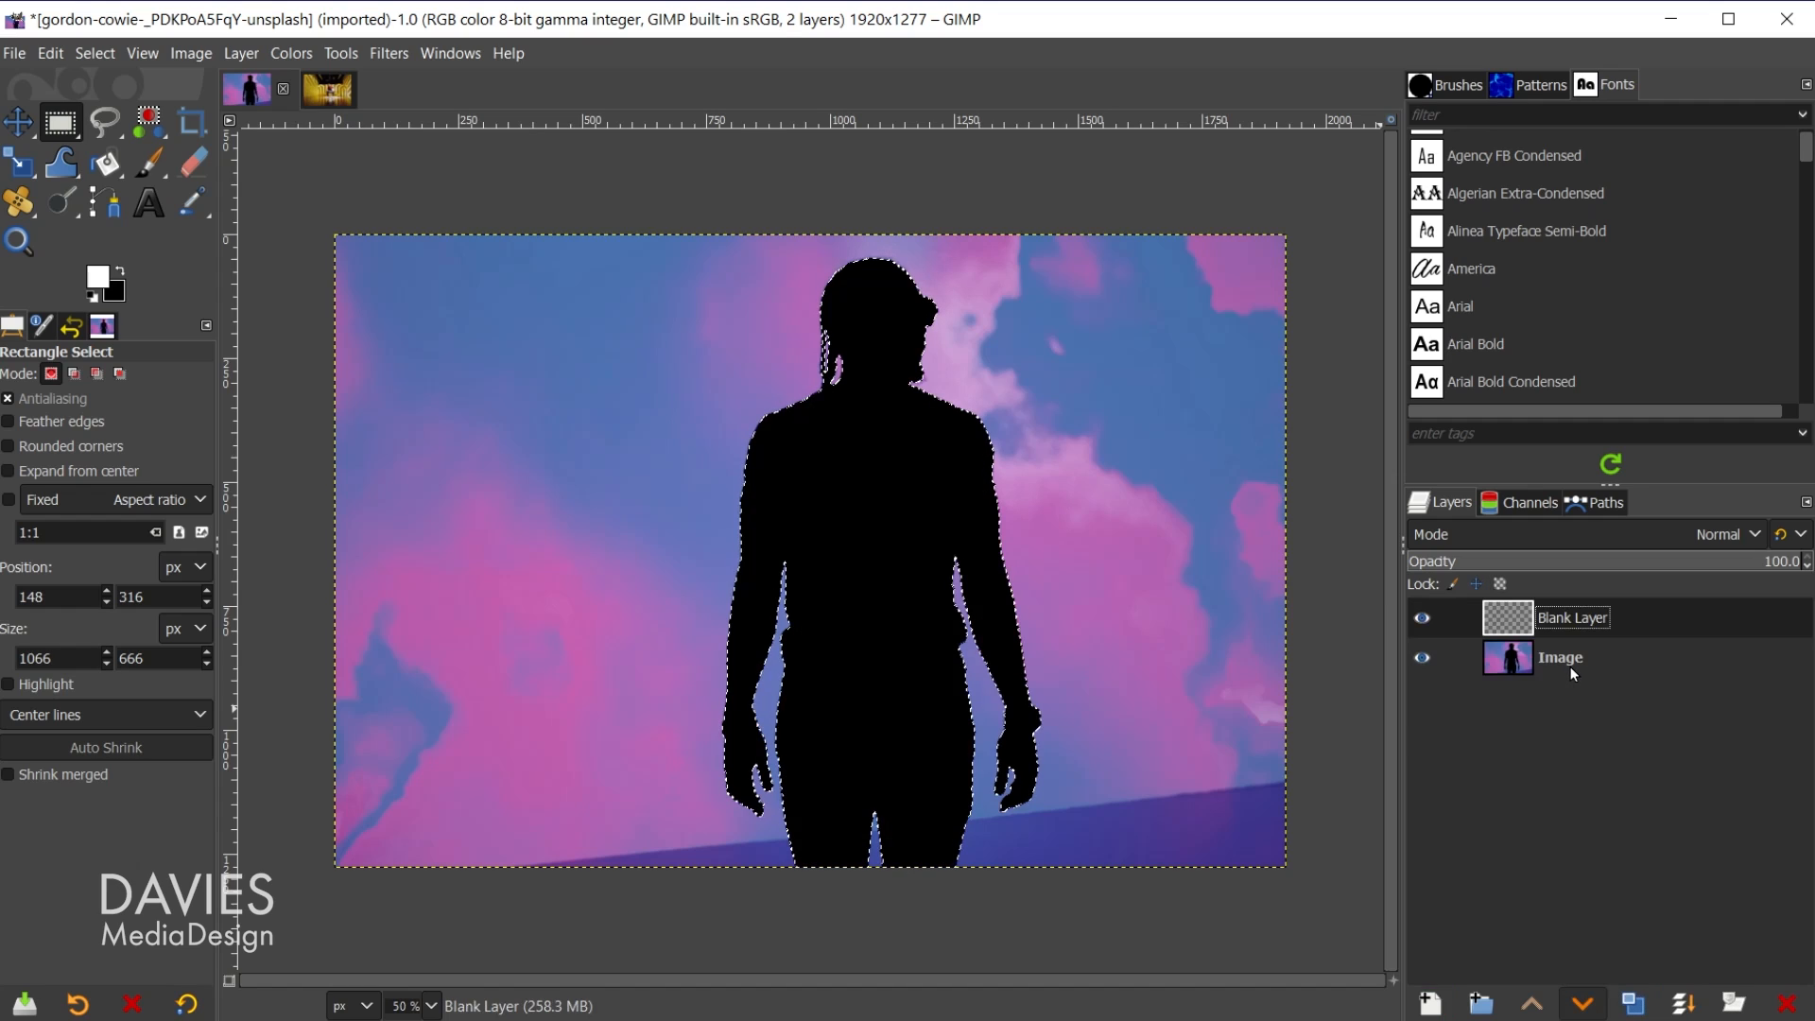
# Undo the cut of the selected man from the Image layer.
pyautogui.hotkey('ctrl', 'z')
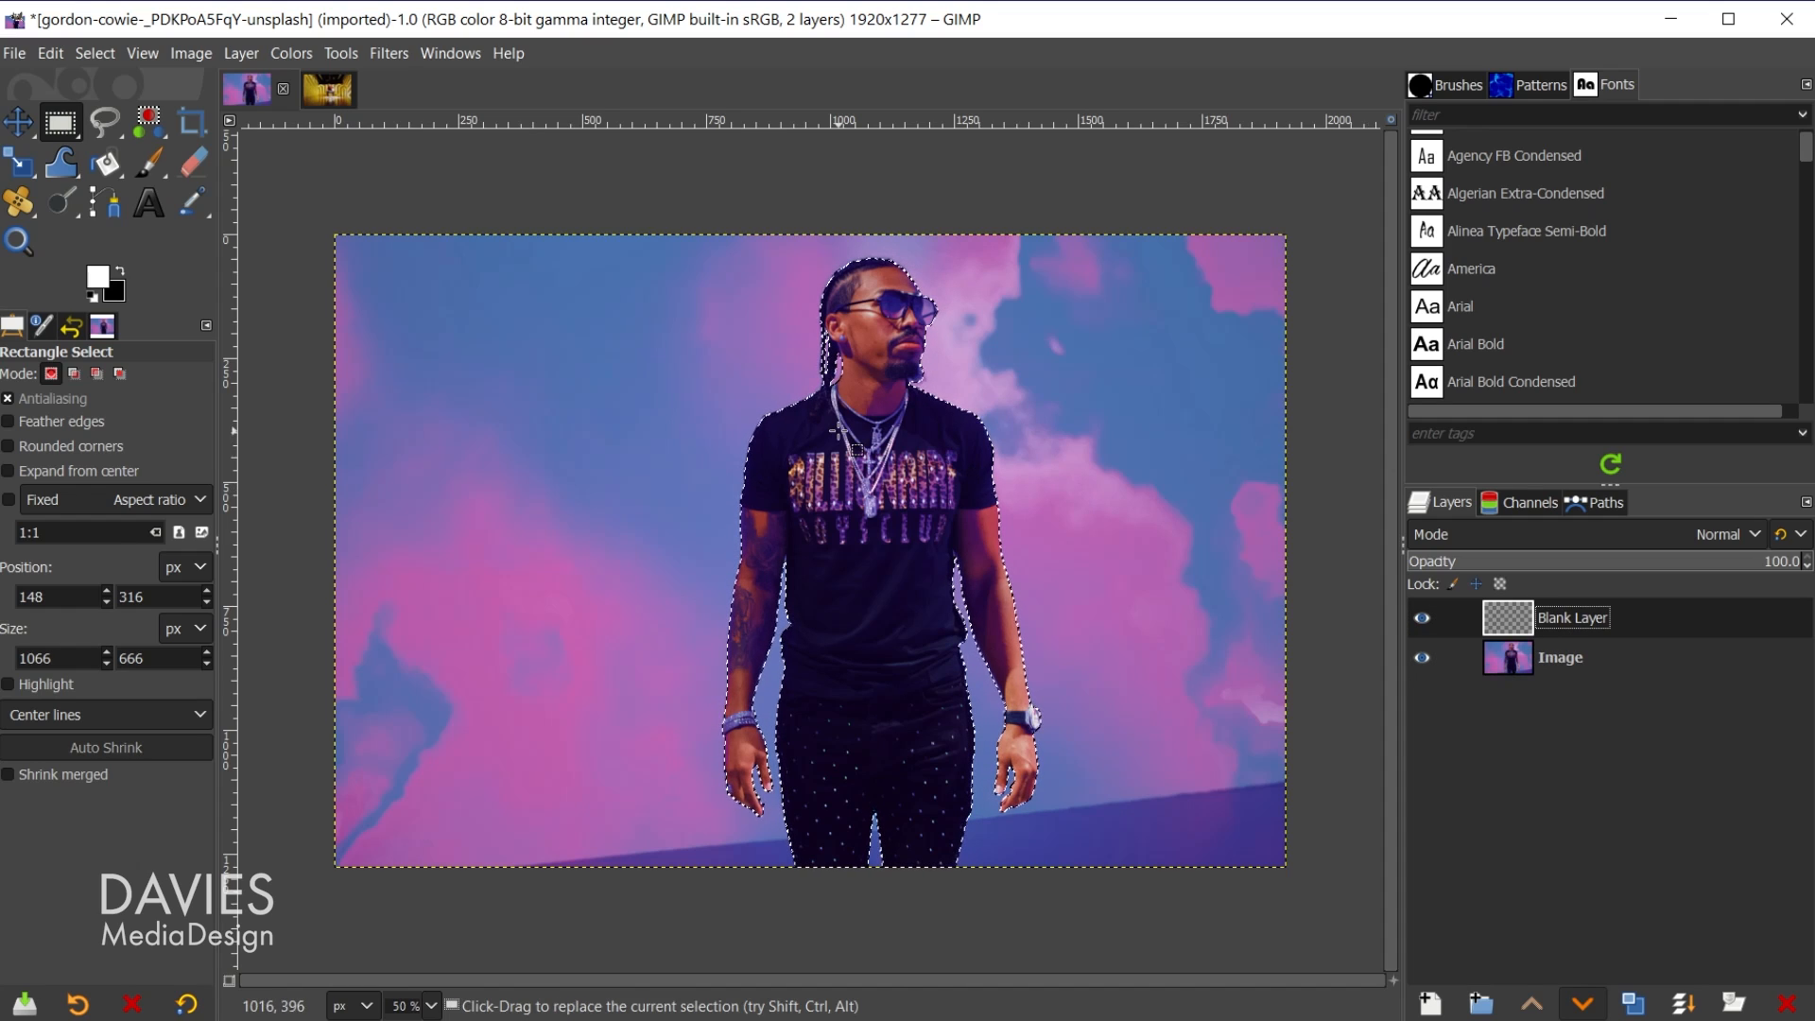
# Try copying the selected area of the Blank Layer and pasting it as a new layer, and undo the new layer and the paste.
pyautogui.hotkey('ctrl', 'c')
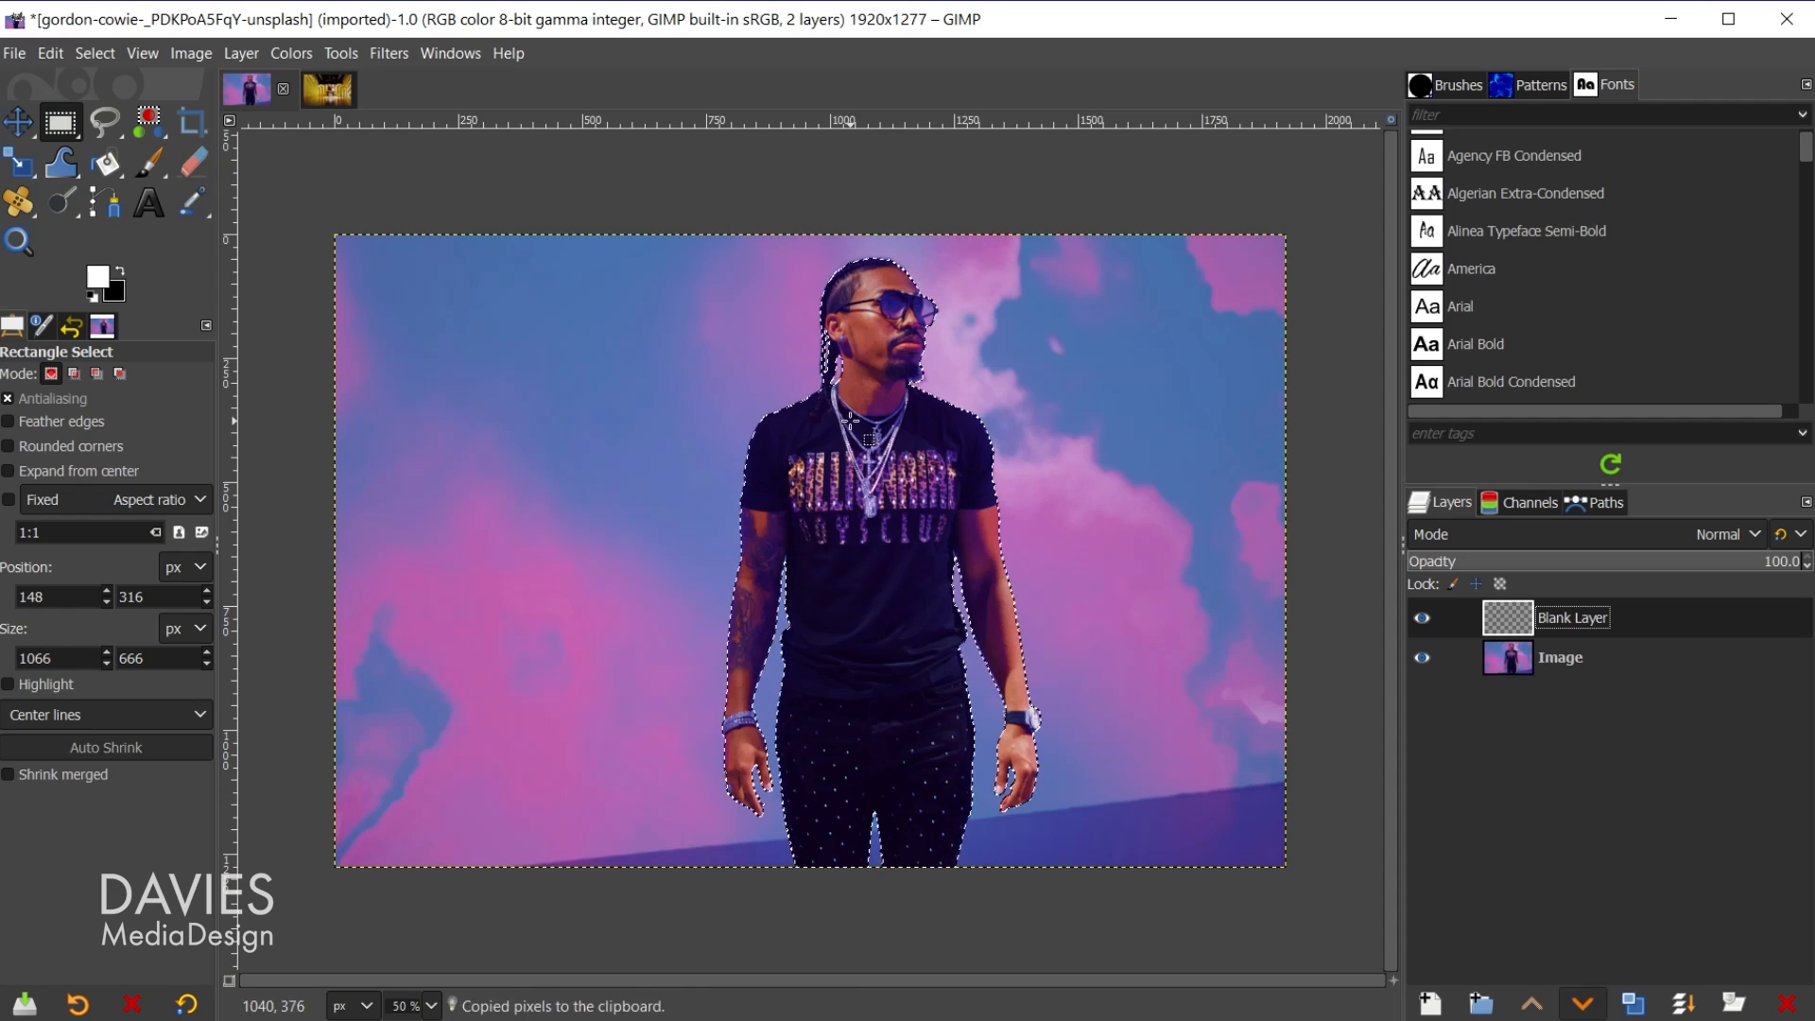
pyautogui.hotkey('ctrl', 'v')
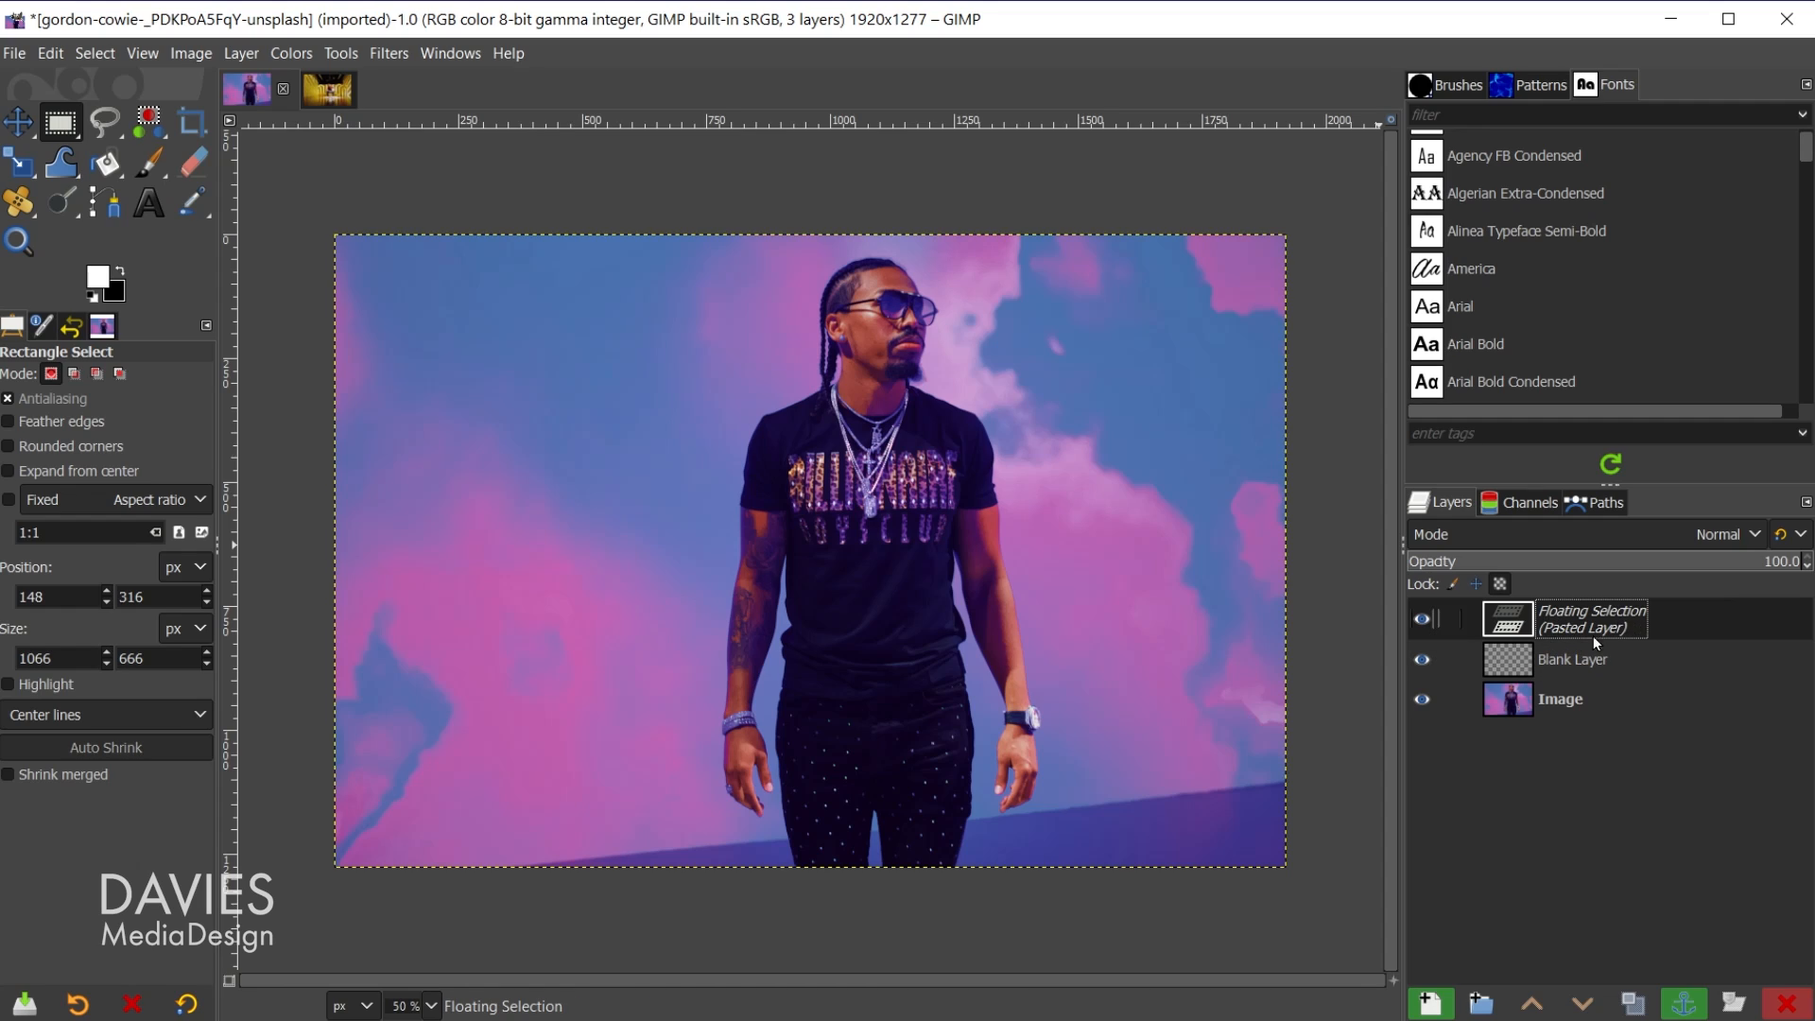
pyautogui.click(1430, 1003)
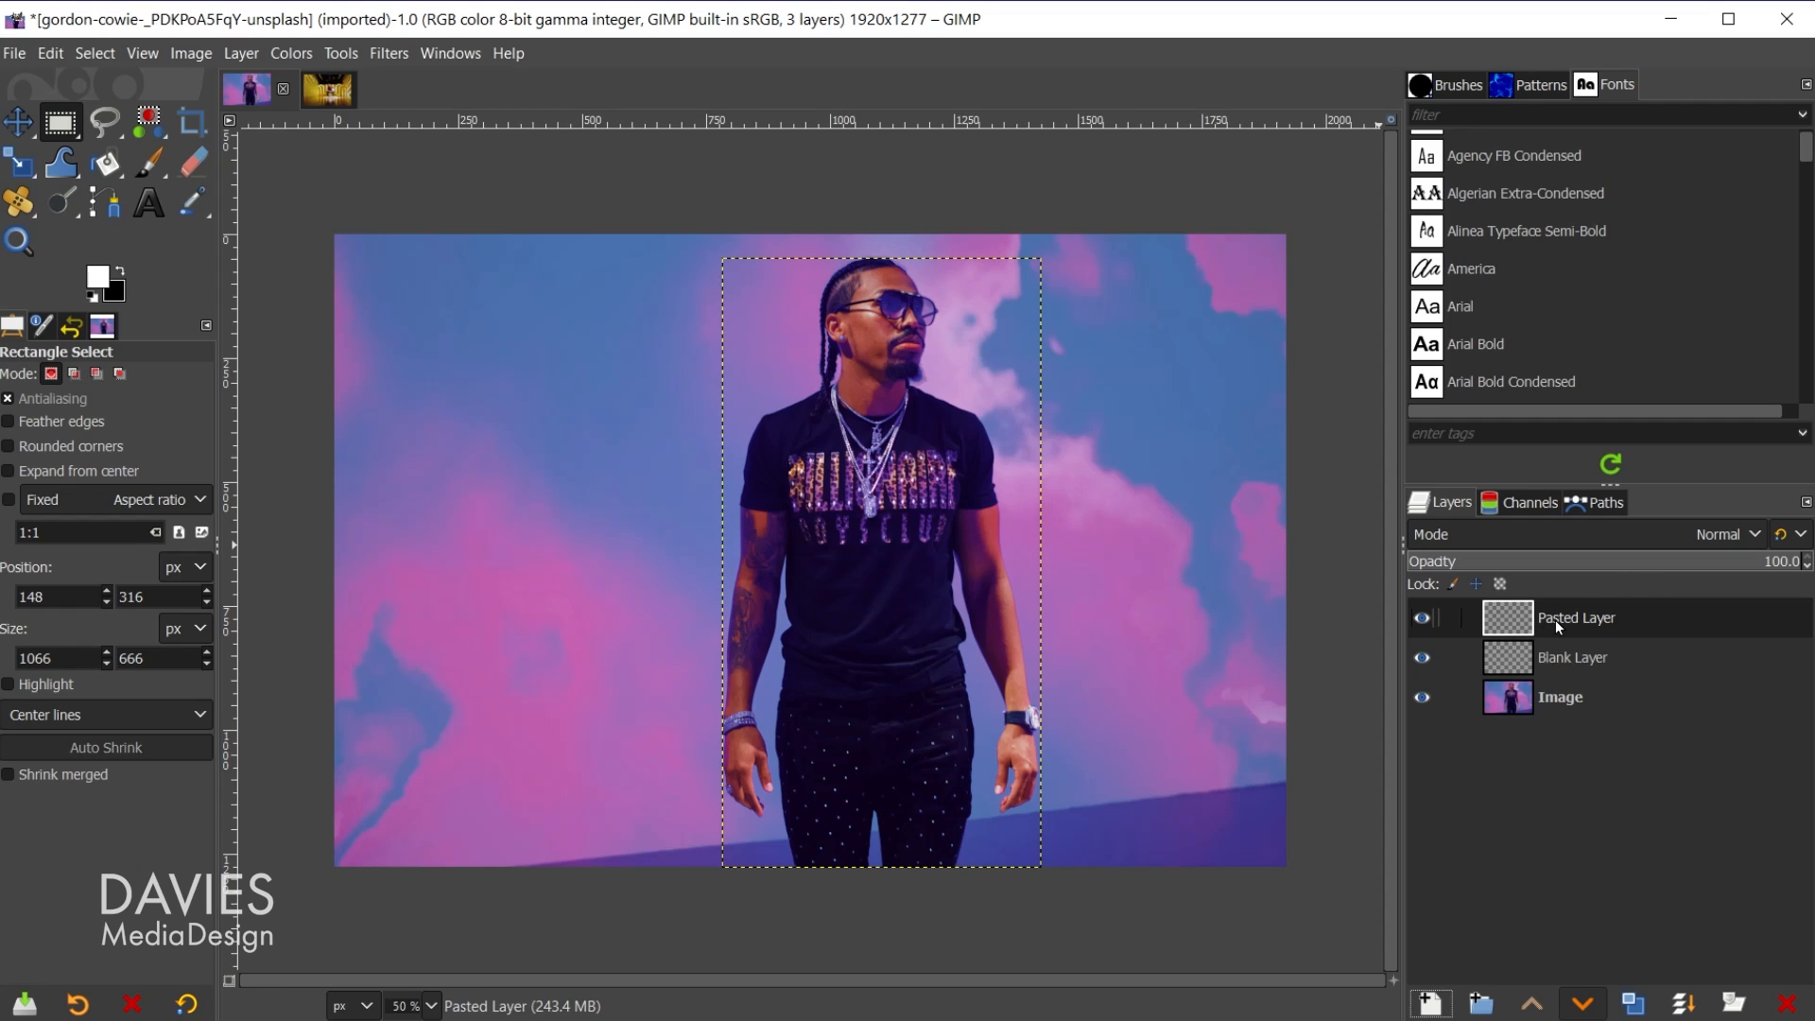
pyautogui.click(1509, 707)
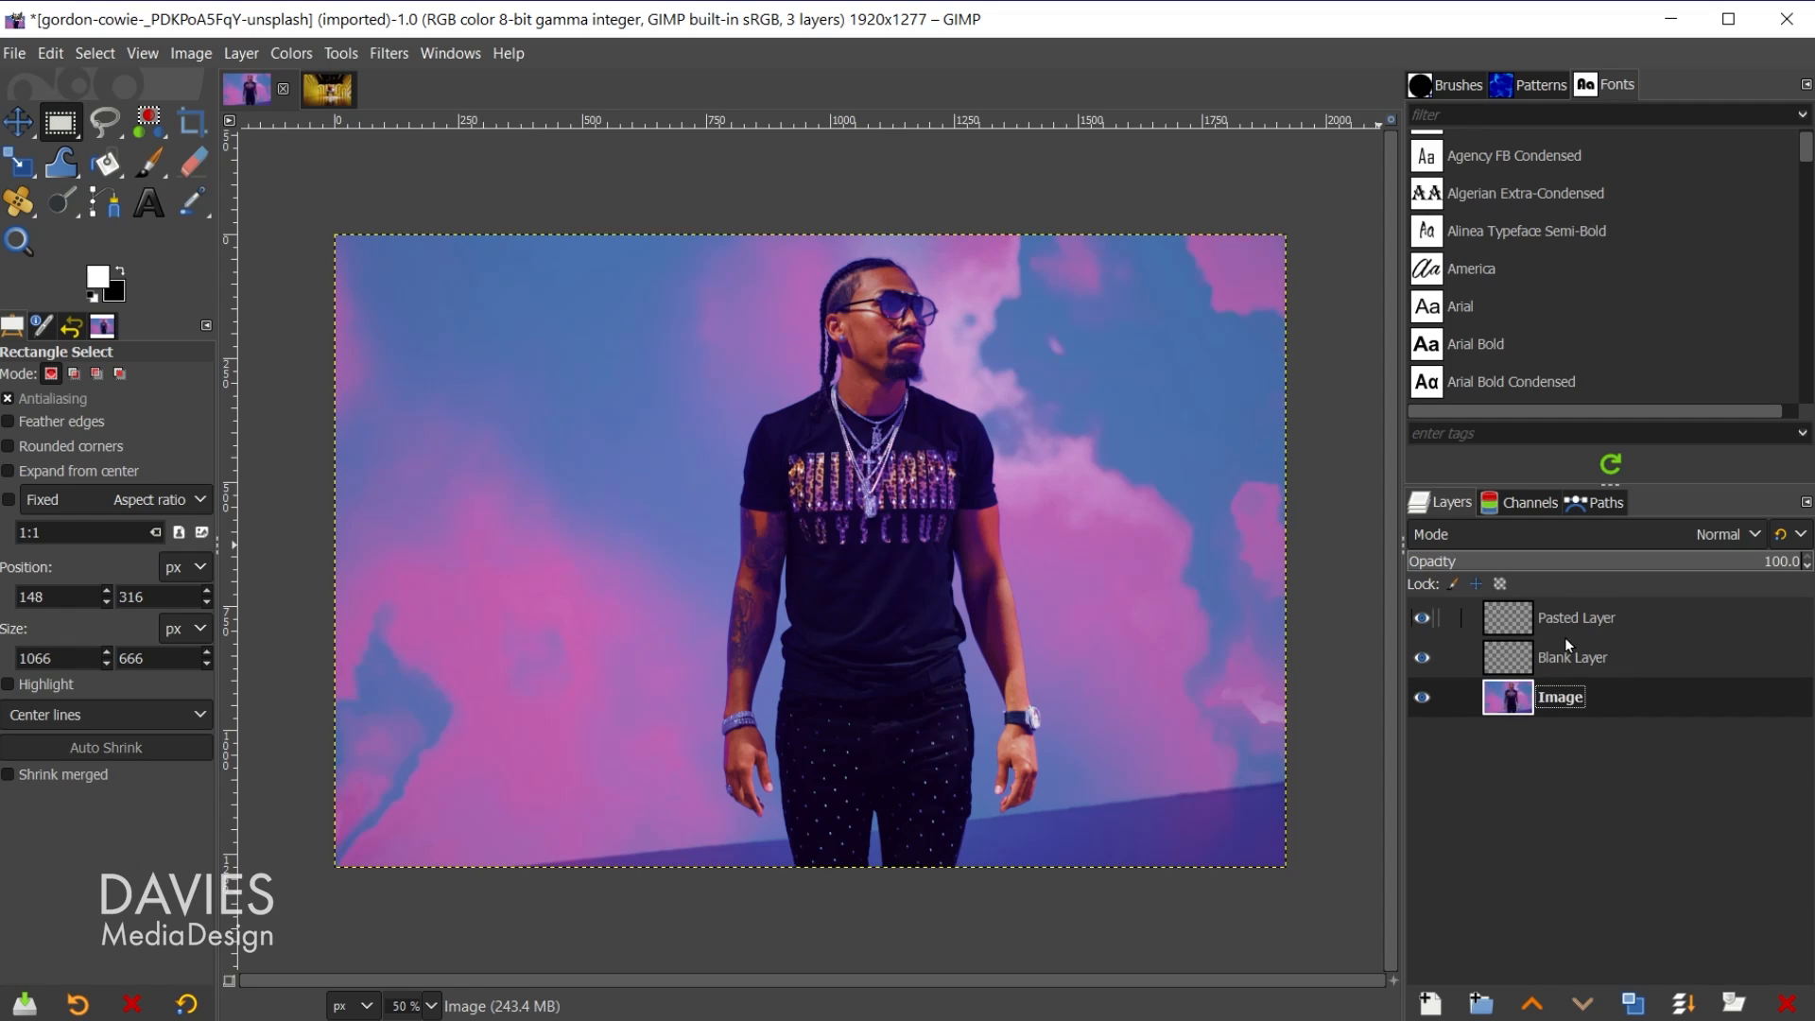
pyautogui.hotkey('ctrl', 'z')
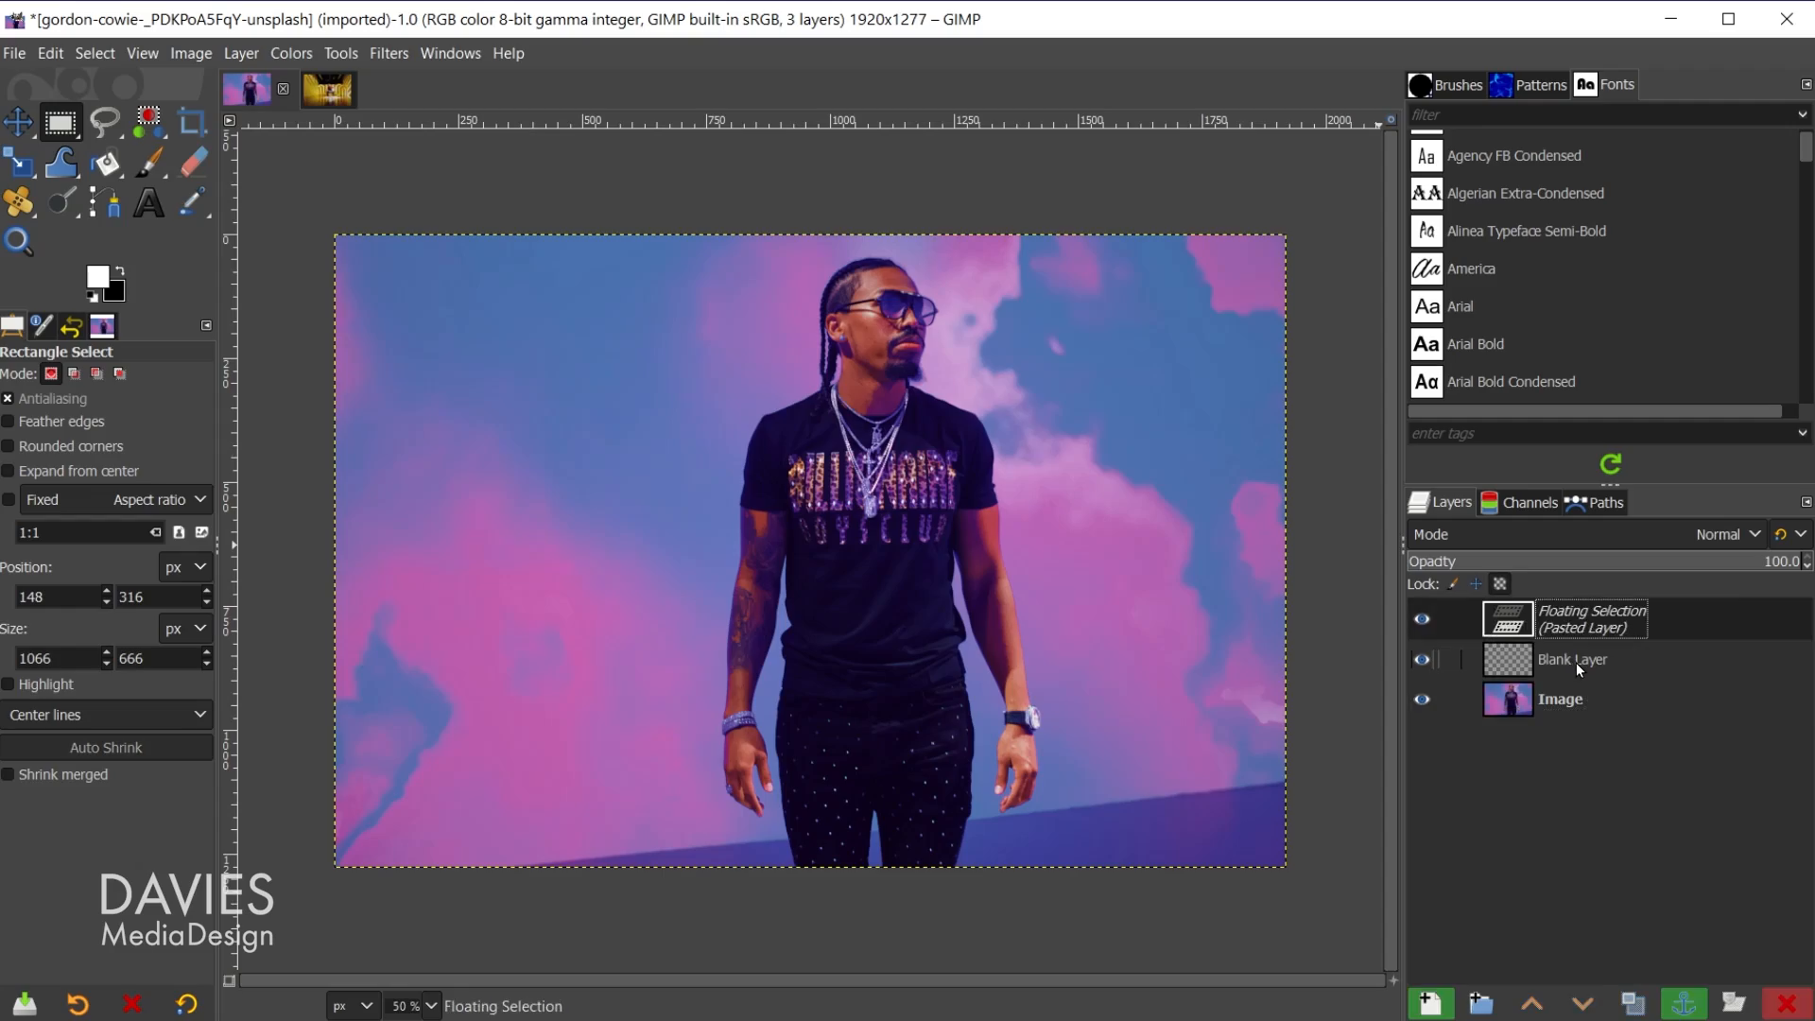
pyautogui.hotkey('ctrl', 'z')
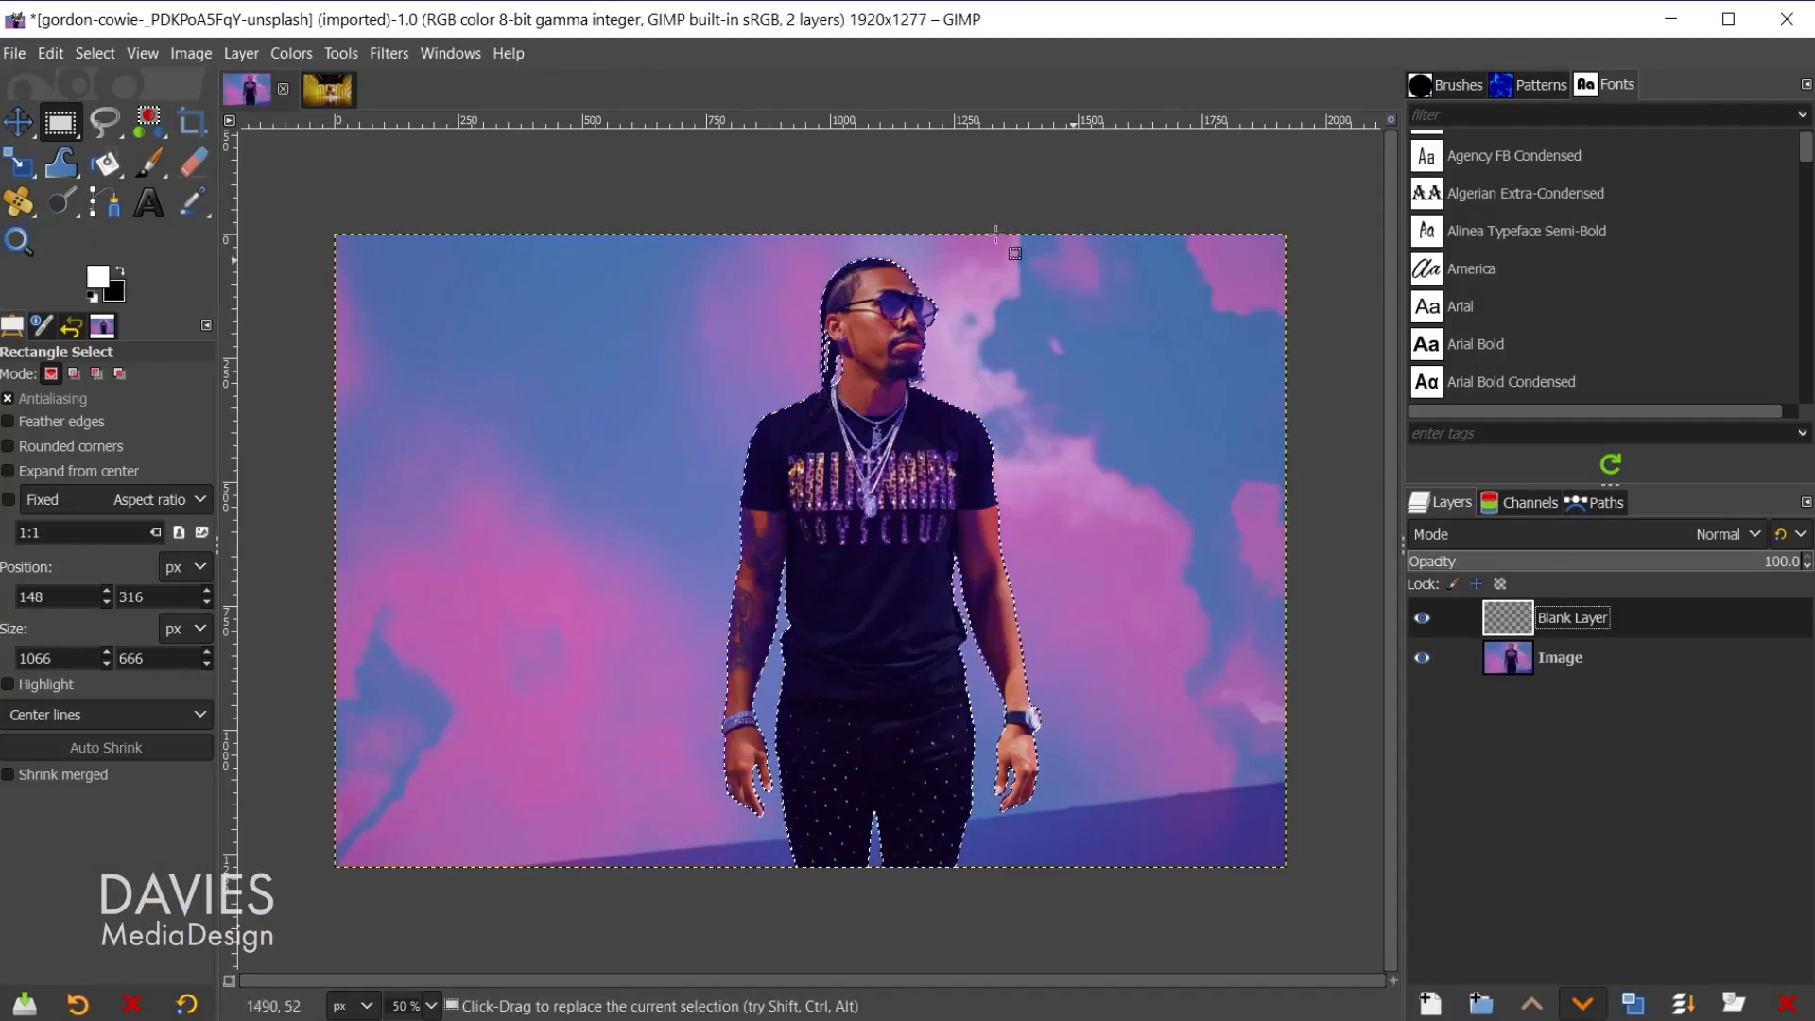
# Float the selected man out of the Image layer and toggle the floating selection's visibility to check it.
pyautogui.click(89, 55)
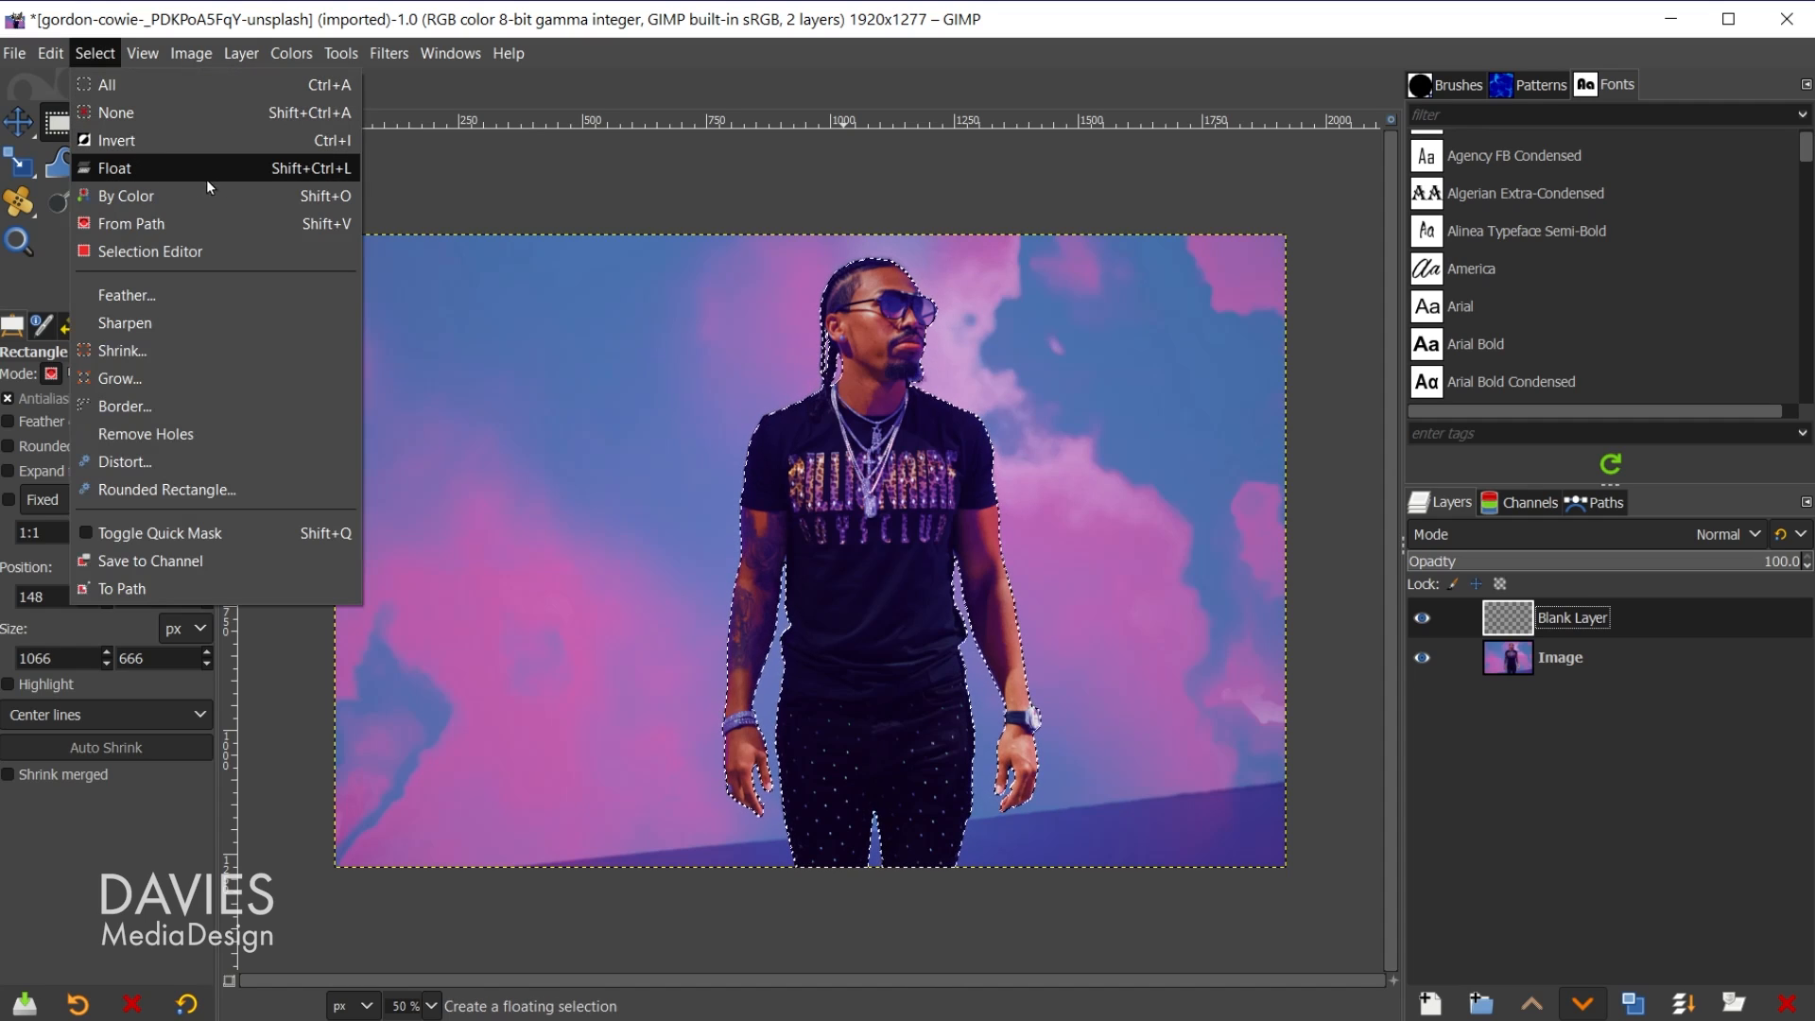
pyautogui.click(593, 26)
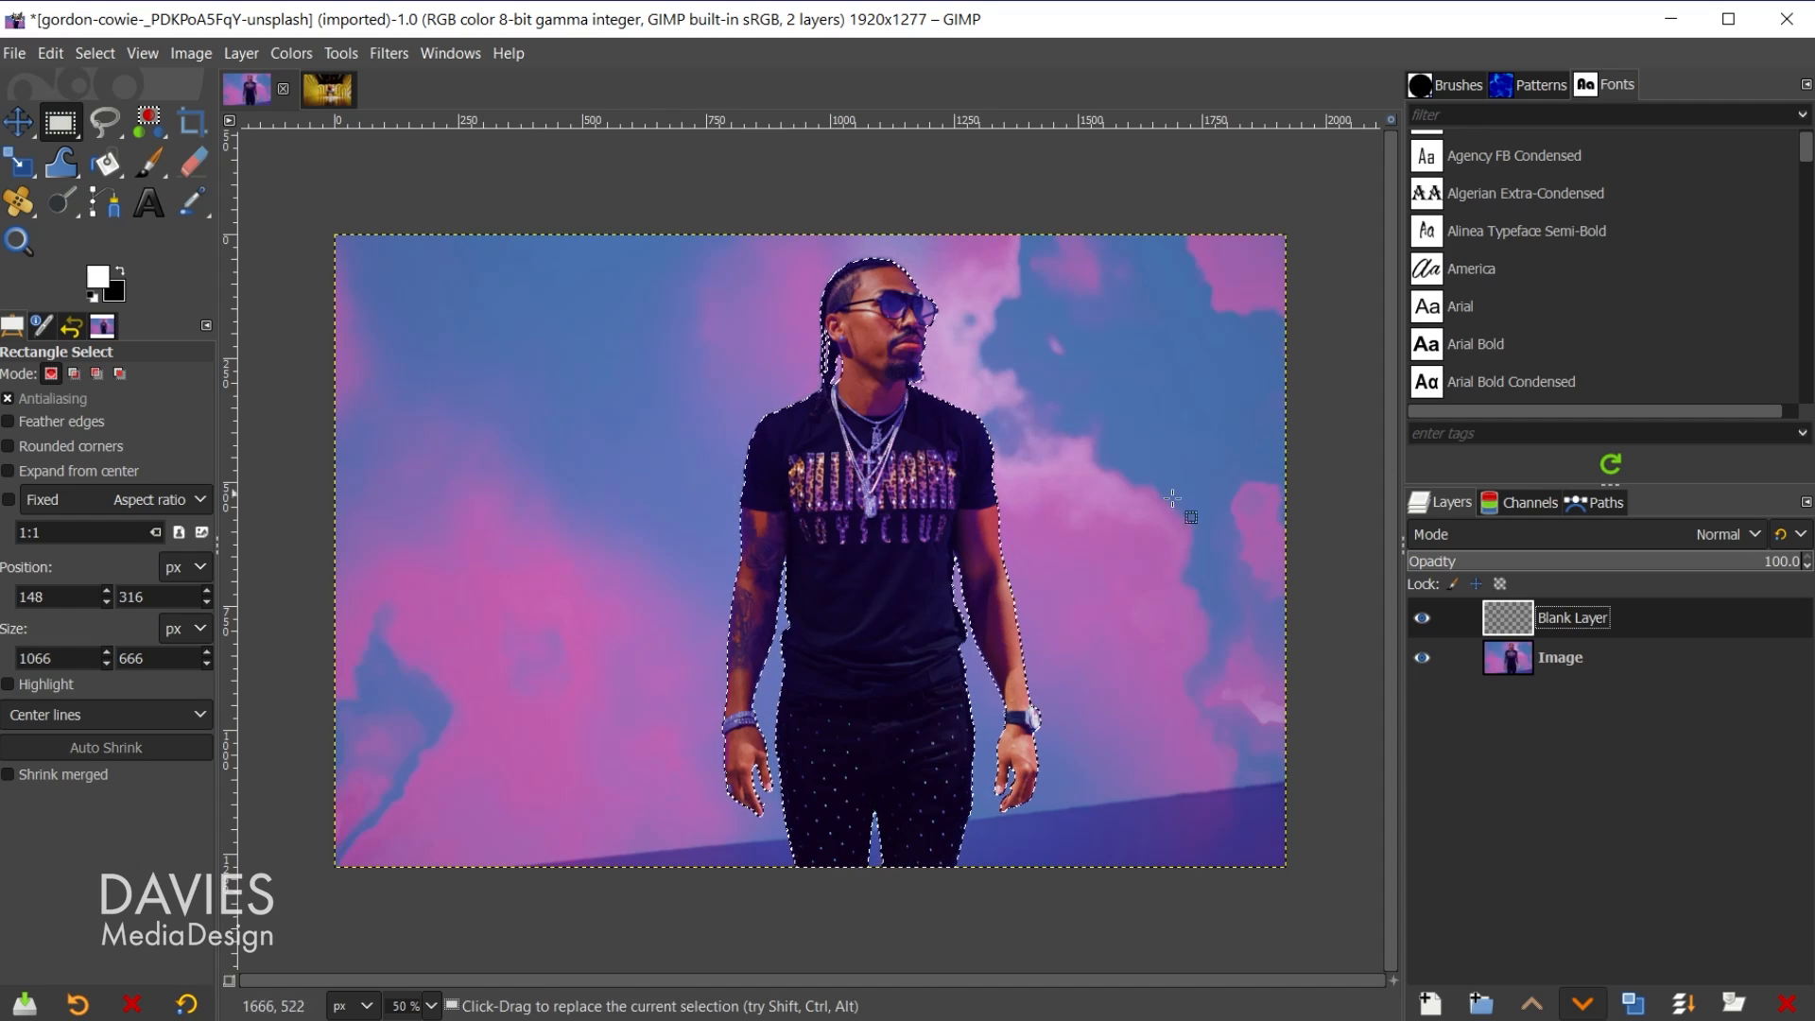
pyautogui.click(1516, 664)
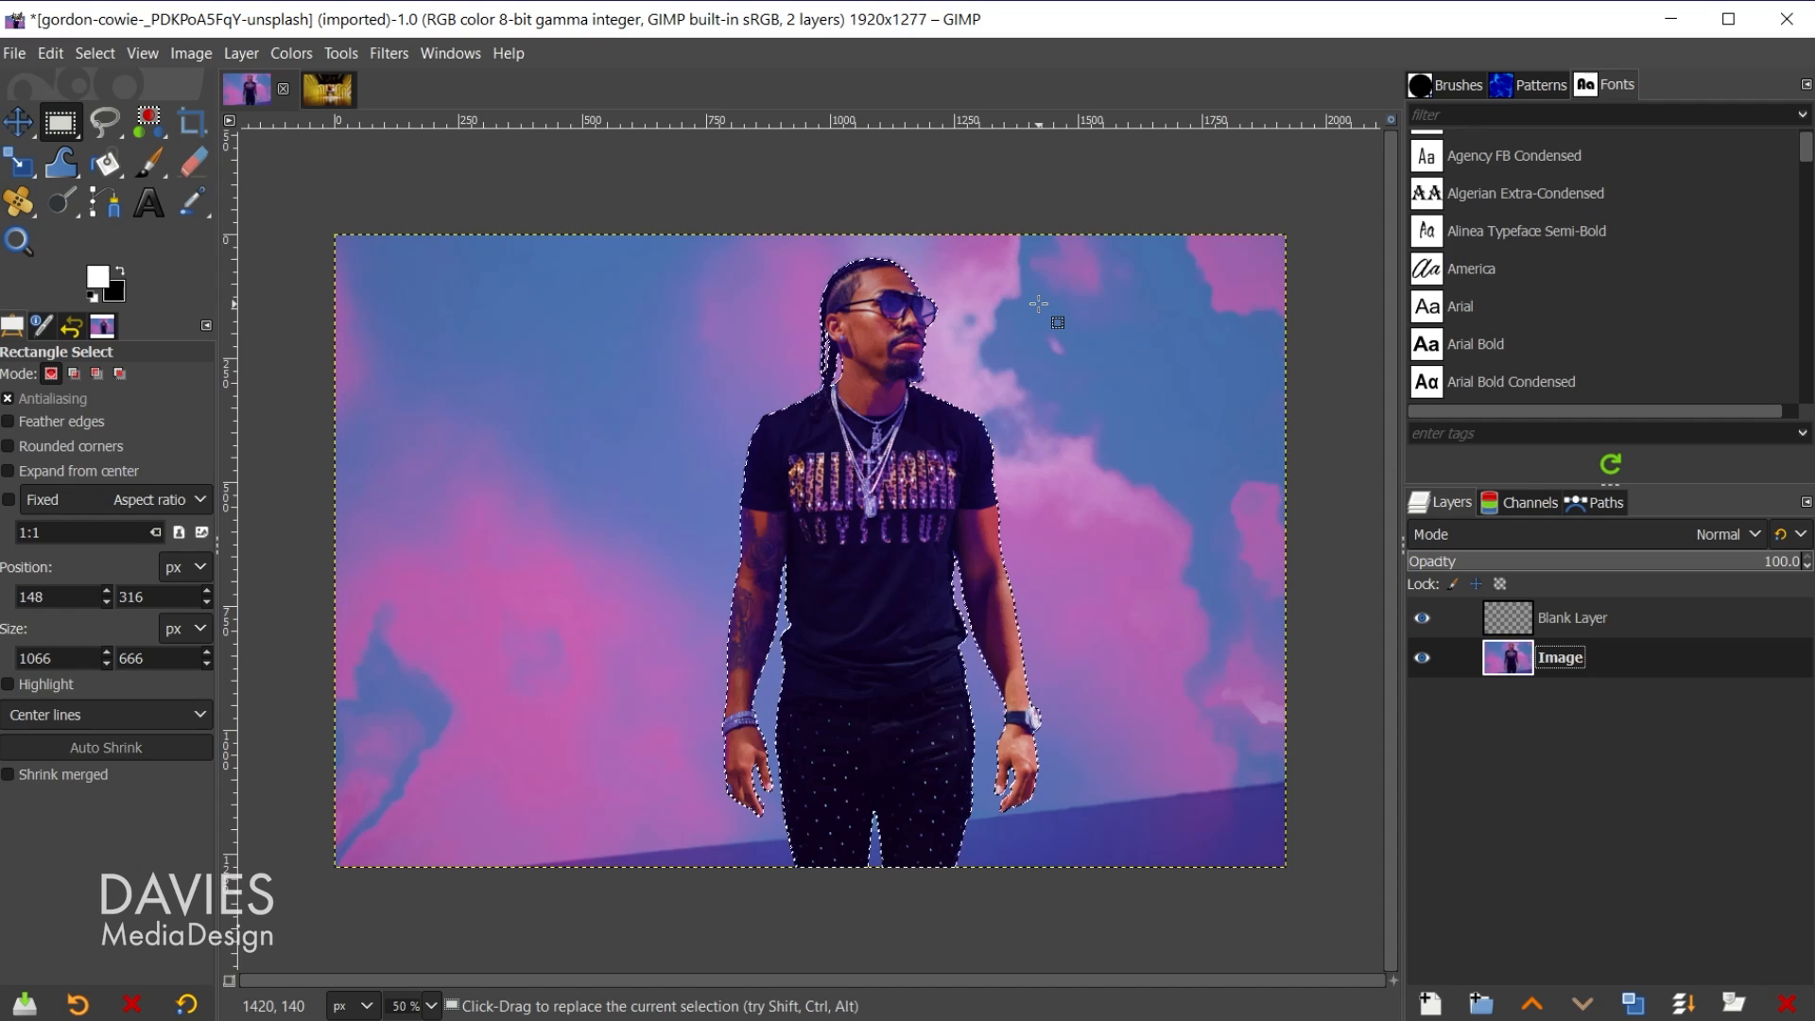
pyautogui.hotkey('ctrl', 'shift', 'l')
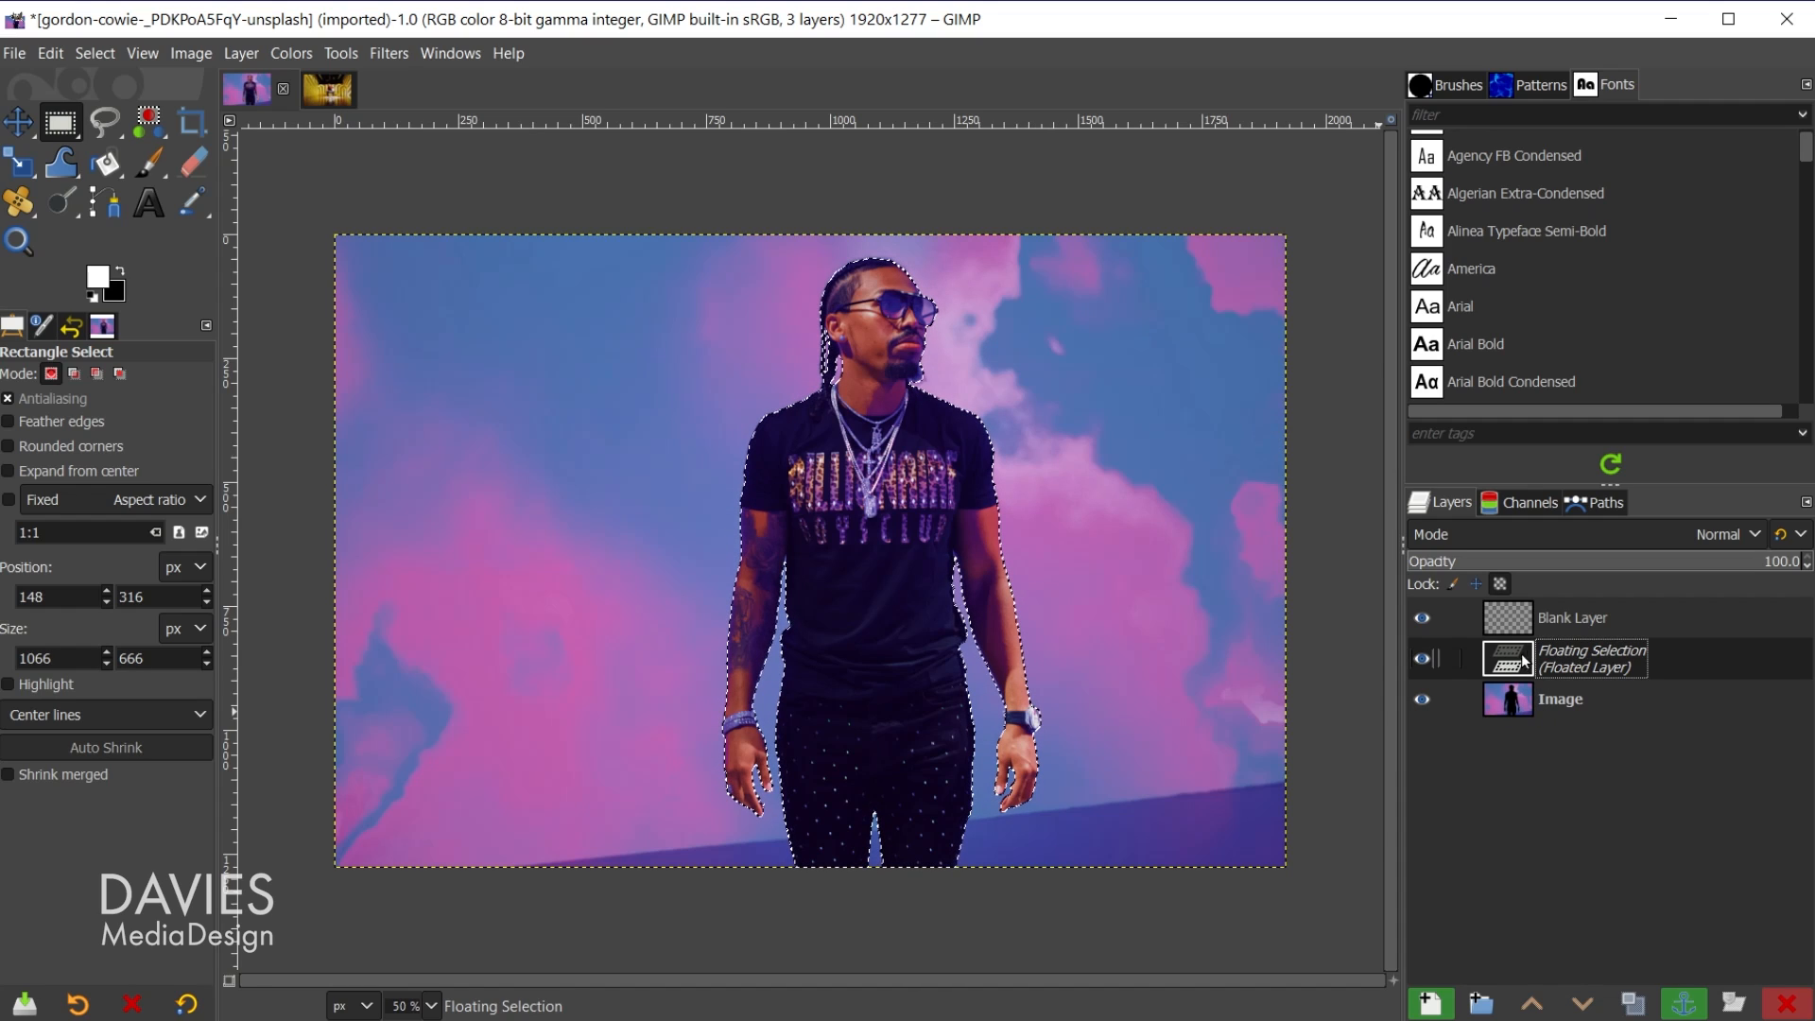
pyautogui.click(1421, 659)
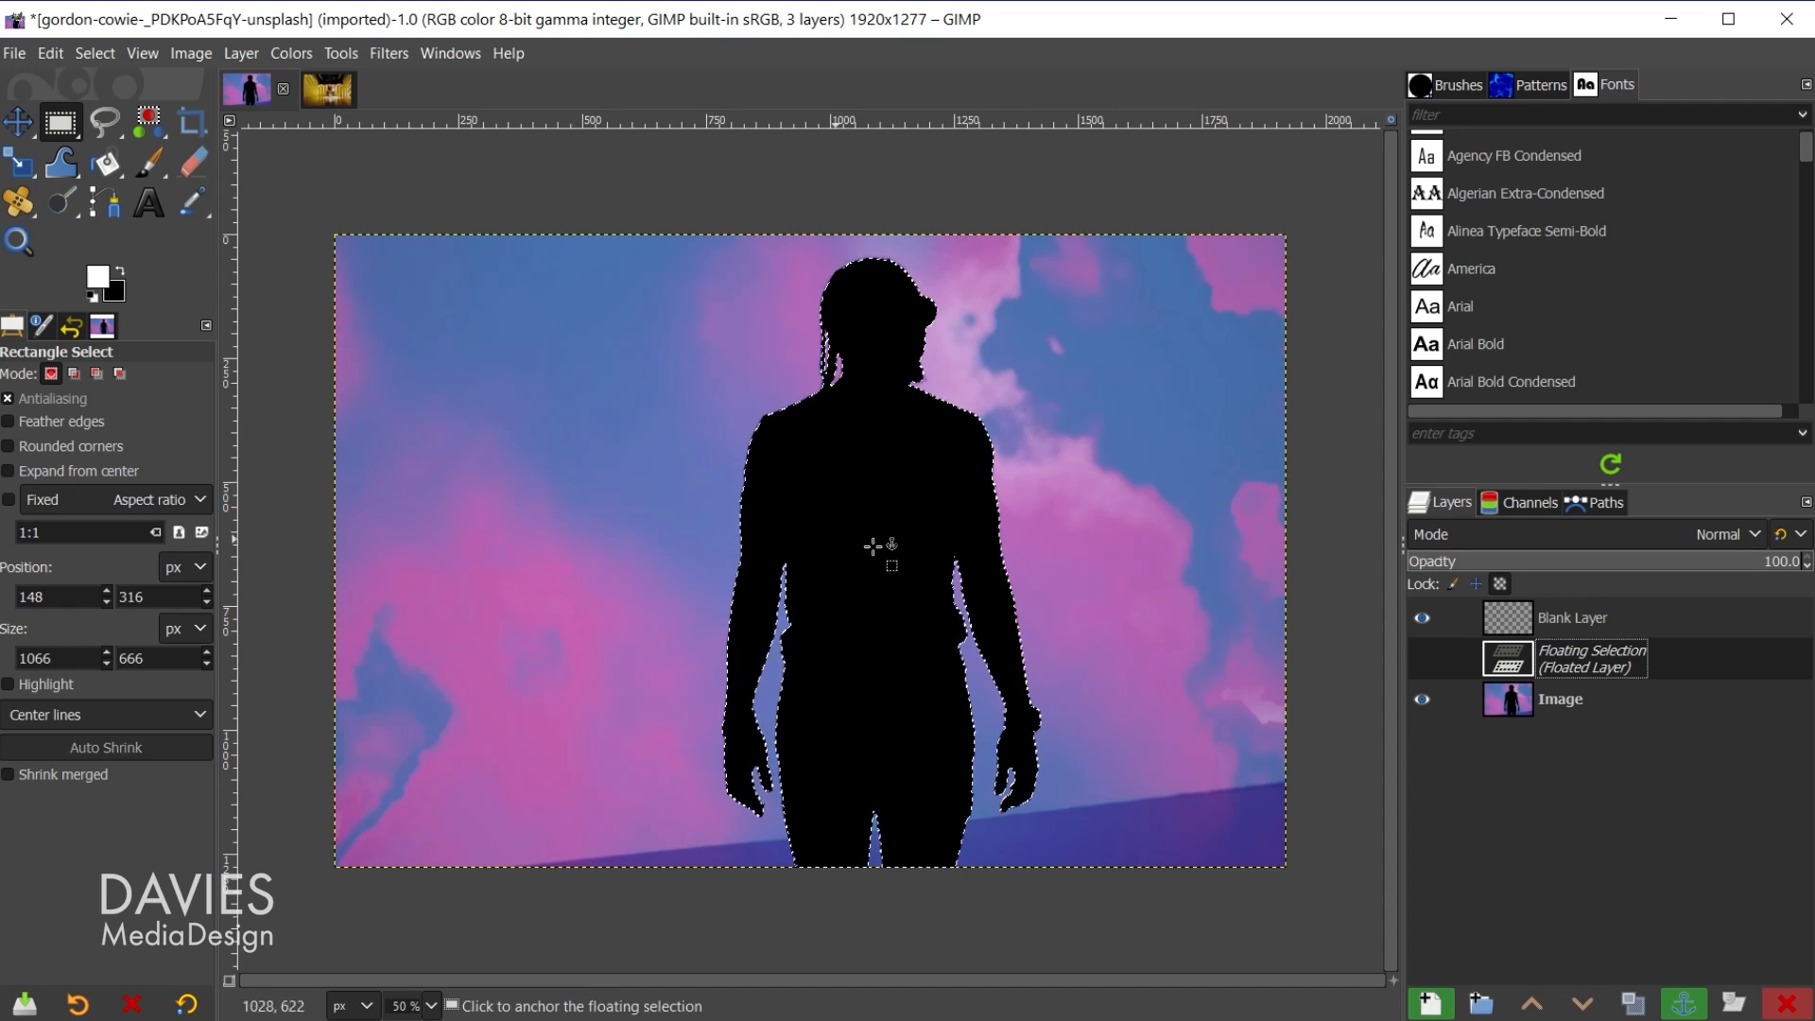
pyautogui.click(1422, 659)
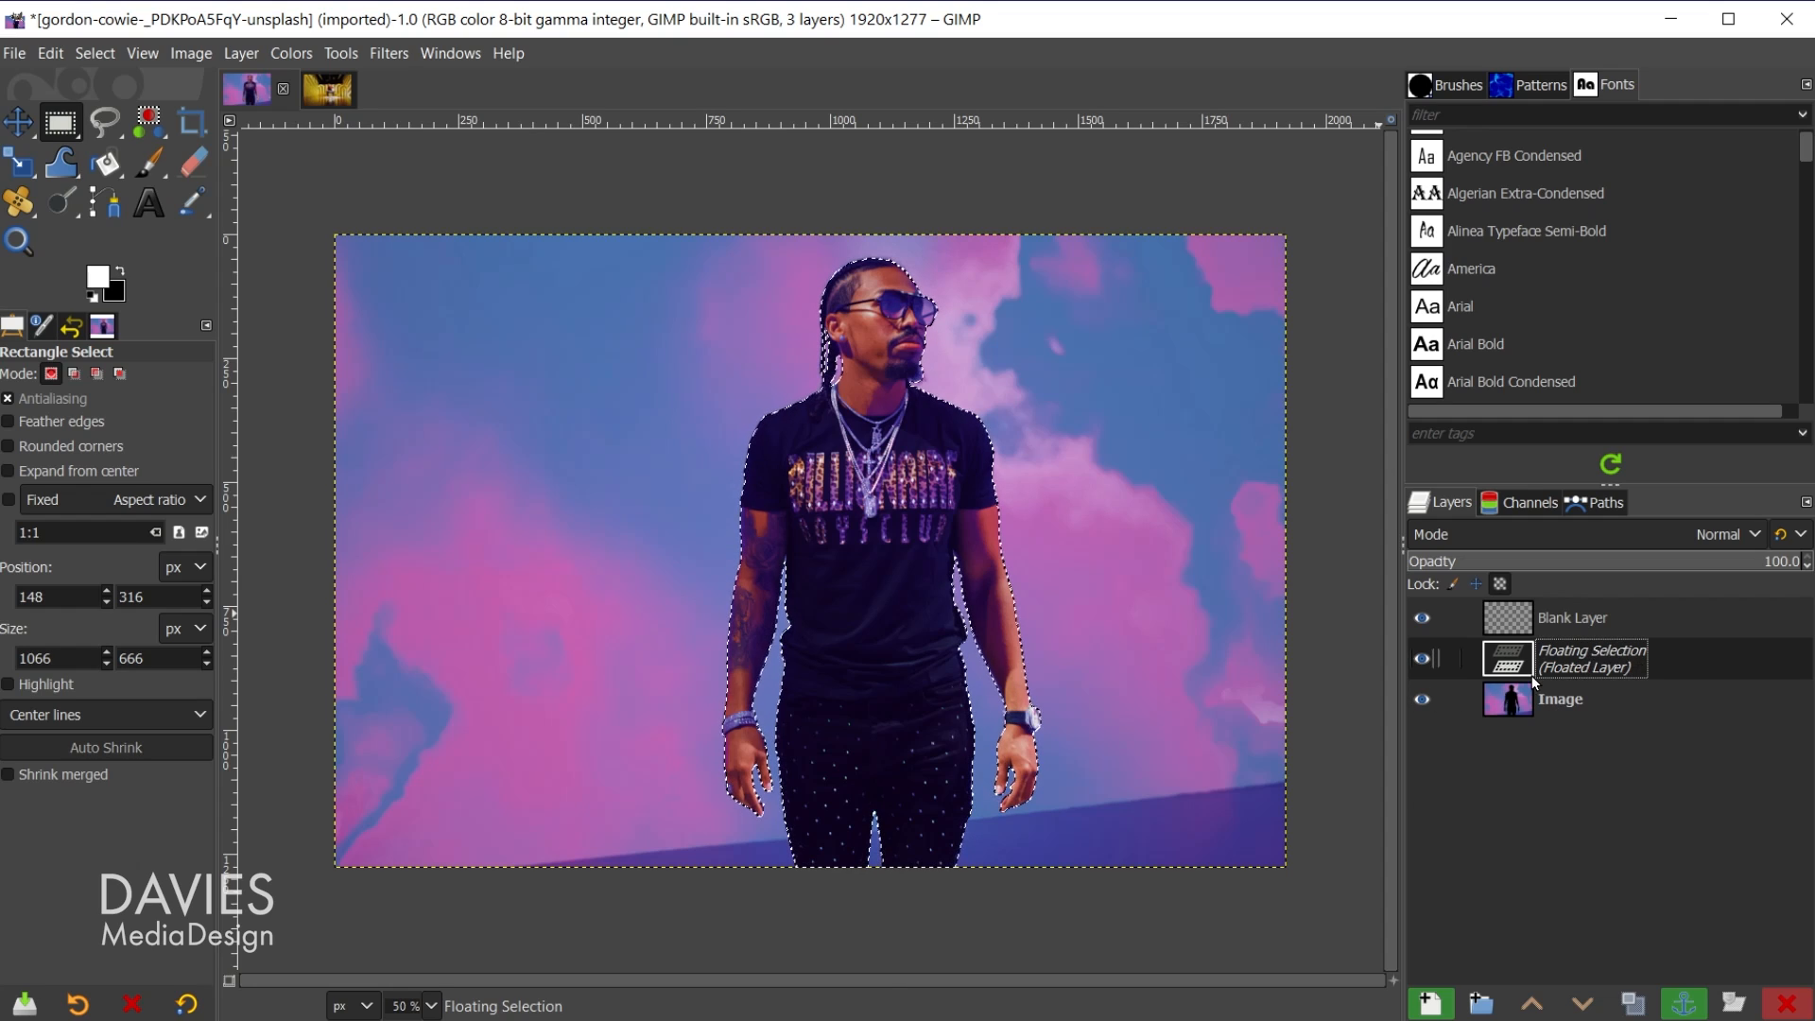
# Try the floating selection as a new layer, undo that, and anchor it to the Image layer instead.
pyautogui.click(1432, 1000)
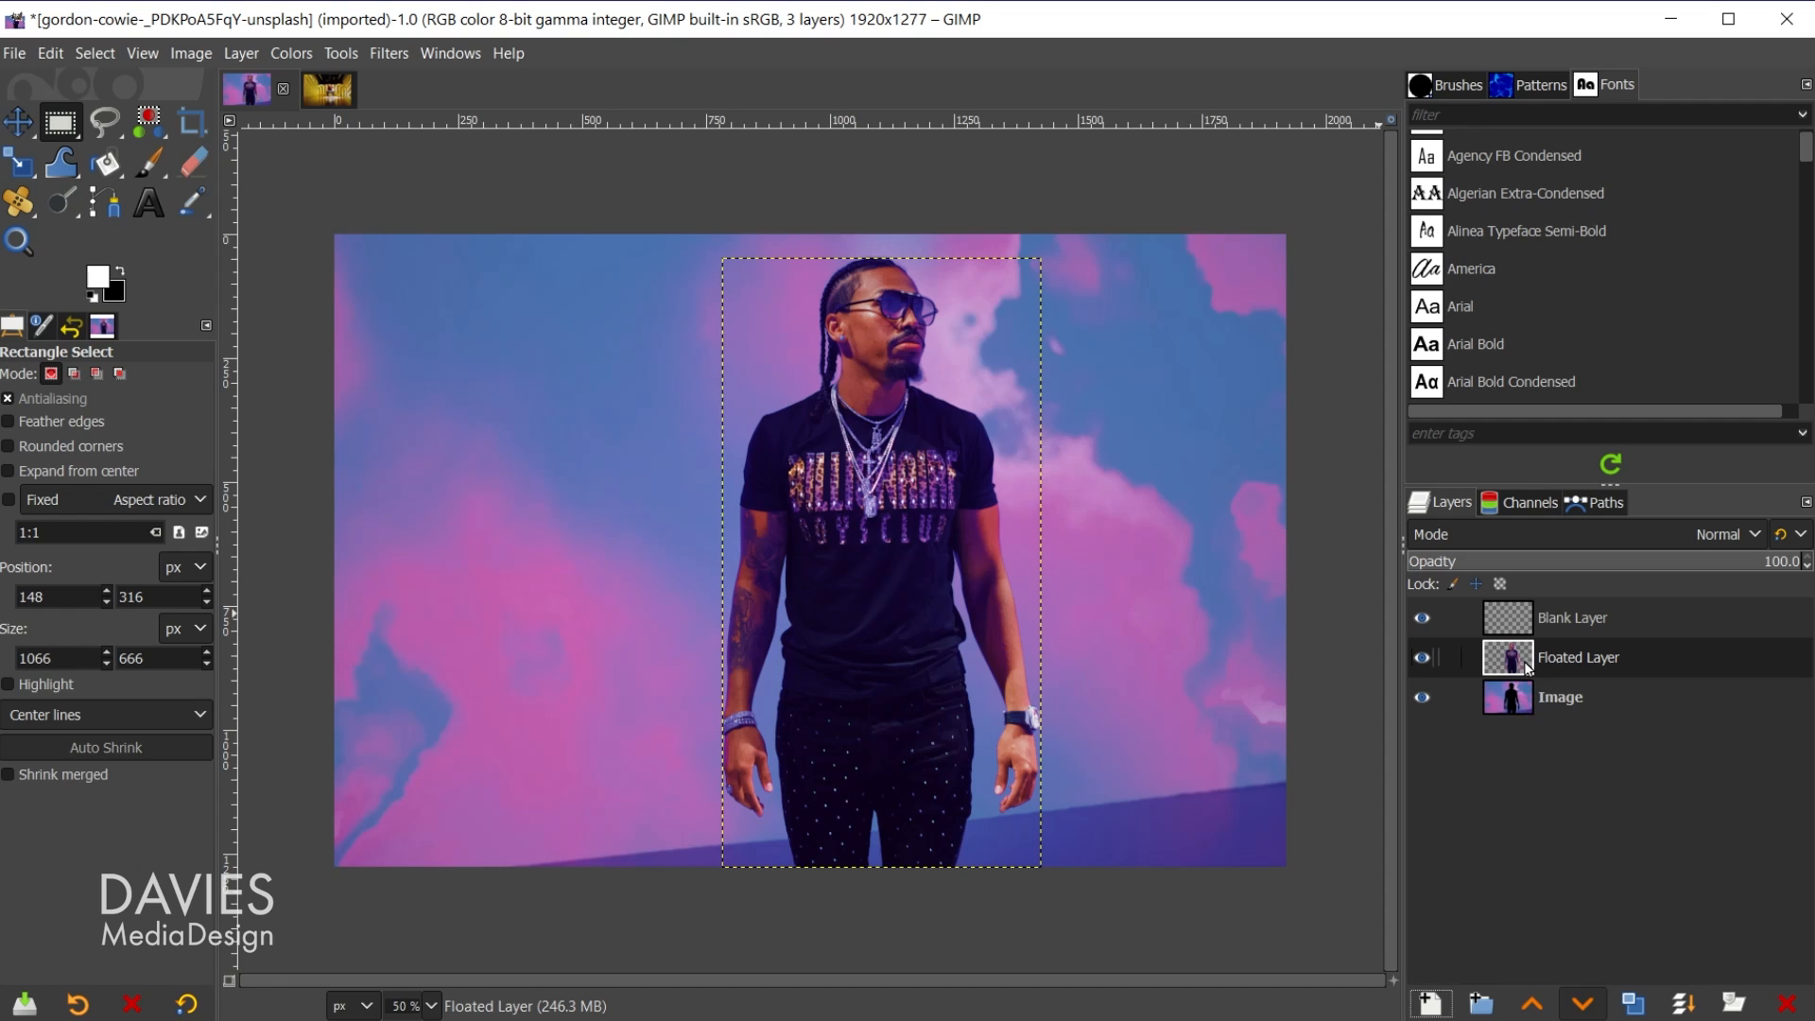
pyautogui.hotkey('shift', 'ctrl', 'l')
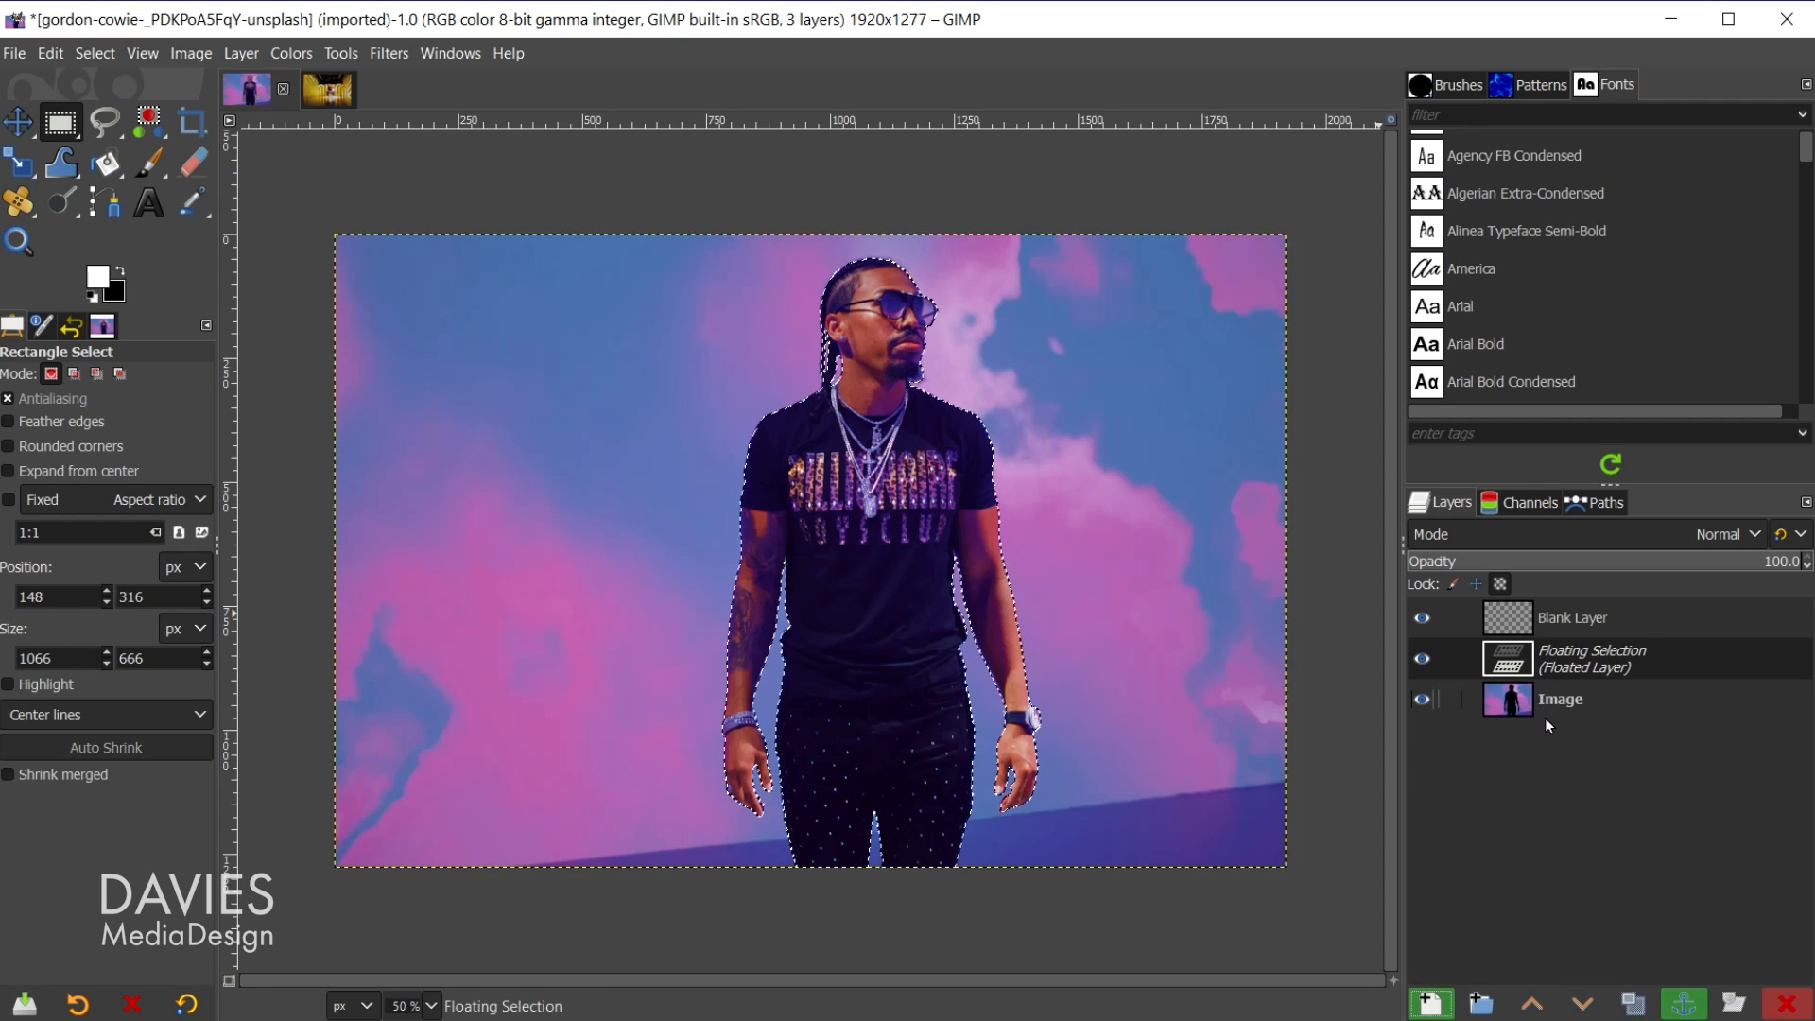
pyautogui.hotkey('ctrl', 'h')
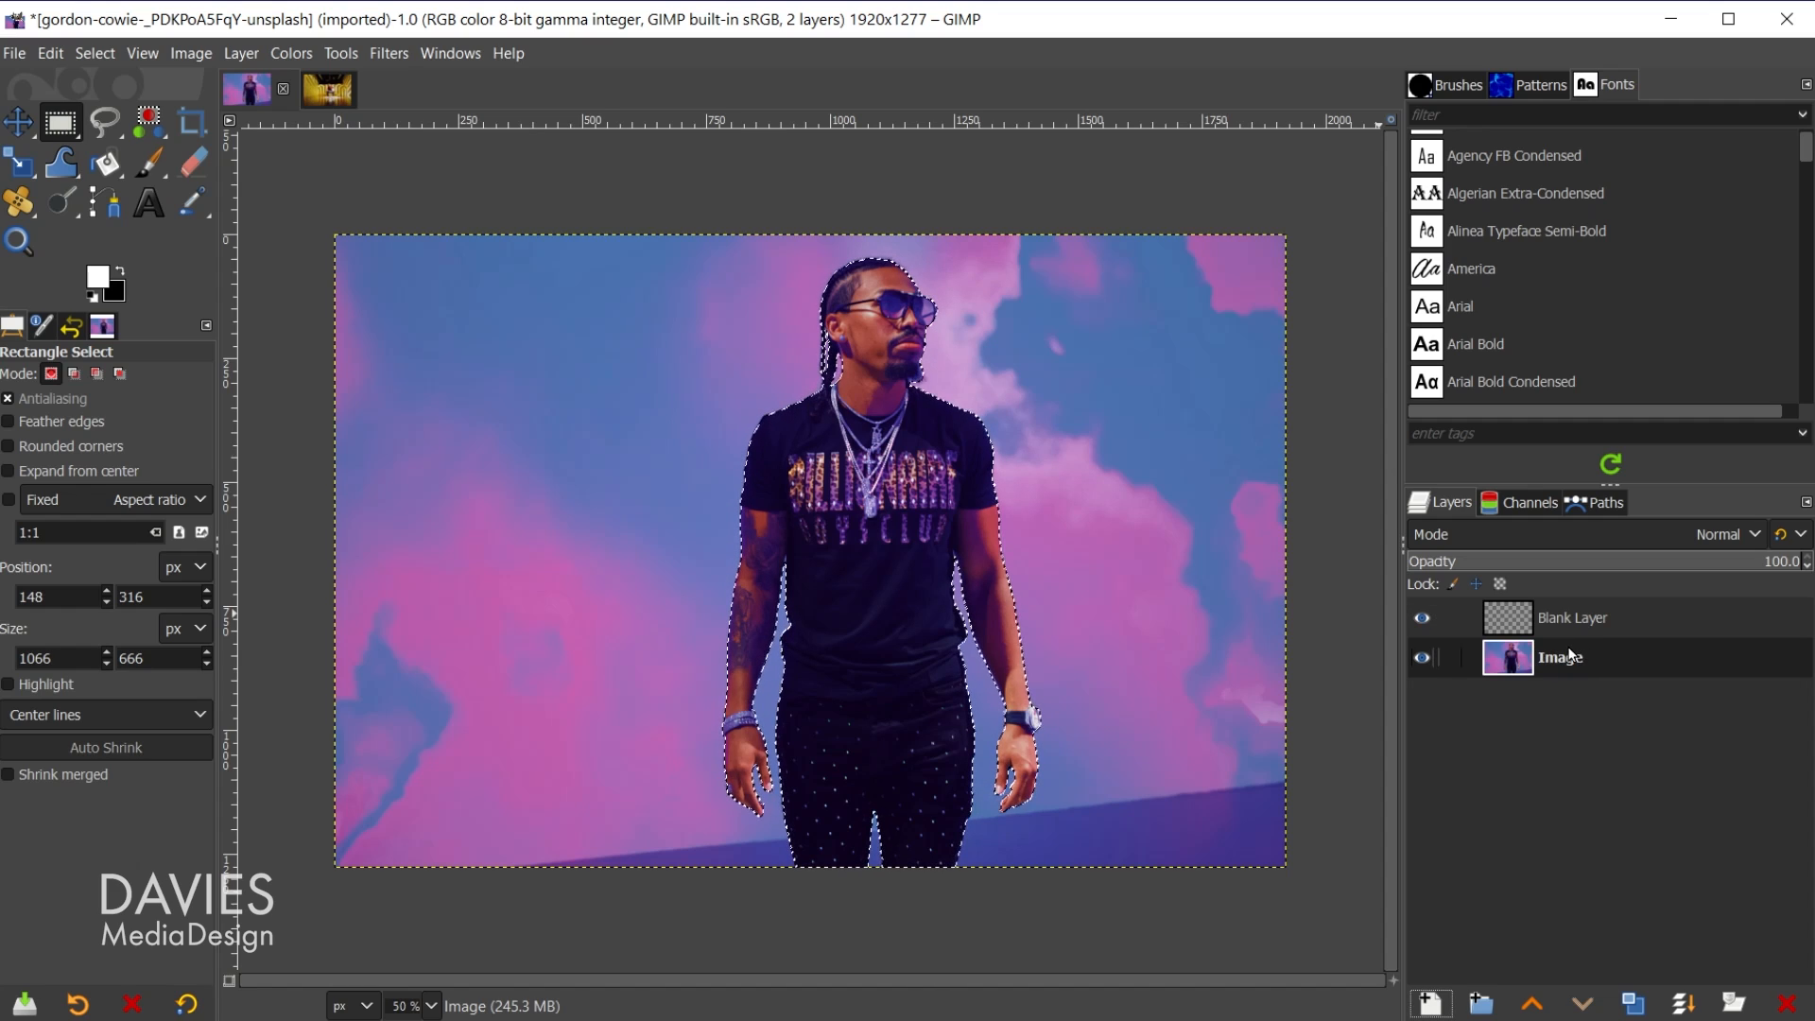
# Float the selected area of the Blank Layer into a new layer and delete that new layer.
pyautogui.click(1524, 615)
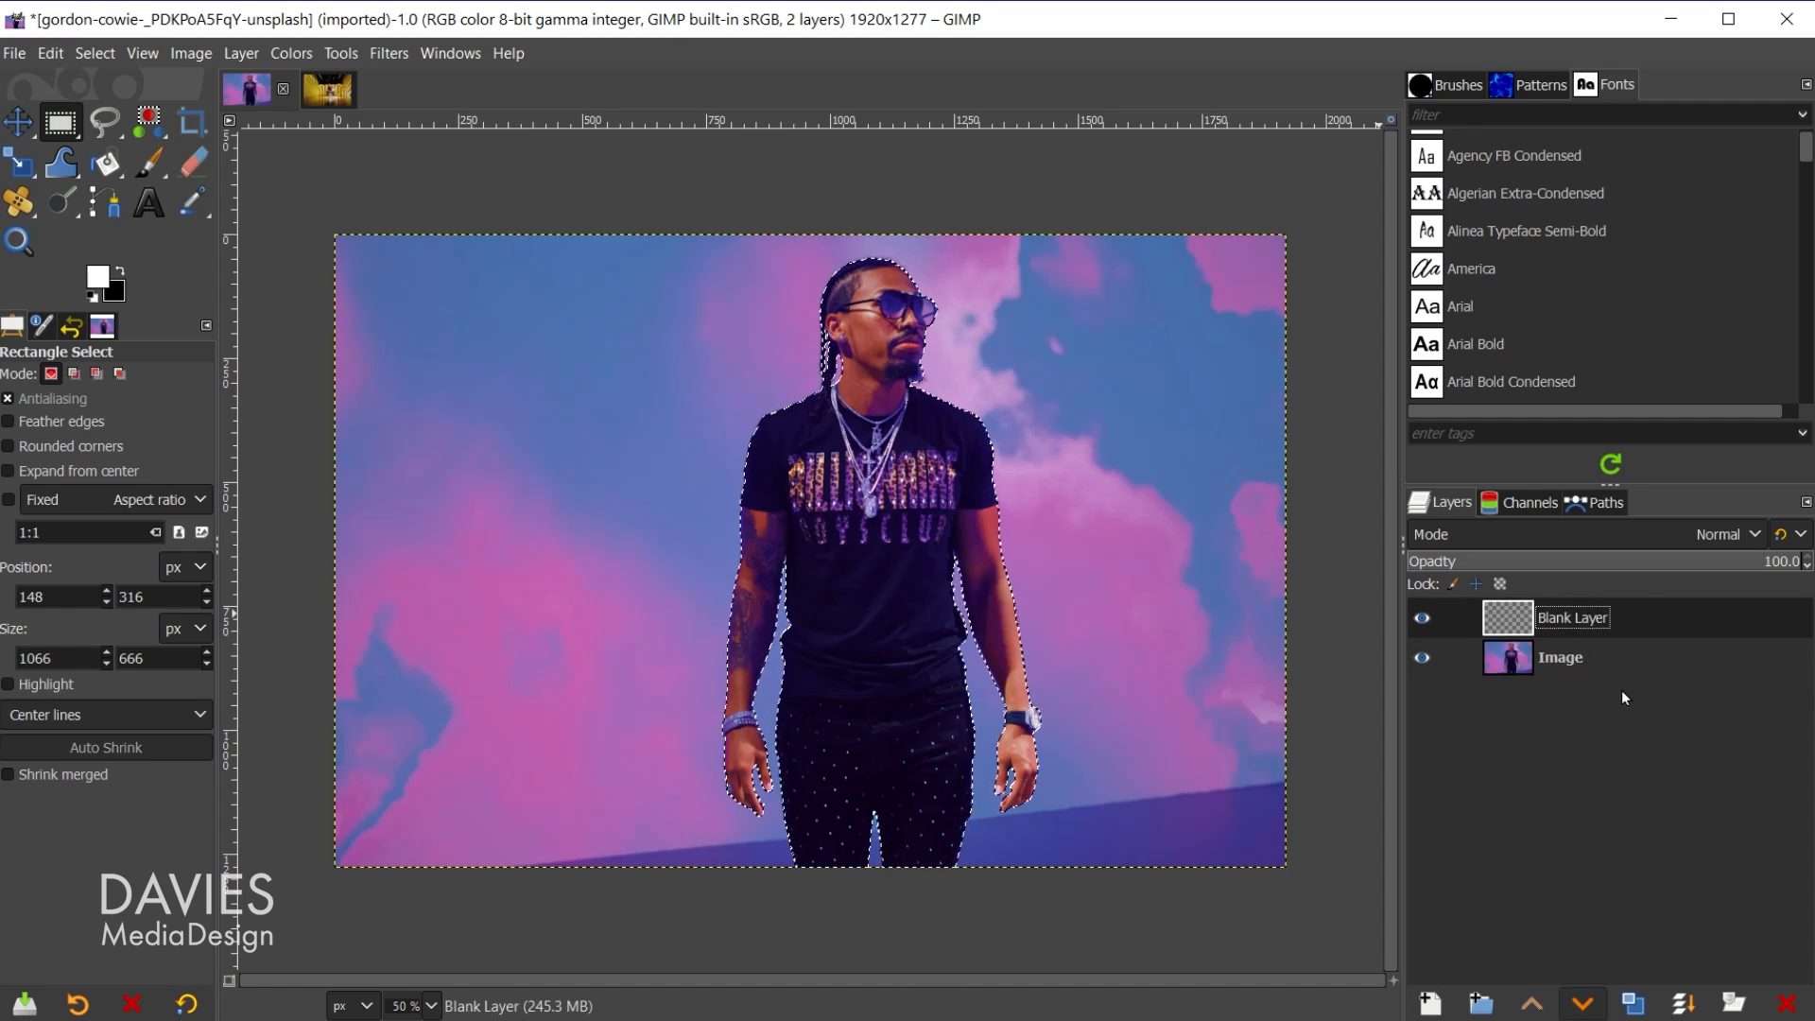
pyautogui.hotkey('ctrl', 'shift', 'l')
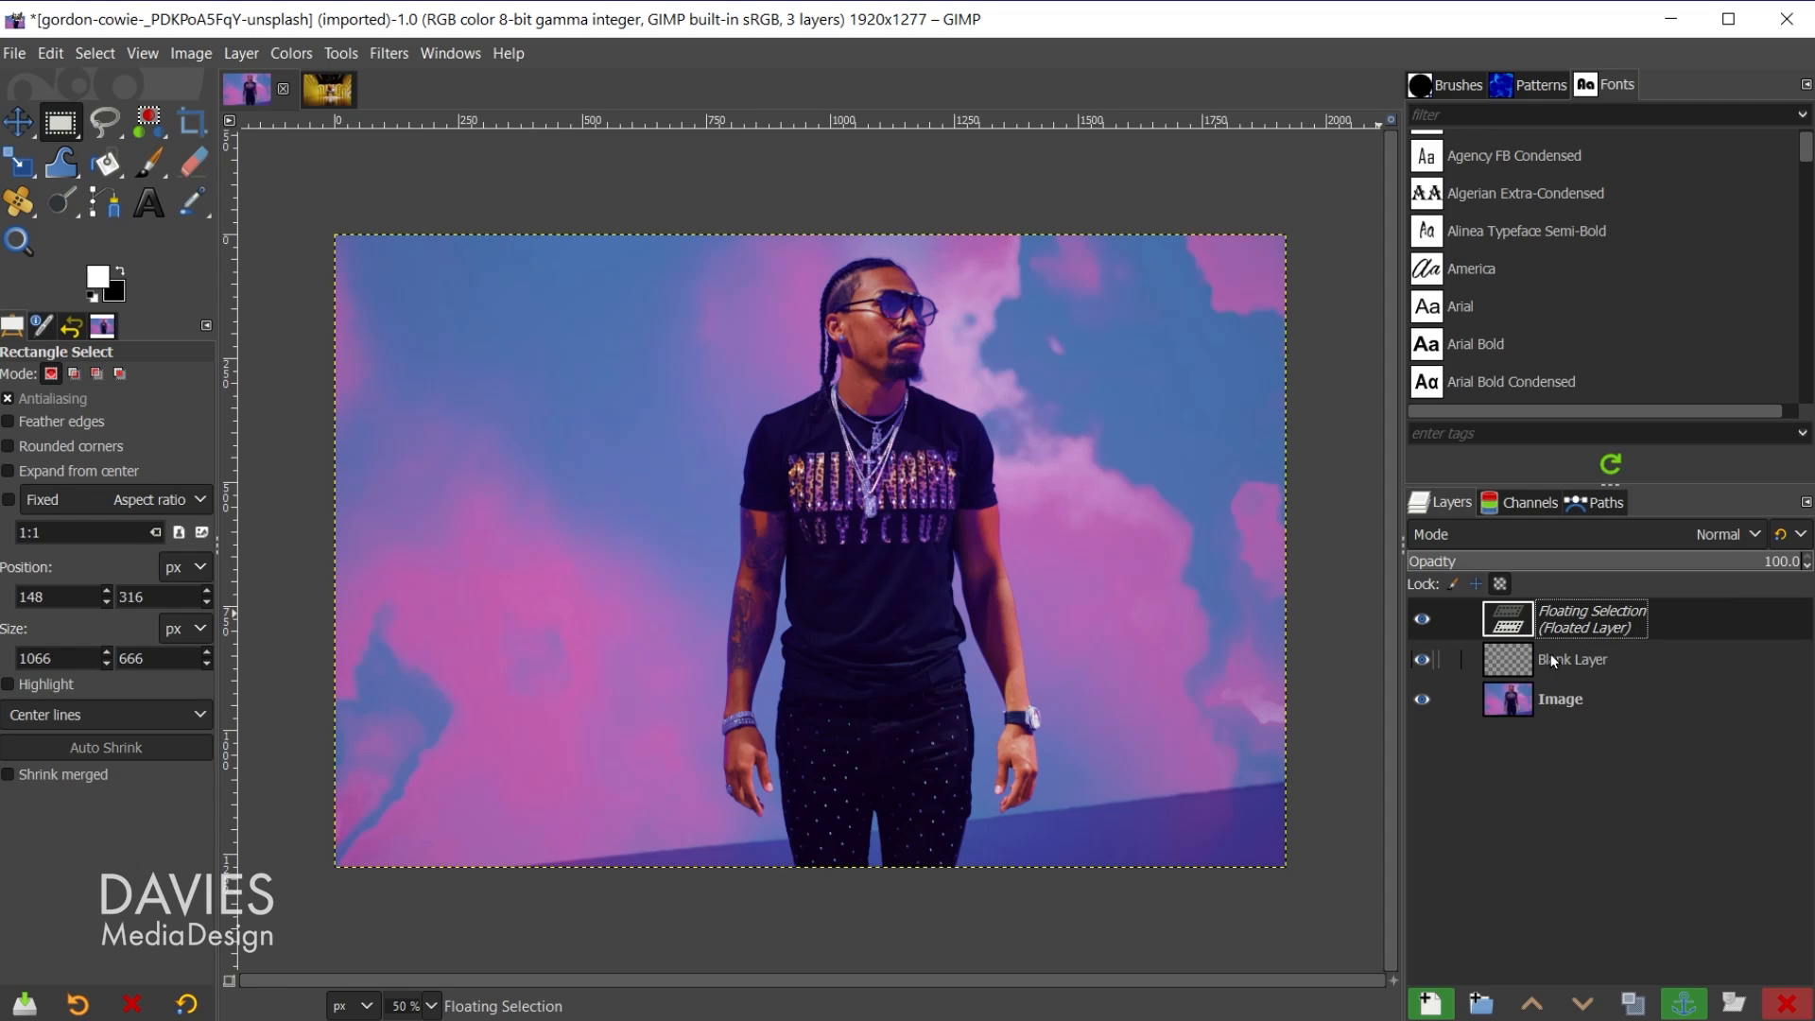
pyautogui.click(1430, 1004)
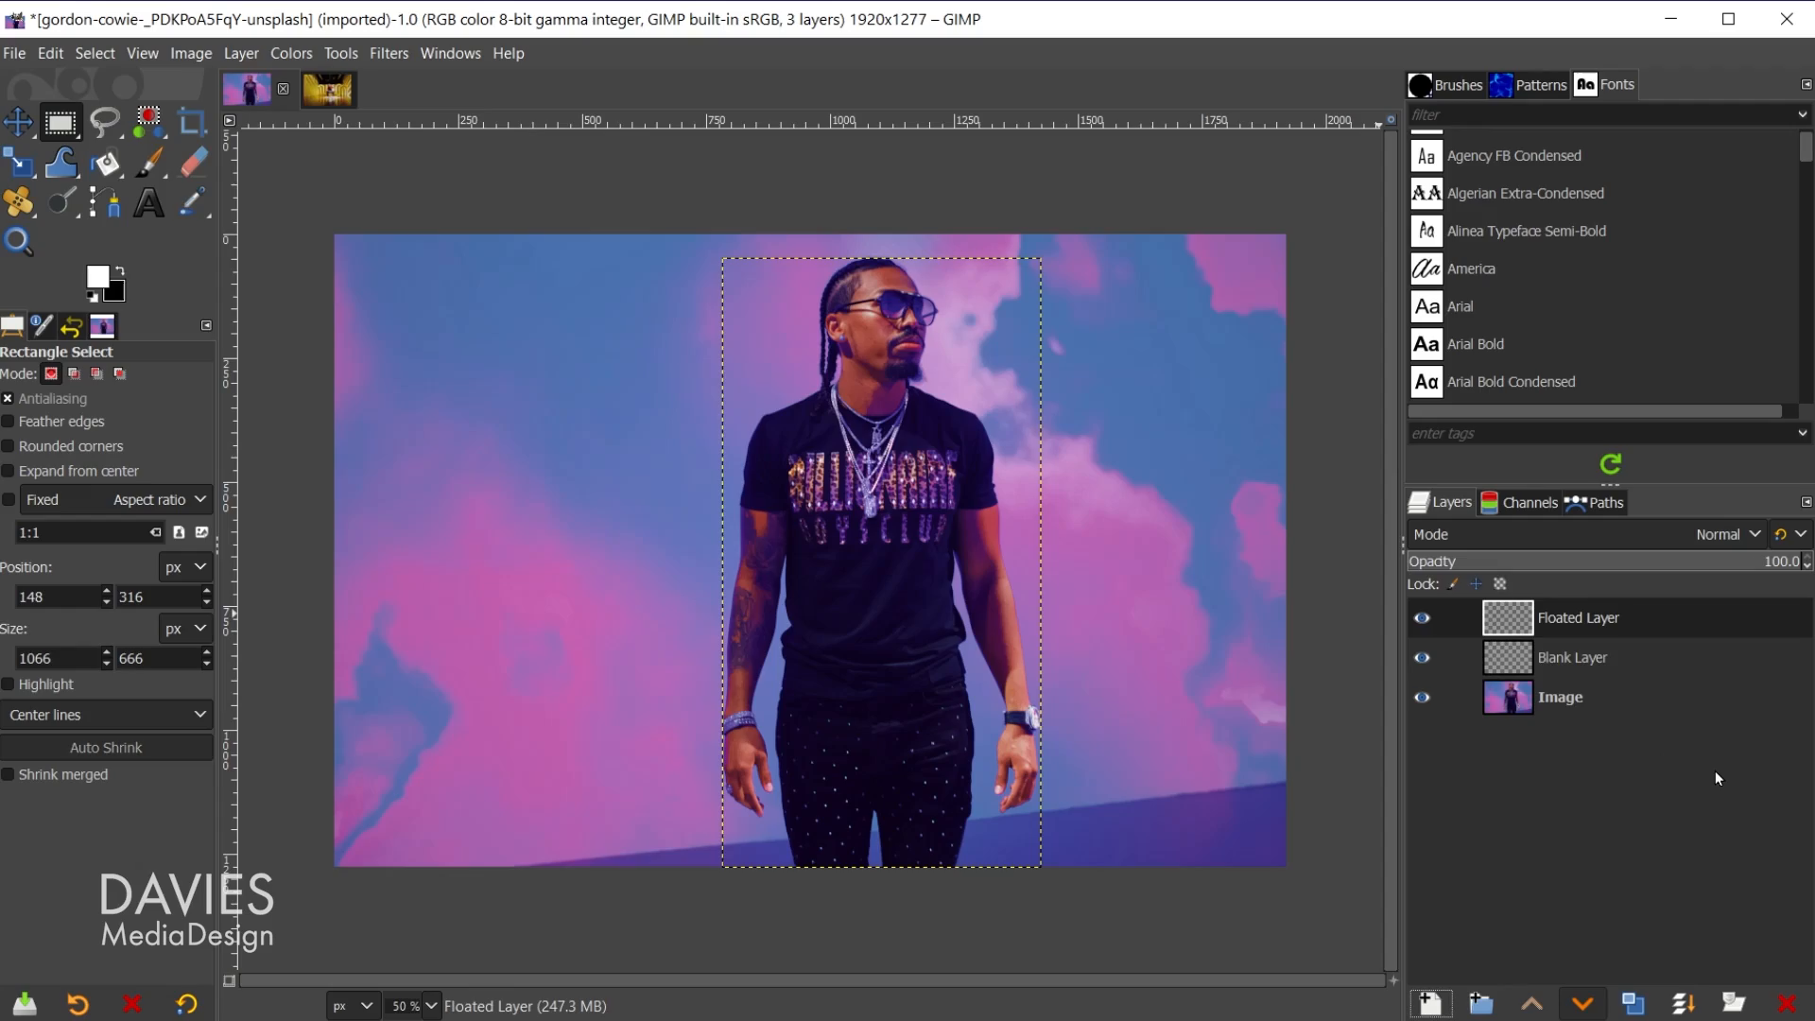
pyautogui.click(1787, 1004)
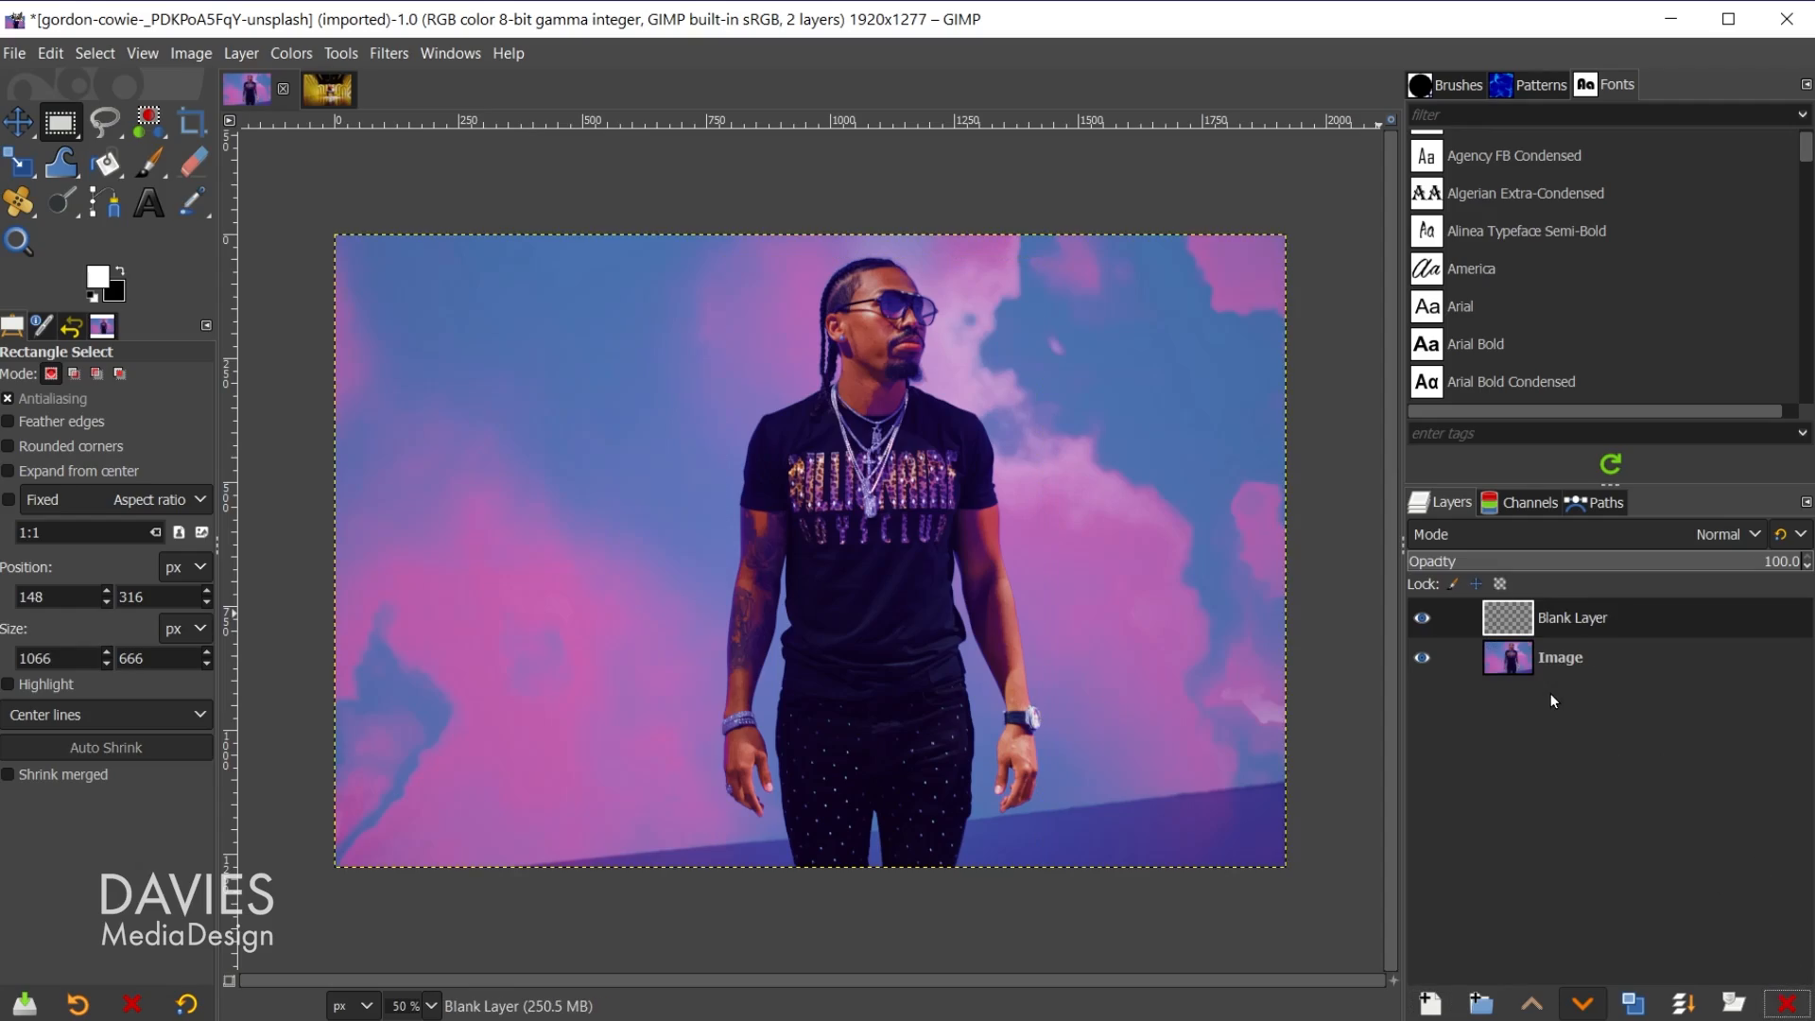